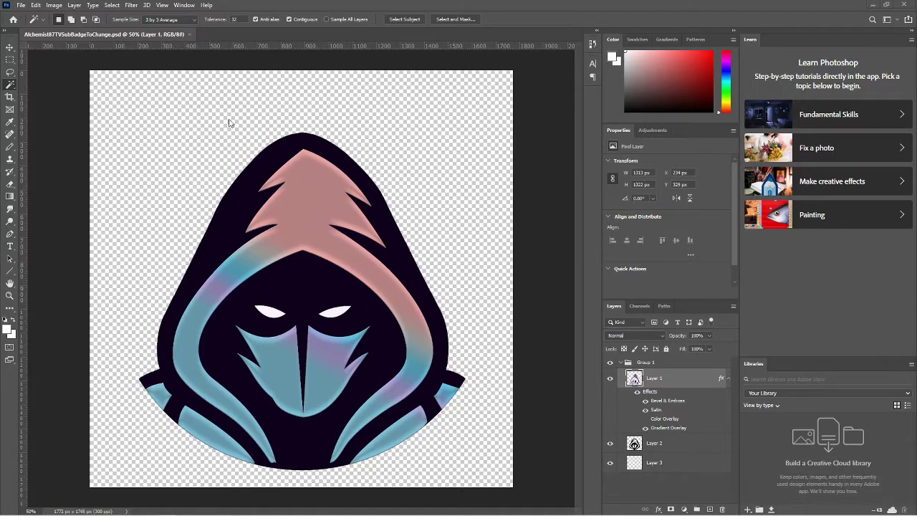
Step: Open Alchemist87TVnonametransparentlogo.png as a second document alongside the badge file
click(21, 5)
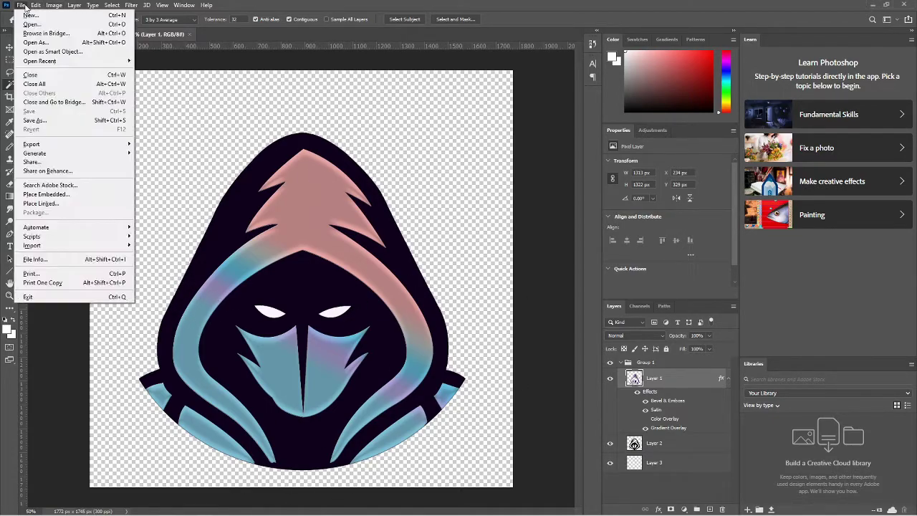
mouse_move(36, 5)
click(44, 24)
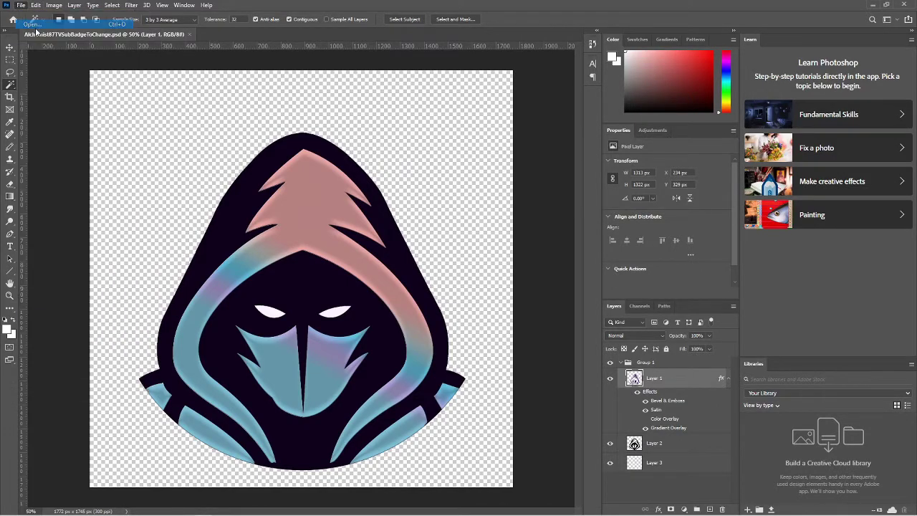
scroll(577, 205, down, 1)
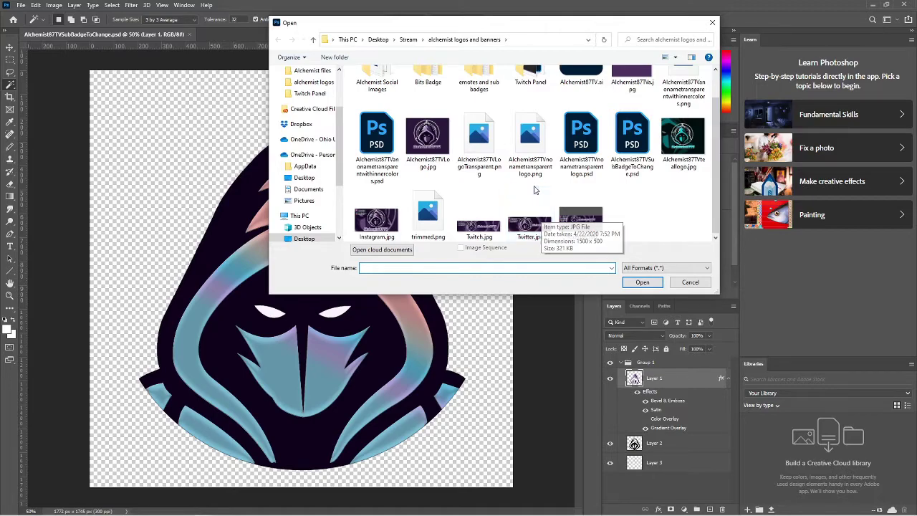
click(532, 137)
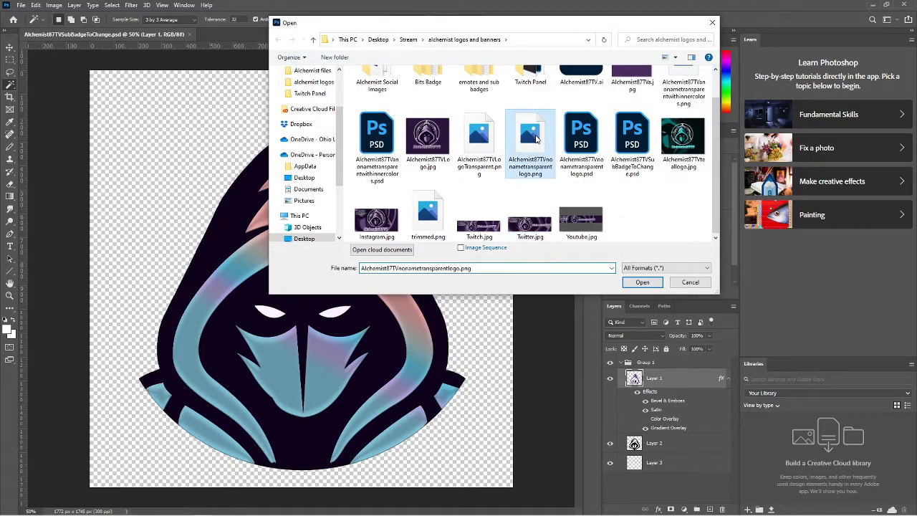
click(642, 282)
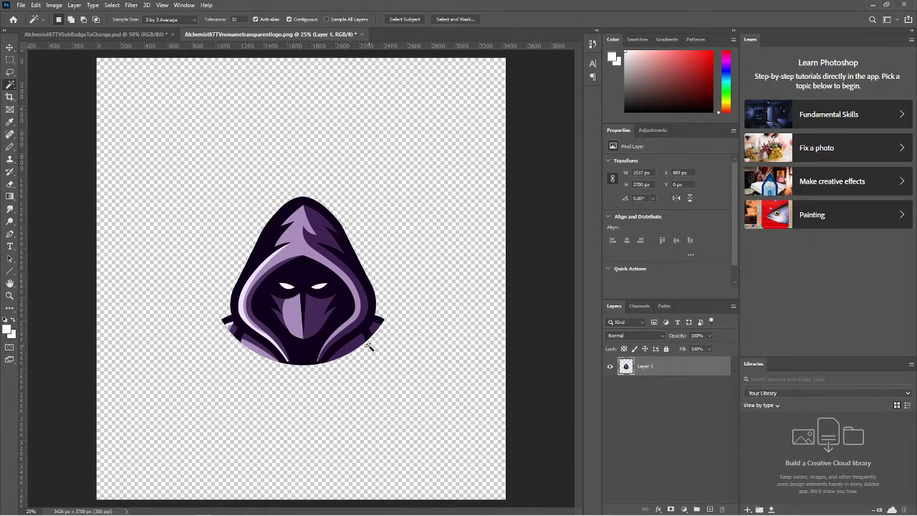
Step: Zoom in, Magic Wand-select both white eyes, and copy them to a new Layer 2
key(ctrl+plus)
key(ctrl+plus)
key(ctrl+plus)
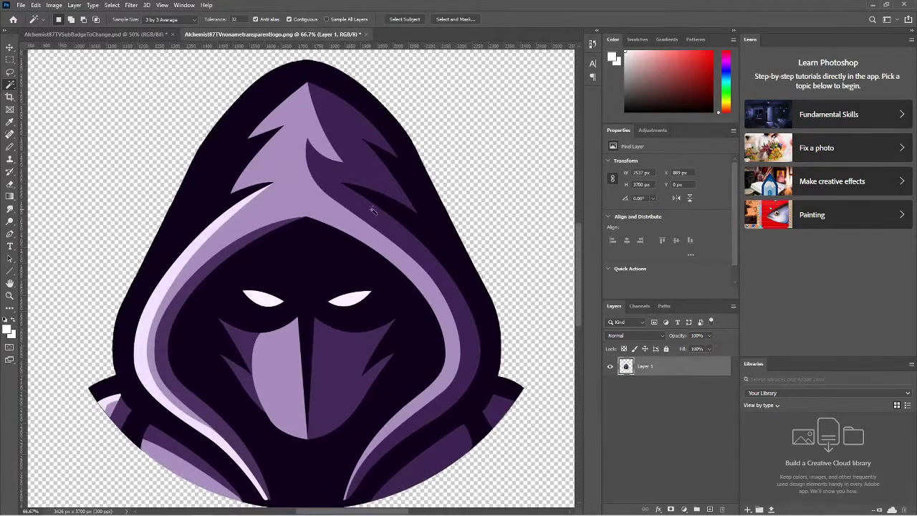
click(351, 300)
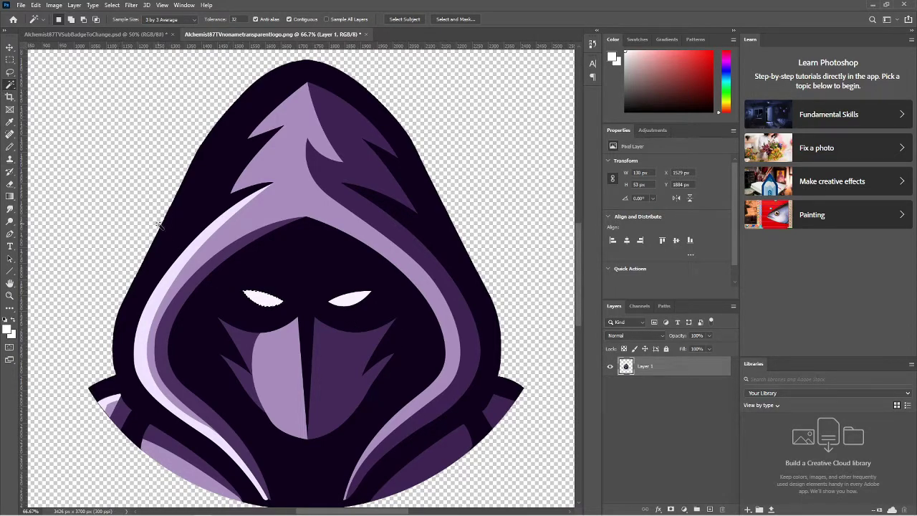
key(shift)
shift+click(349, 301)
right_click(352, 303)
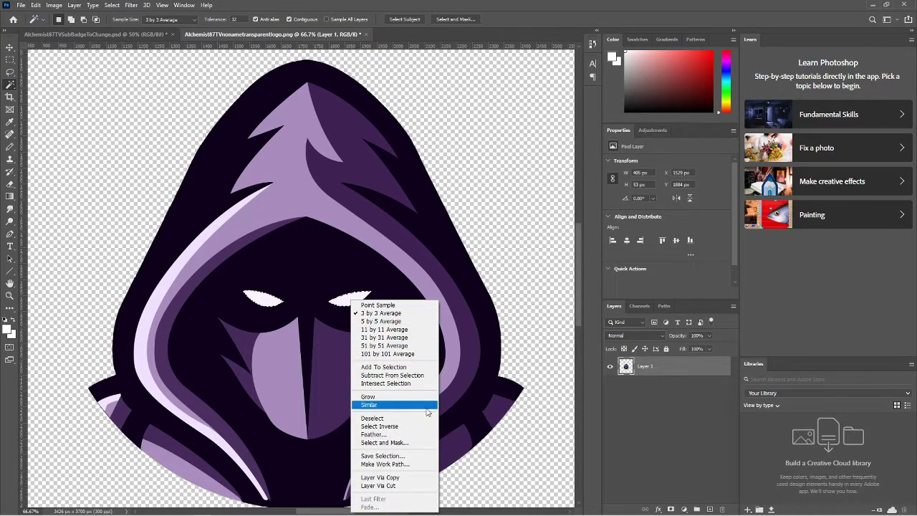
click(415, 477)
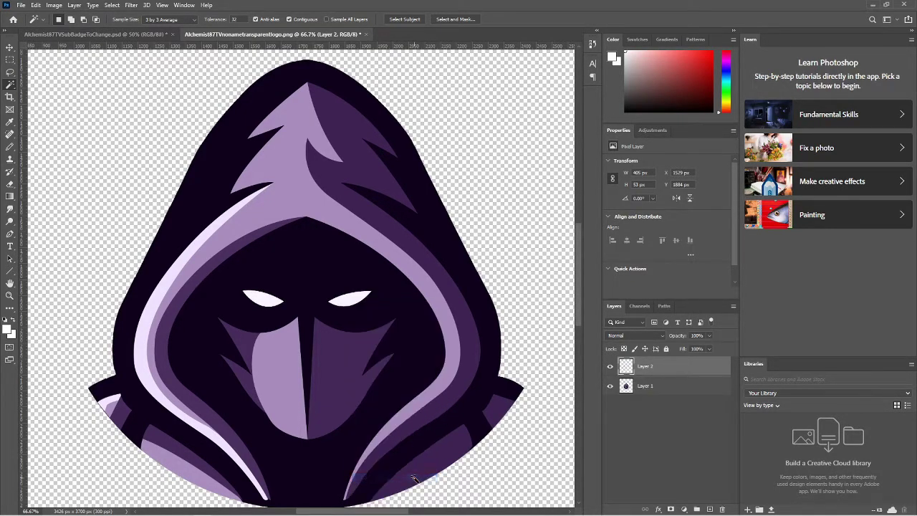
click(663, 388)
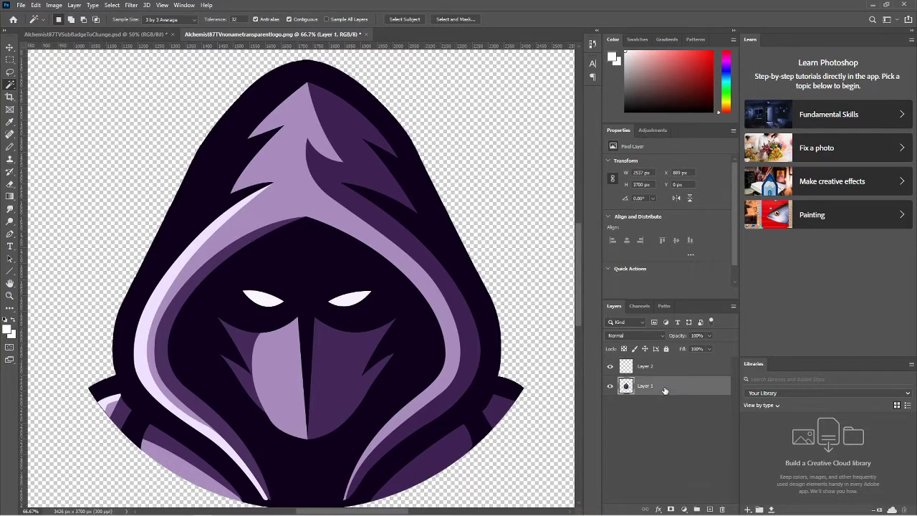
click(353, 301)
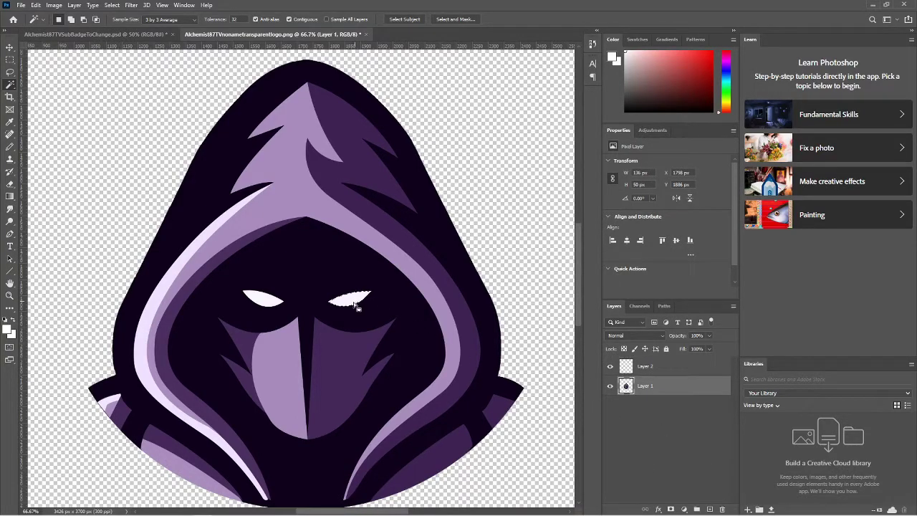
shift+click(263, 301)
right_click(352, 301)
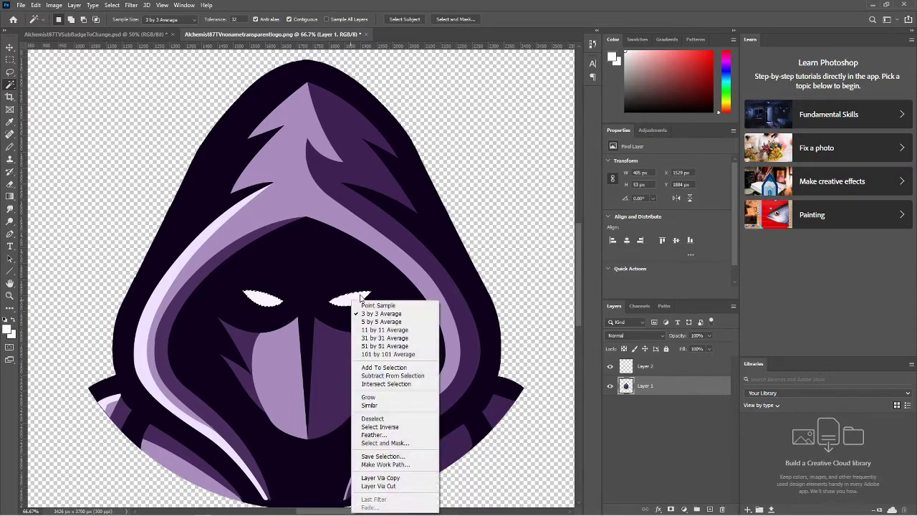
click(411, 427)
click(672, 509)
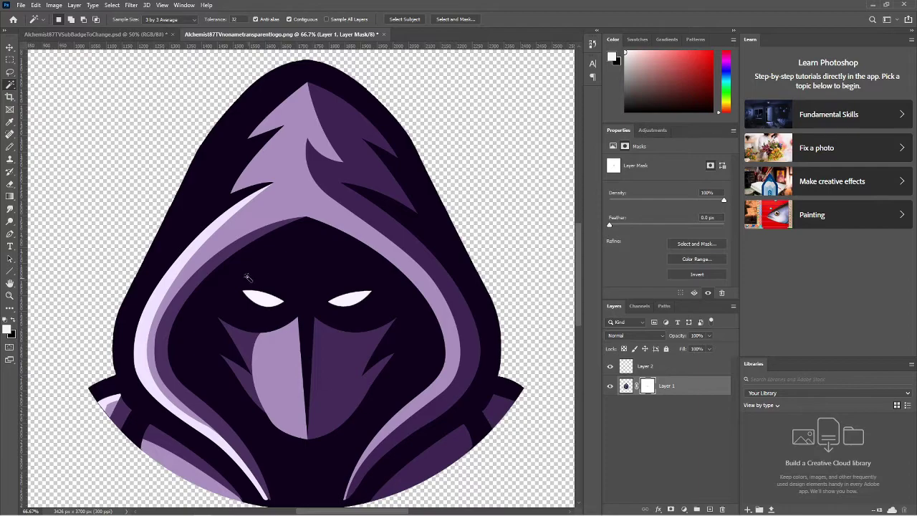
click(609, 368)
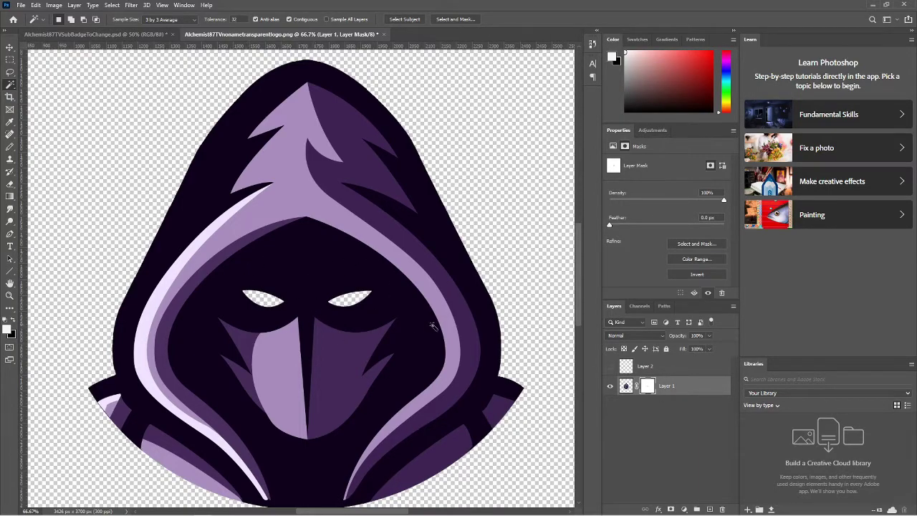
click(610, 369)
right_click(645, 386)
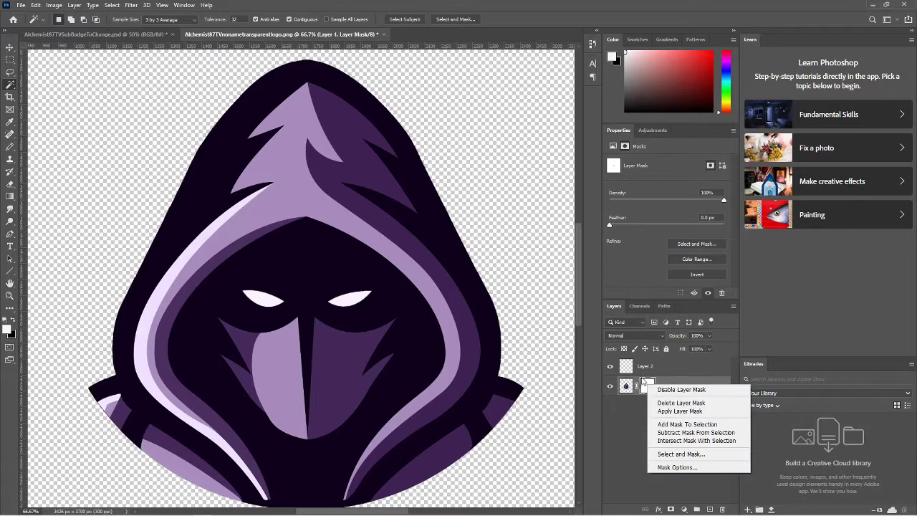
click(680, 410)
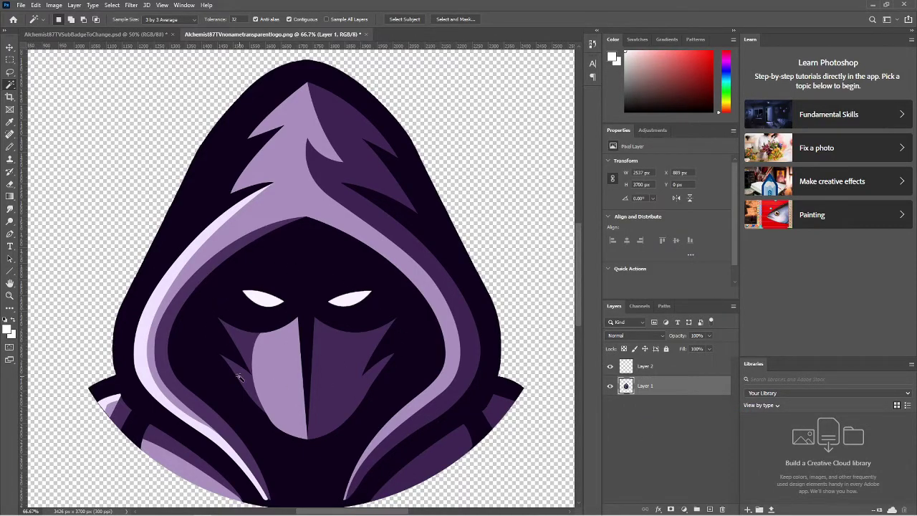
Step: Magic Wand-select the hood band, edge and shoulder slivers and face-mask shapes, and copy them to Layer 3
click(442, 308)
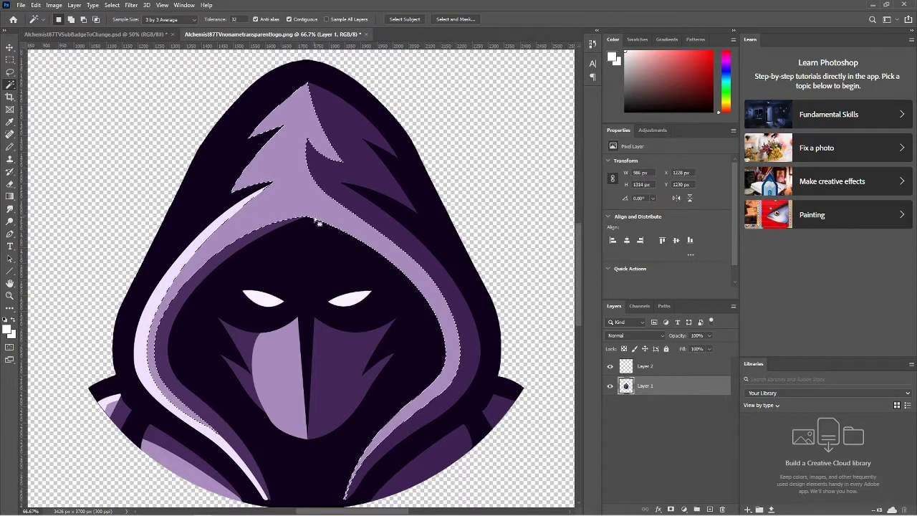
shift+click(274, 233)
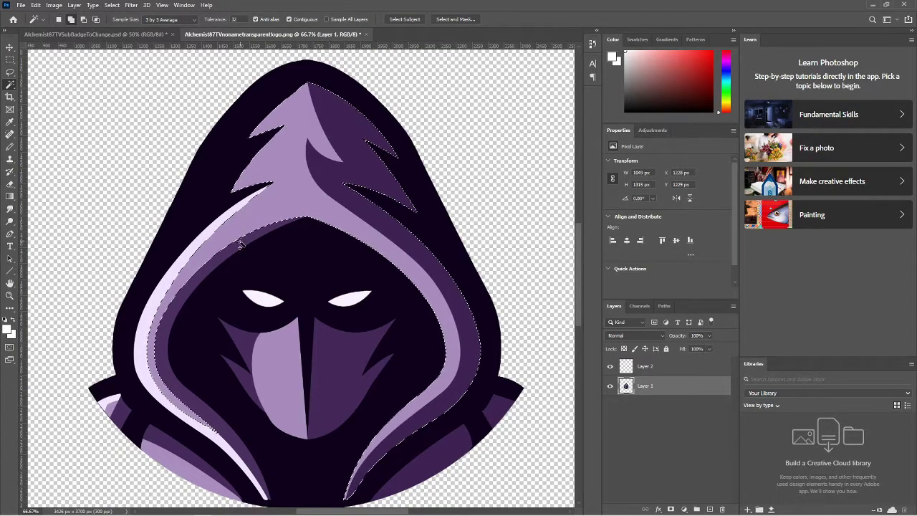
shift+click(185, 258)
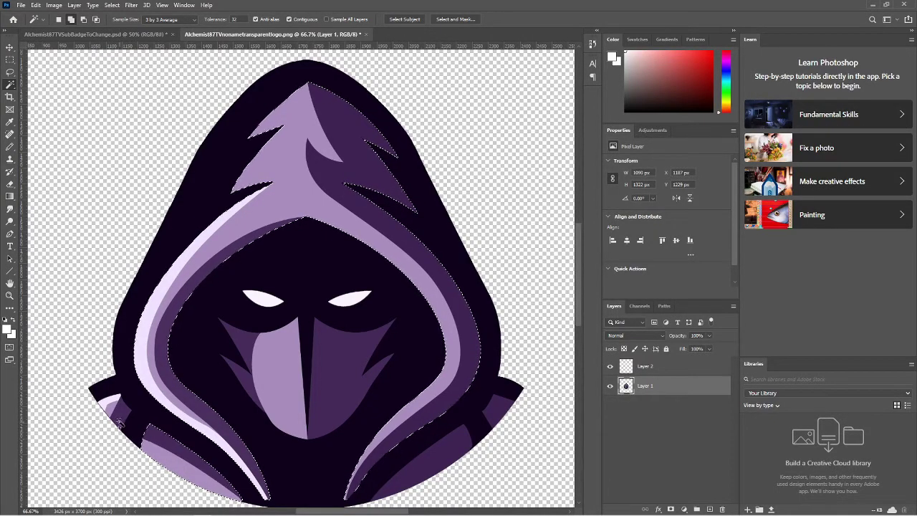
shift+click(112, 415)
shift+click(112, 416)
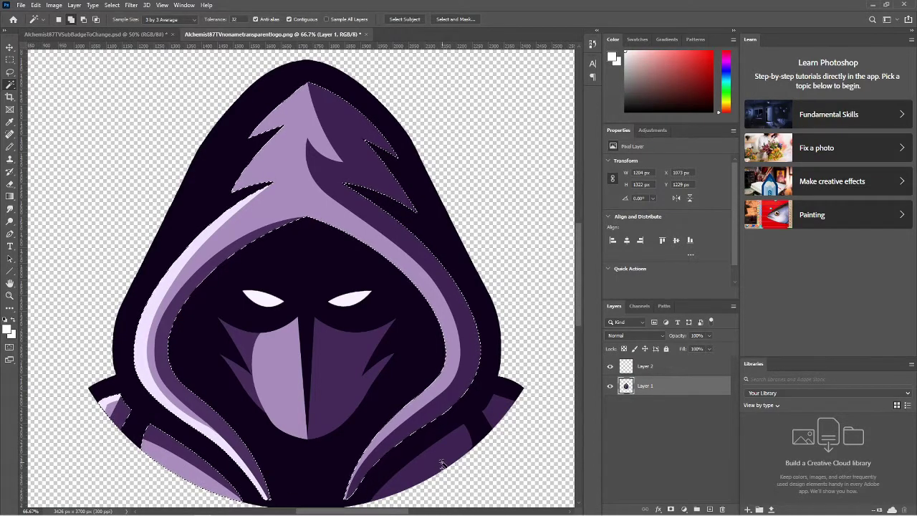
shift+click(481, 438)
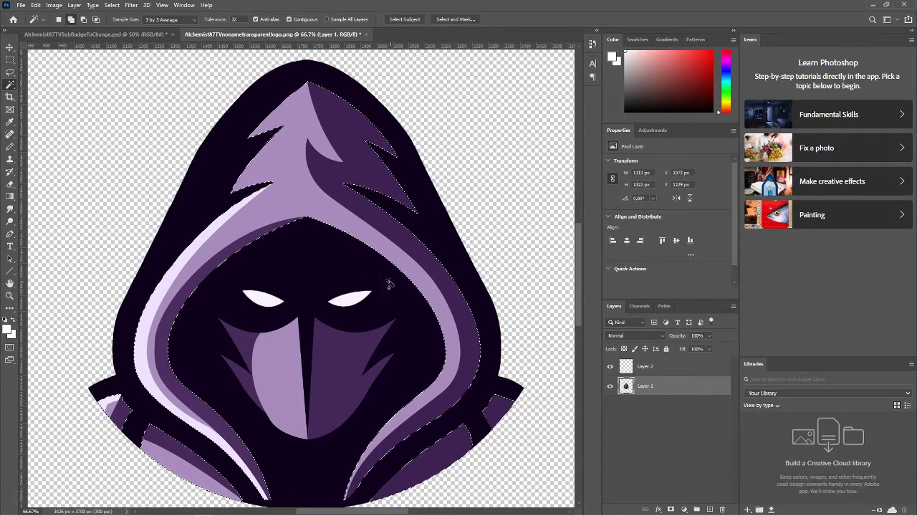
shift+click(327, 352)
shift+click(290, 366)
shift+click(246, 351)
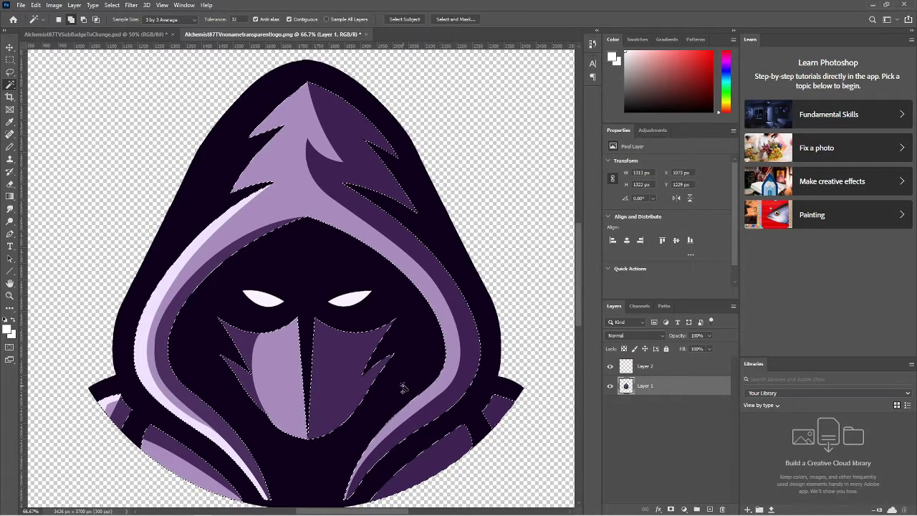
right_click(341, 367)
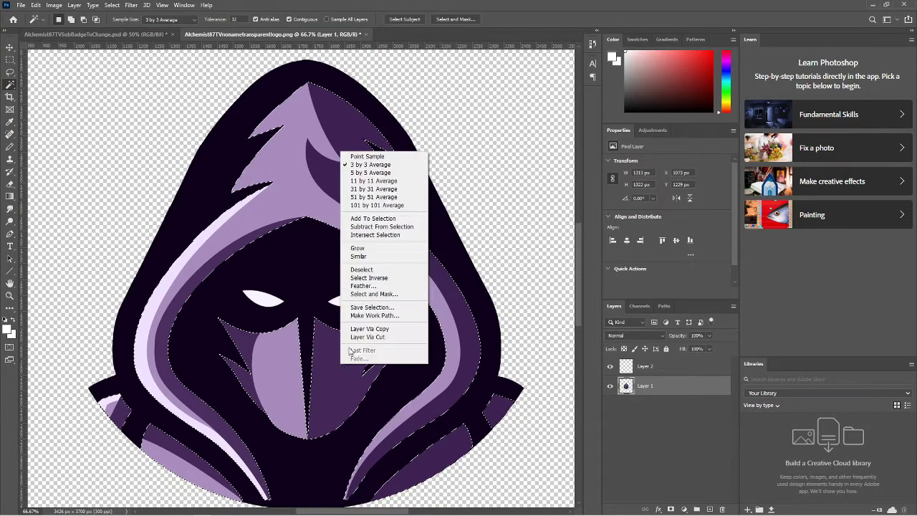
click(375, 330)
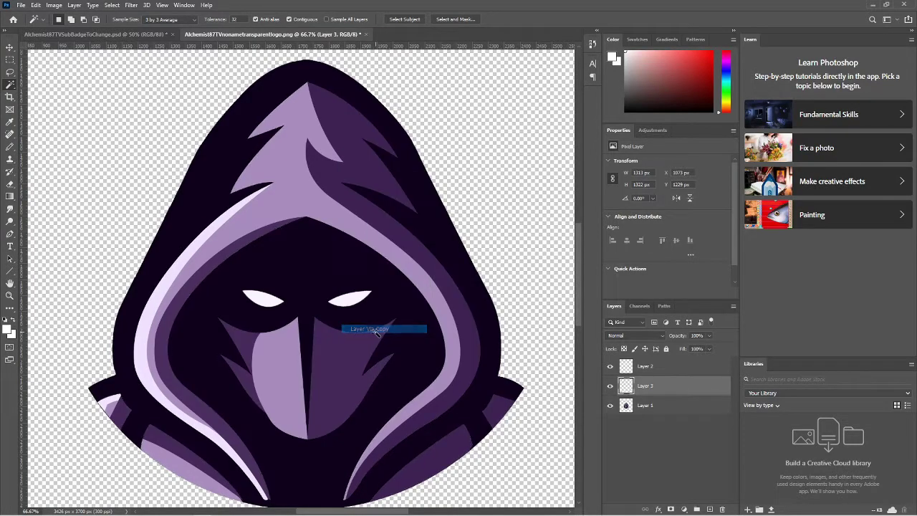
Step: On Layer 1, select the face mask, hood and shoulder pieces, invert, and add a layer mask
click(649, 407)
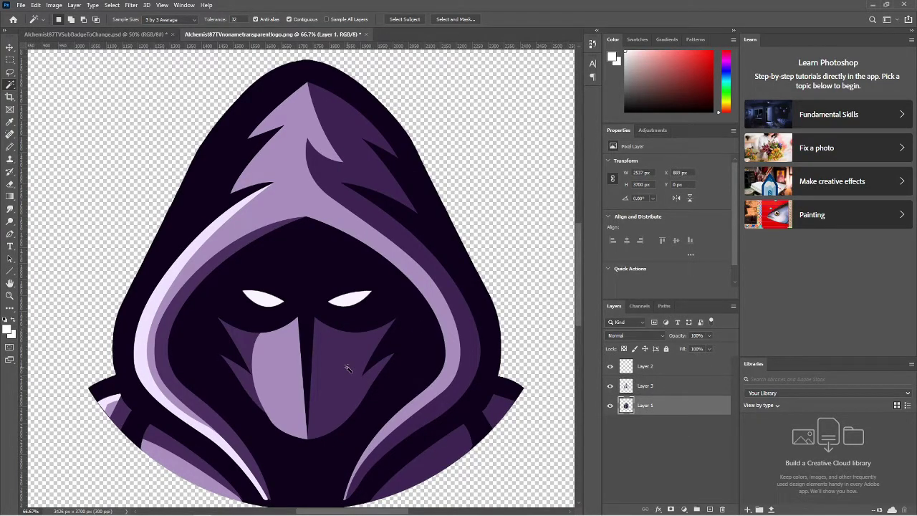
click(347, 368)
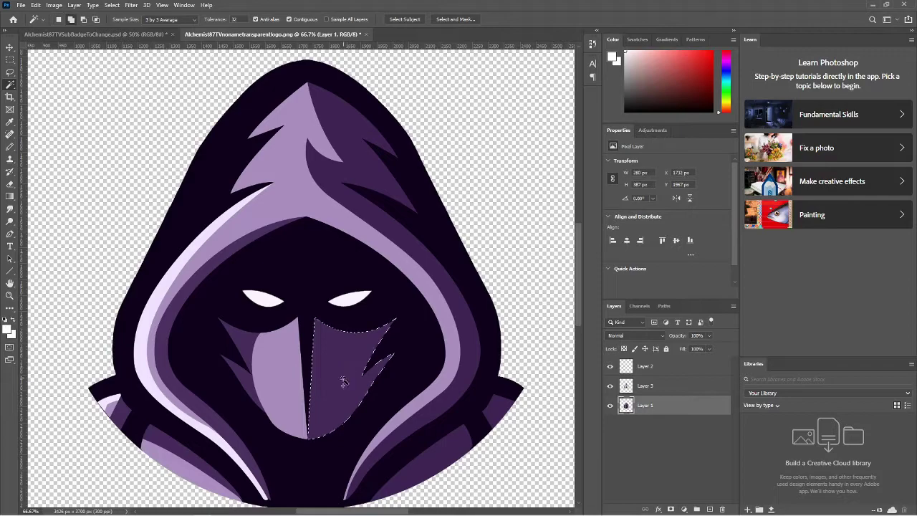
shift+click(222, 251)
shift+click(306, 143)
shift+click(500, 414)
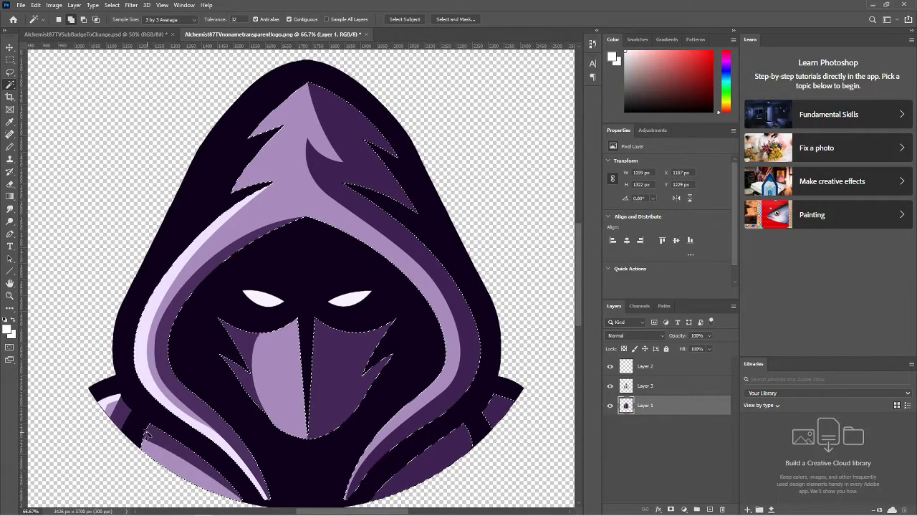
shift+click(108, 404)
right_click(456, 381)
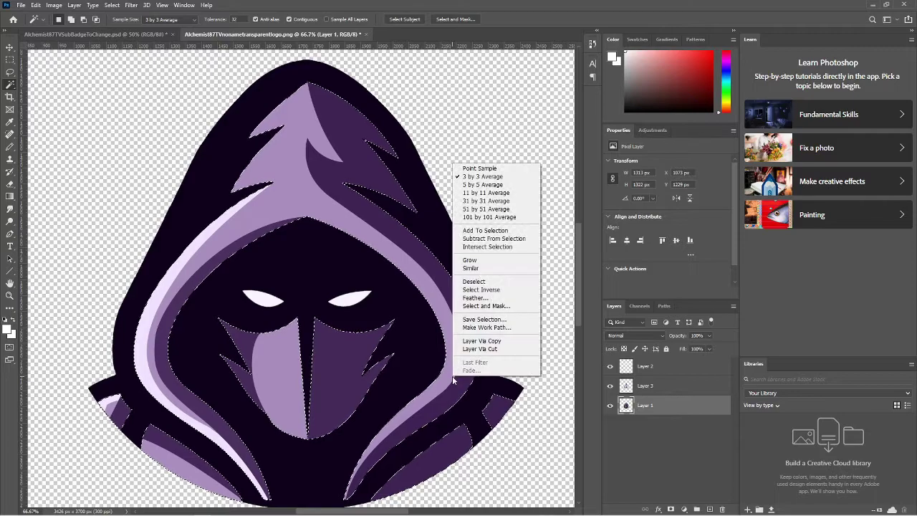
click(515, 292)
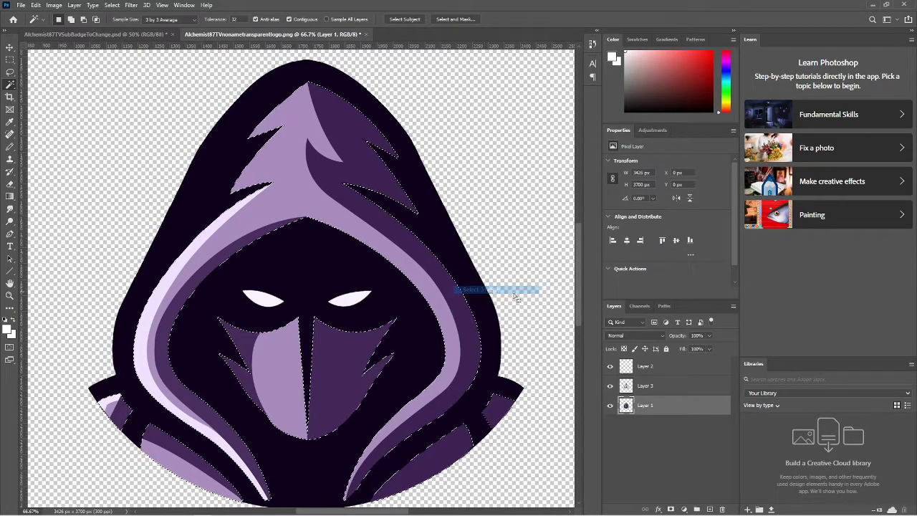
click(672, 512)
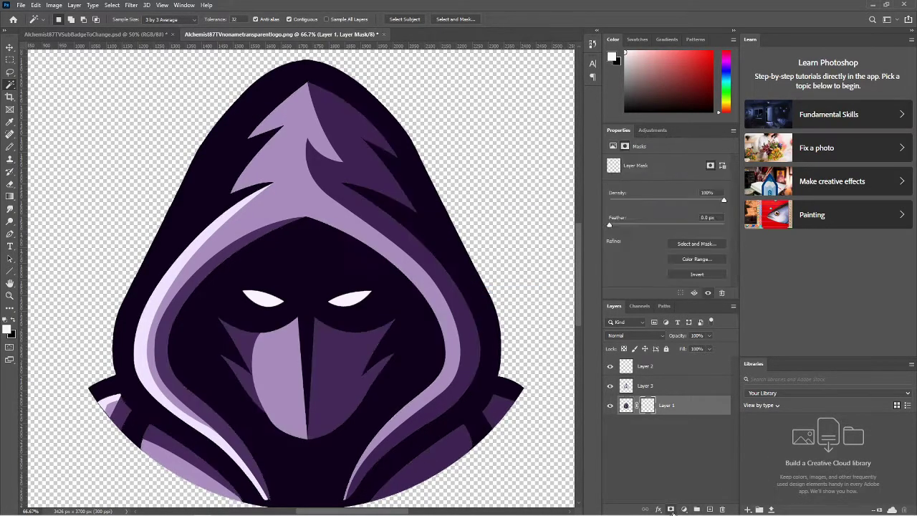
Step: Apply Layer 1's mask permanently, leaving a plain pixel layer 2537 px wide
right_click(652, 408)
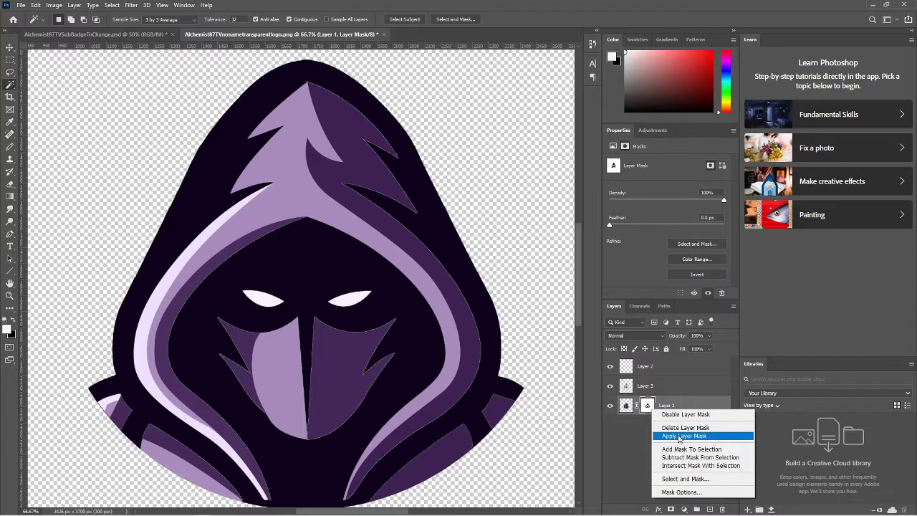
click(646, 452)
right_click(649, 406)
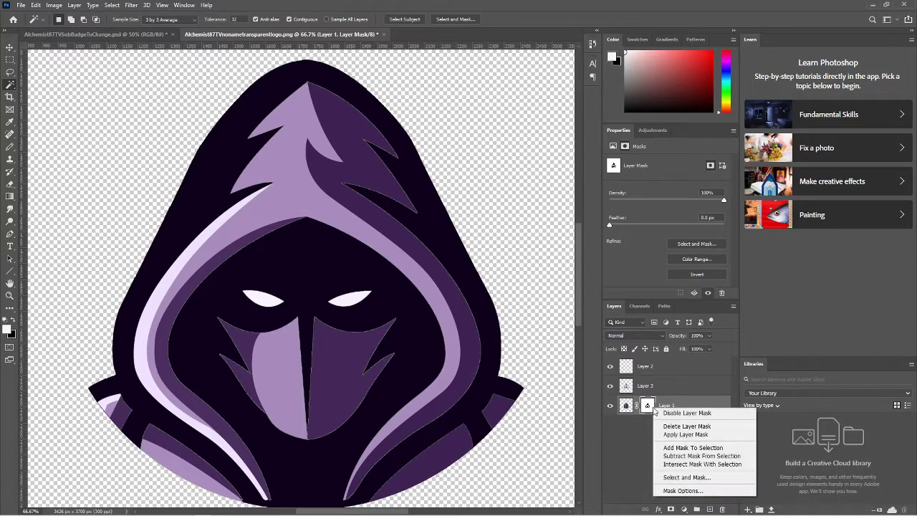
click(667, 435)
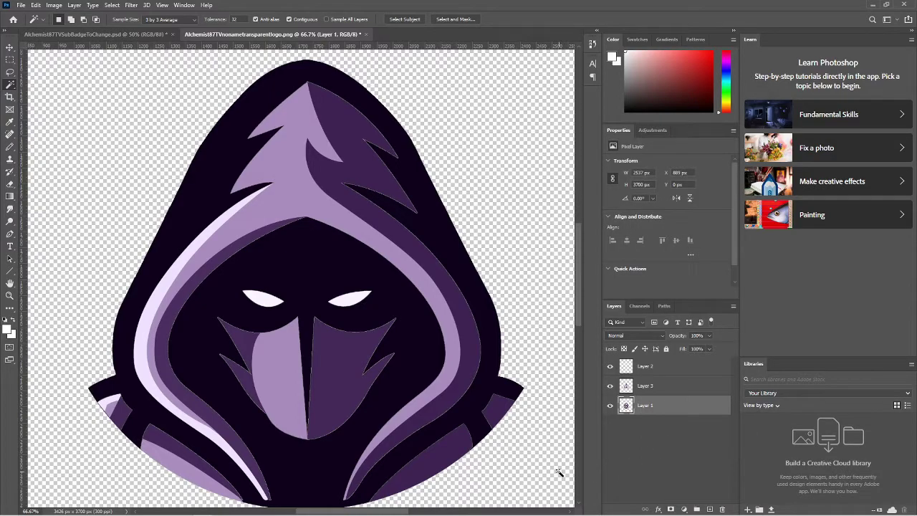
Step: Toggle Layer 3's visibility off and on to check its contents
click(655, 384)
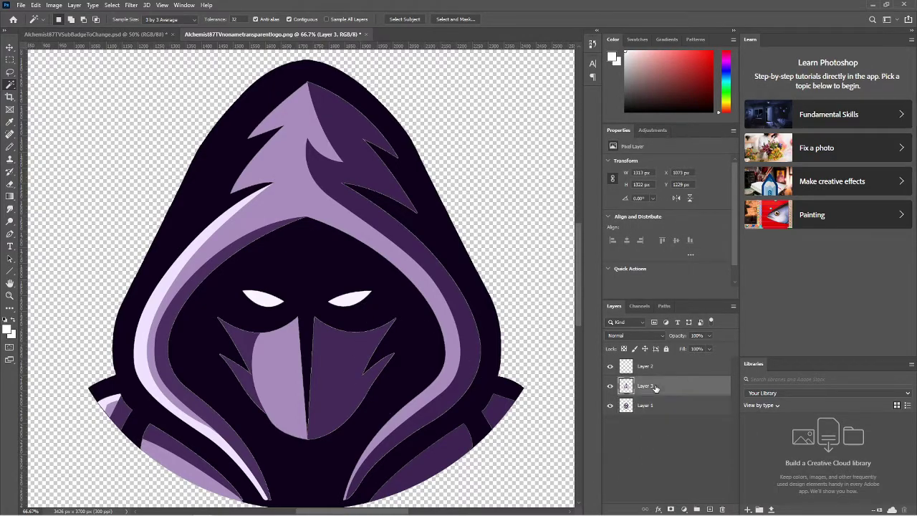
click(610, 387)
click(610, 386)
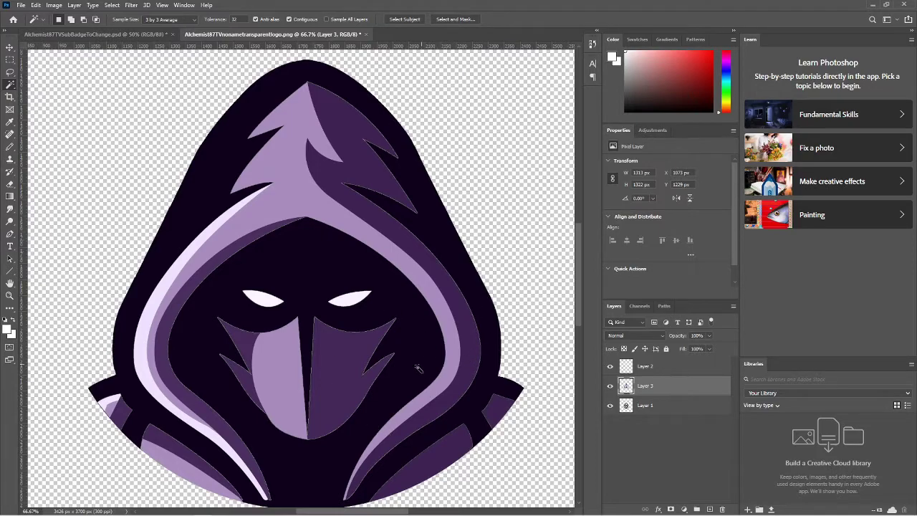
Step: Drag eyes Layer 2 to the bottom of the stack and open Layer 3's Layer Style dialog
click(643, 407)
click(652, 391)
drag(652, 369, 645, 421)
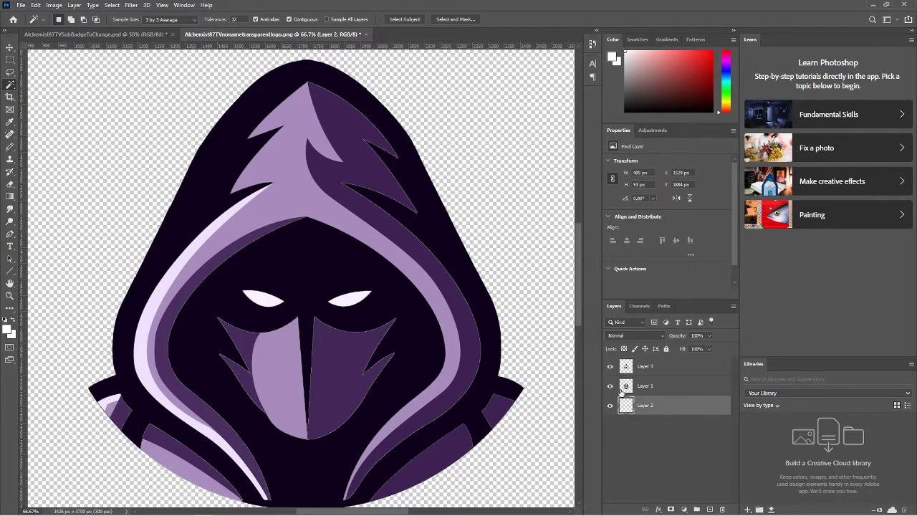
click(649, 367)
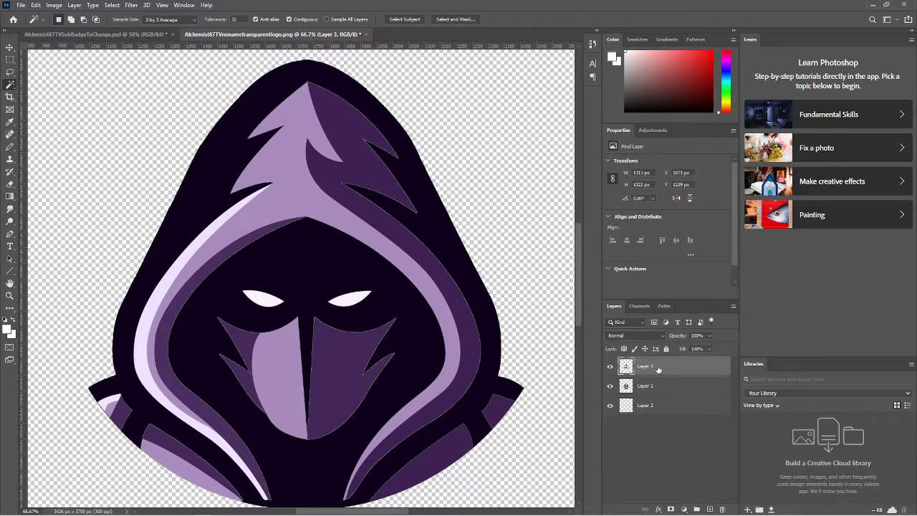
double_click(658, 365)
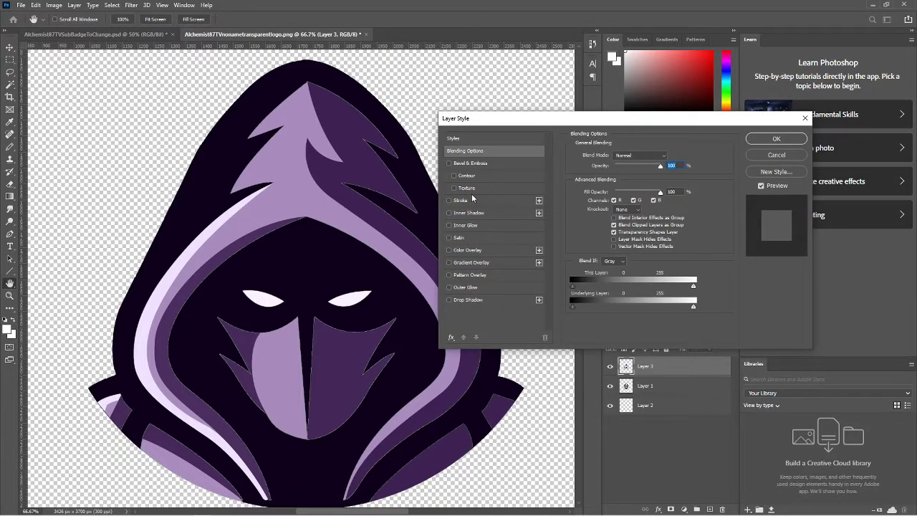
Step: Add Bevel & Emboss, Satin and a pink-to-blue Gradient Overlay to Layer 3
click(485, 163)
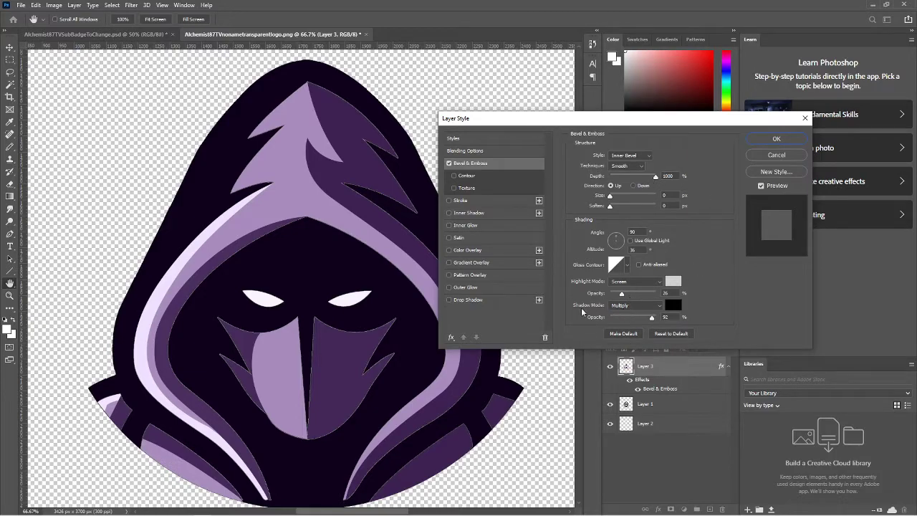
click(448, 238)
click(466, 239)
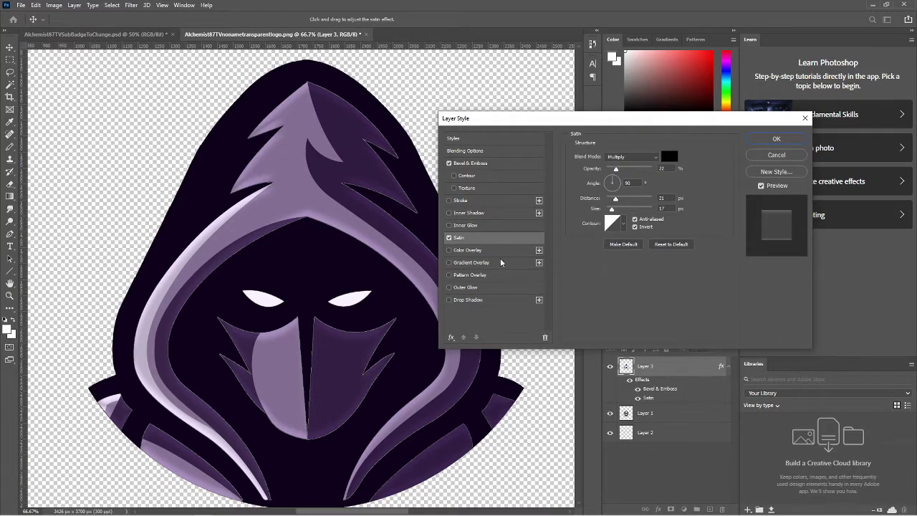
click(450, 263)
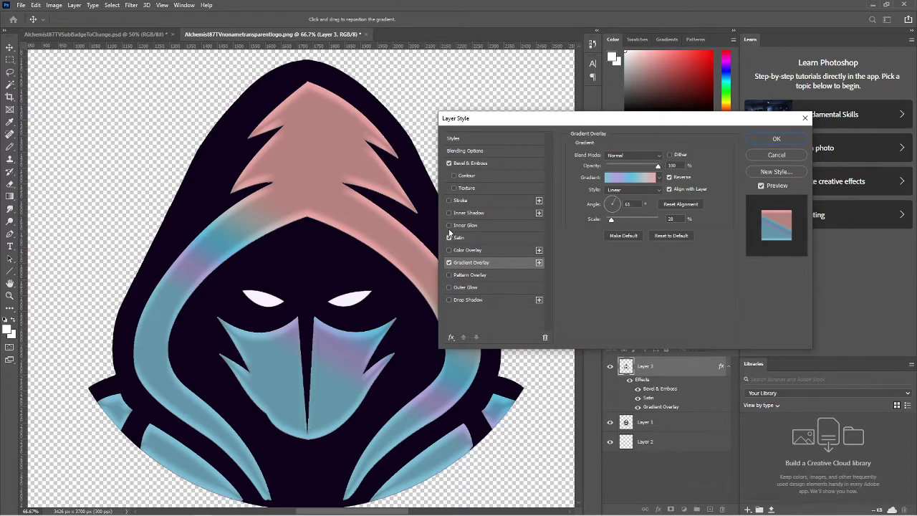
Step: Try drop shadow, outer glow, pattern overlay and white stroke effects, removing most of them again
click(449, 300)
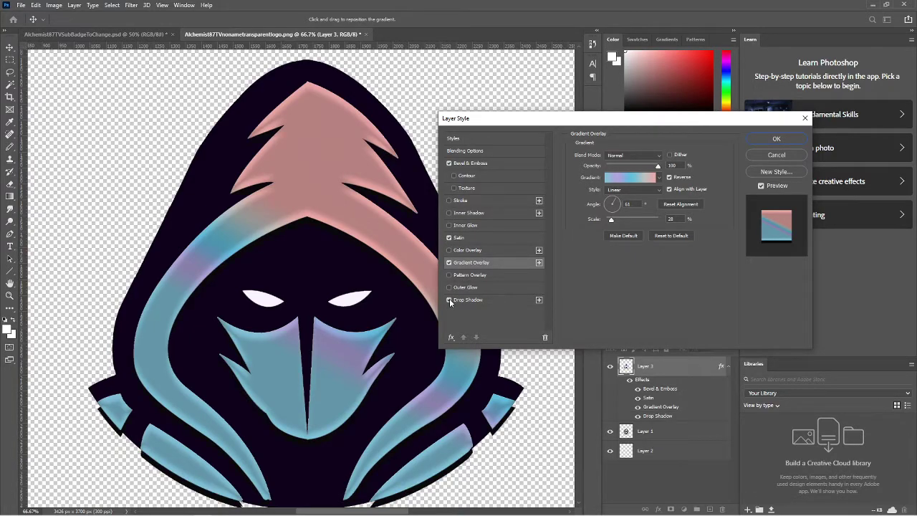
click(450, 300)
click(450, 288)
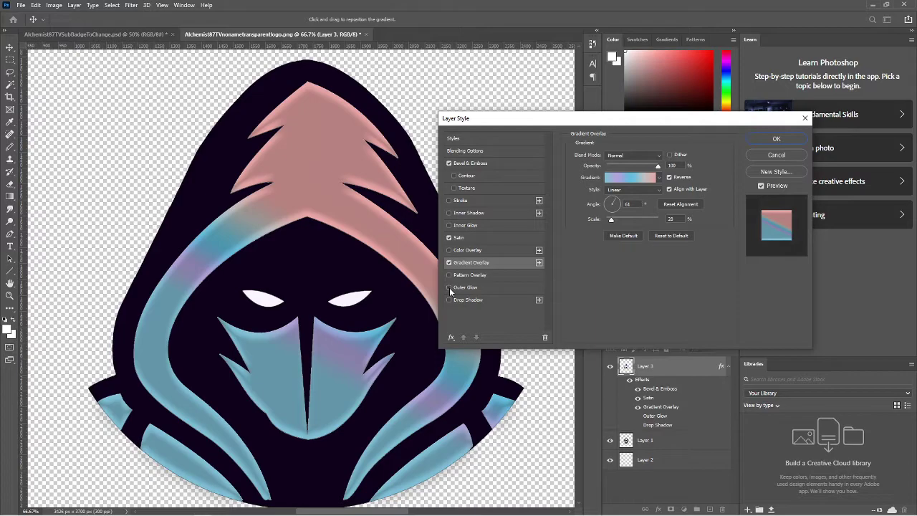
click(450, 277)
click(450, 276)
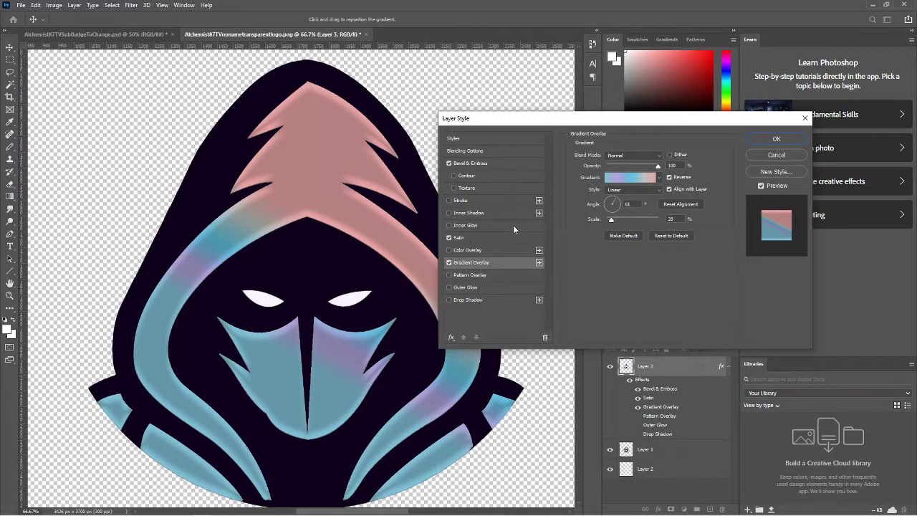
click(449, 200)
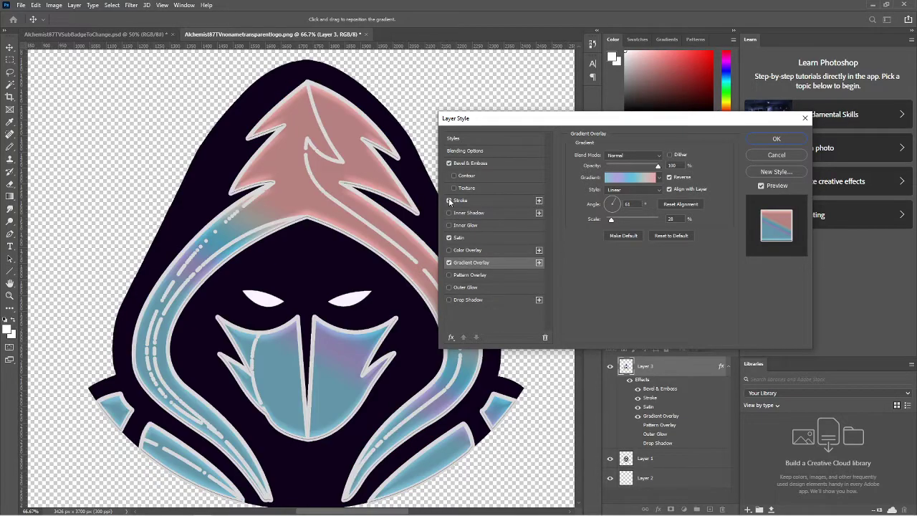
click(449, 200)
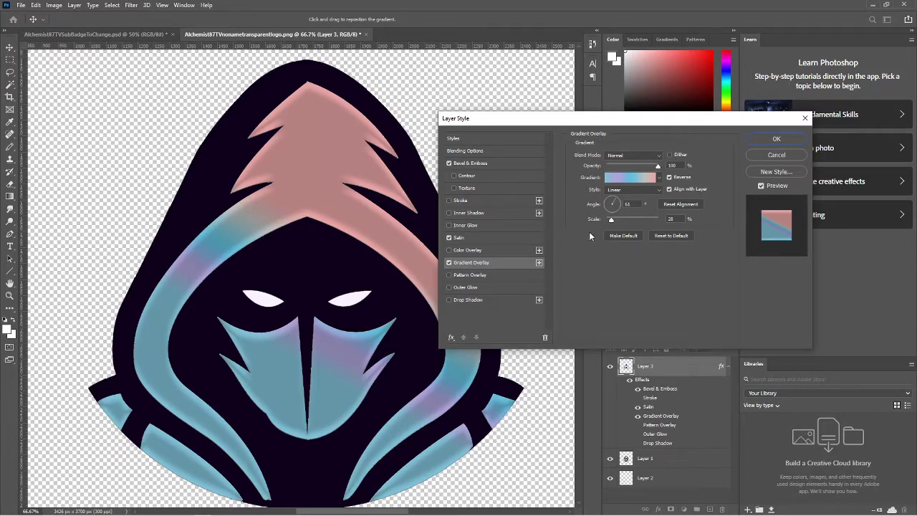
Step: Review the Satin and 61°, 28%-scale Gradient Overlay settings and bring up the gradient presets
click(517, 240)
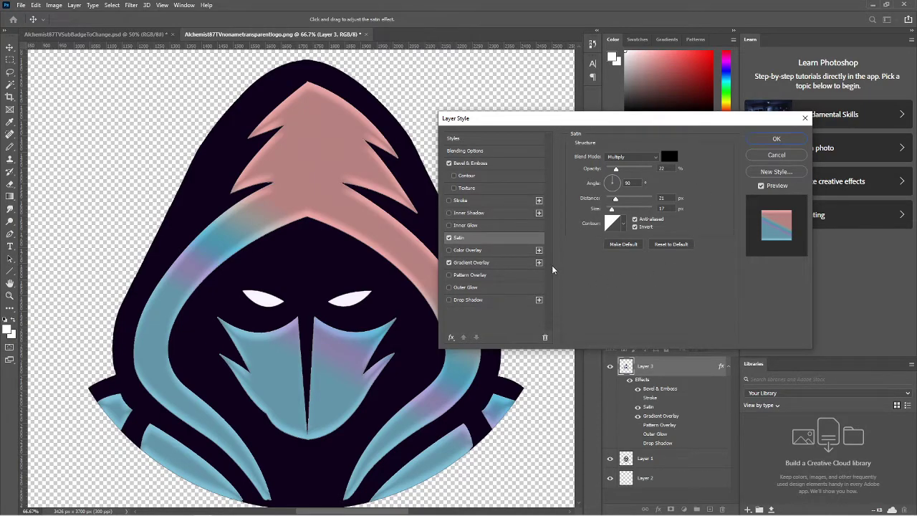
click(497, 264)
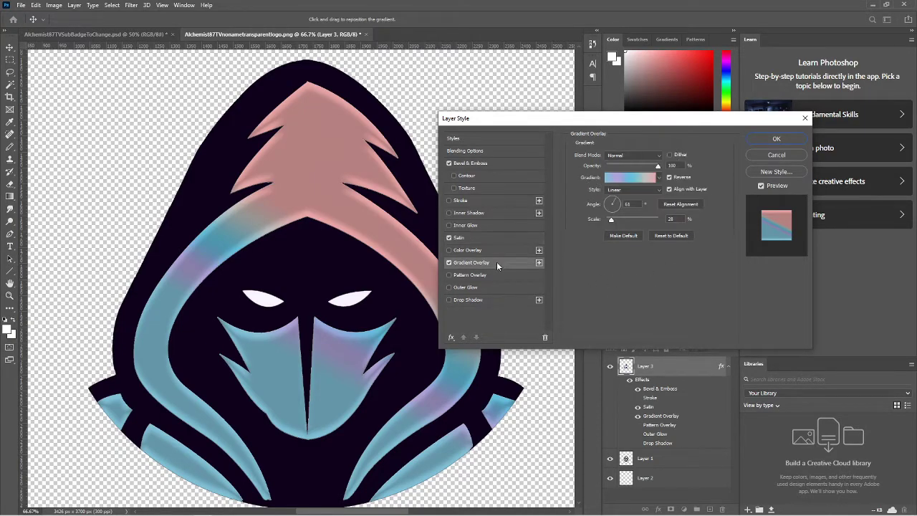
click(659, 178)
scroll(653, 238, down, 8)
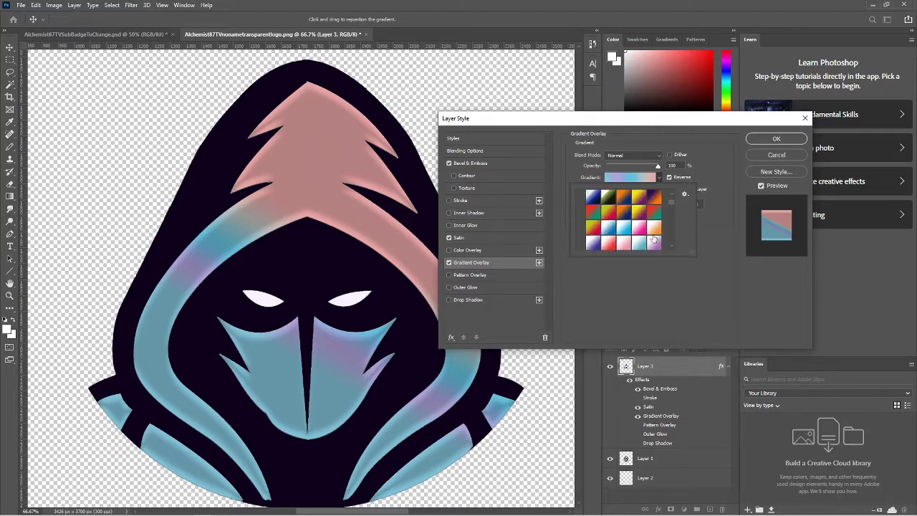
scroll(653, 239, down, 10)
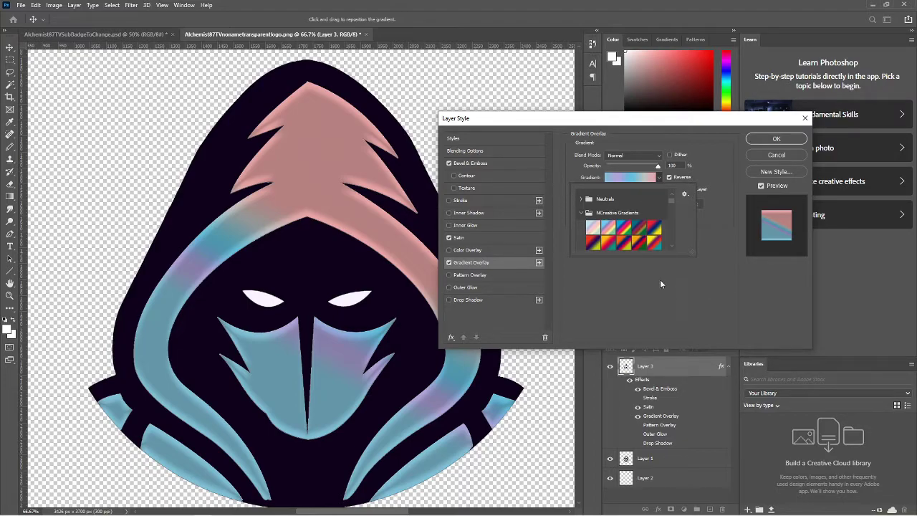
scroll(640, 240, down, 8)
scroll(638, 244, down, 3)
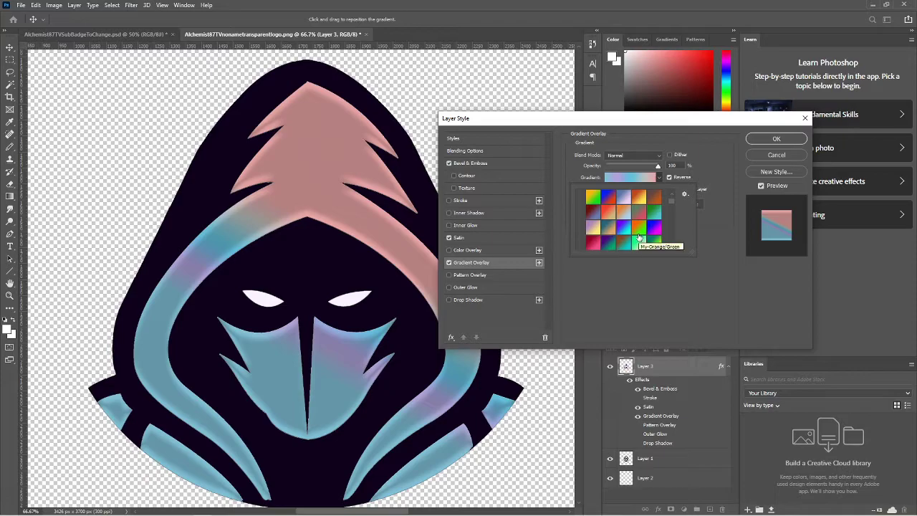
scroll(639, 239, up, 10)
scroll(638, 237, up, 3)
scroll(638, 237, down, 6)
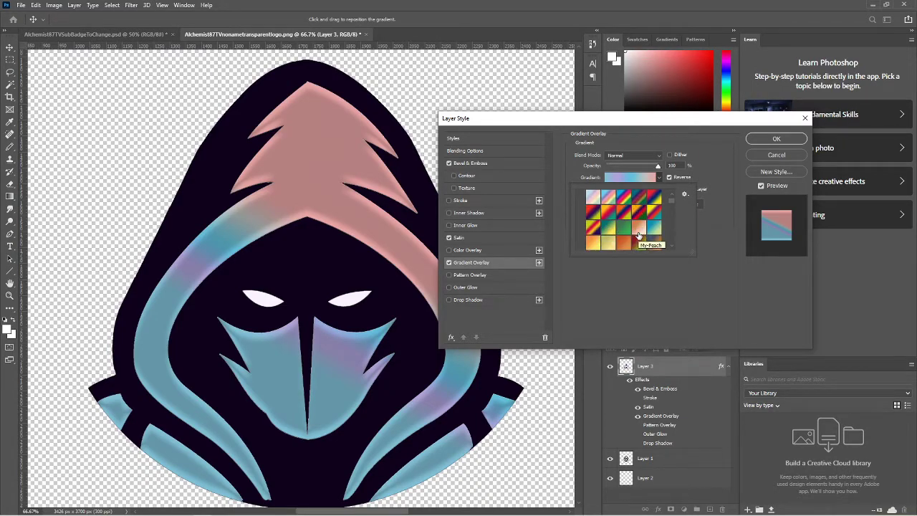
Step: Dismiss the gradient presets, turn off Gradient Overlay, and confirm Layer 3's bevel-and-satin style
click(583, 278)
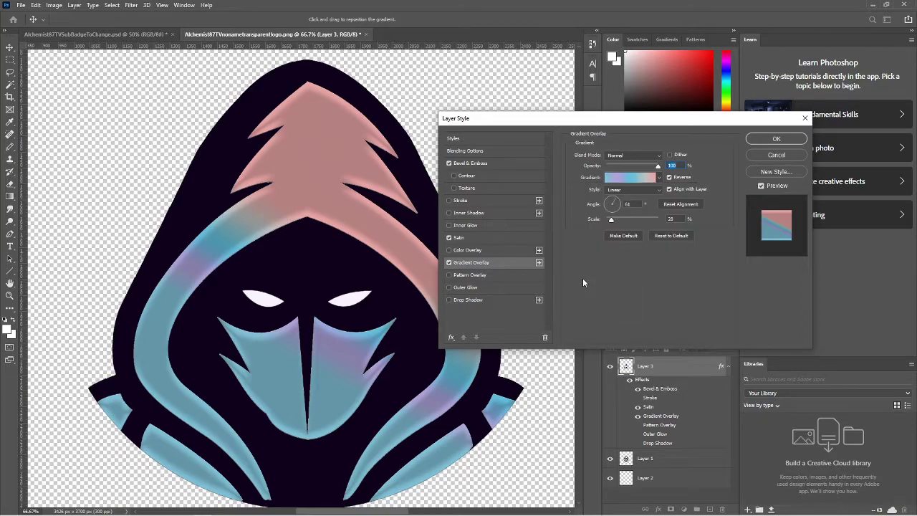
click(450, 263)
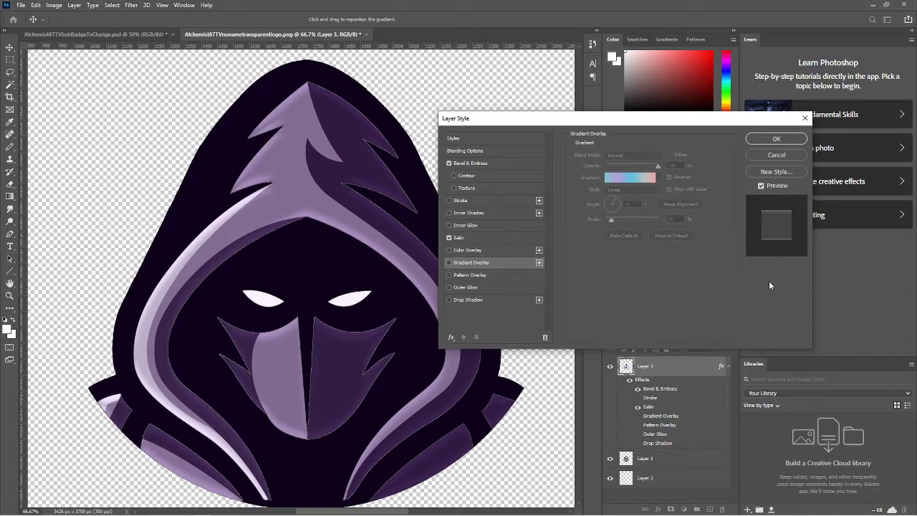
click(777, 139)
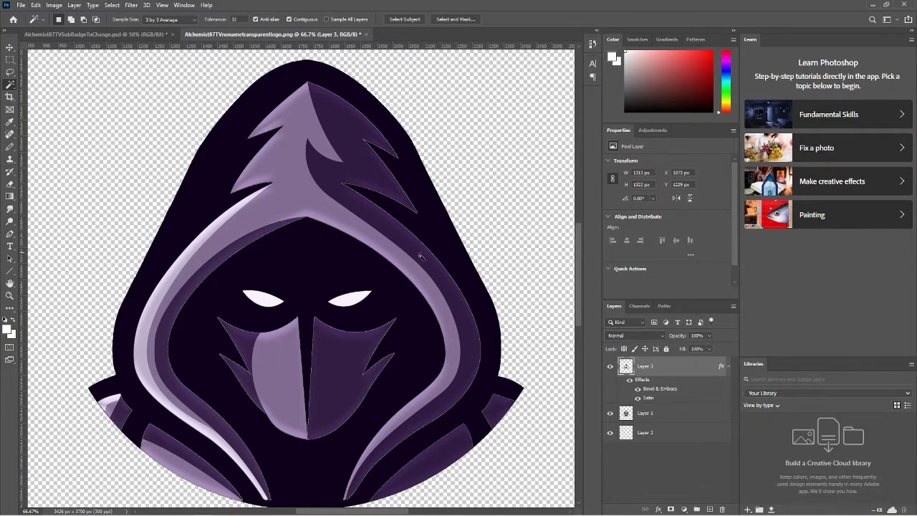
Step: Convert Layer 3, Layer 1 and Layer 2 each to a smart object
right_click(669, 367)
click(712, 243)
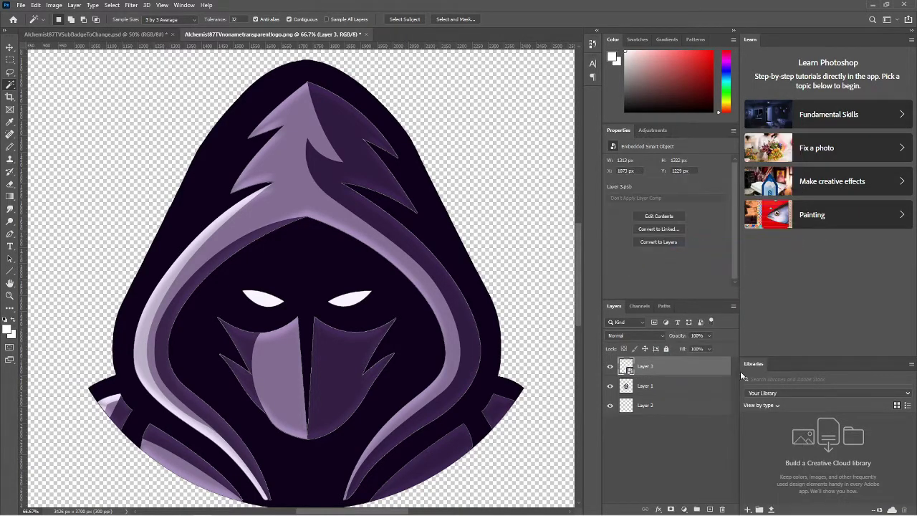
right_click(664, 385)
click(718, 244)
right_click(676, 404)
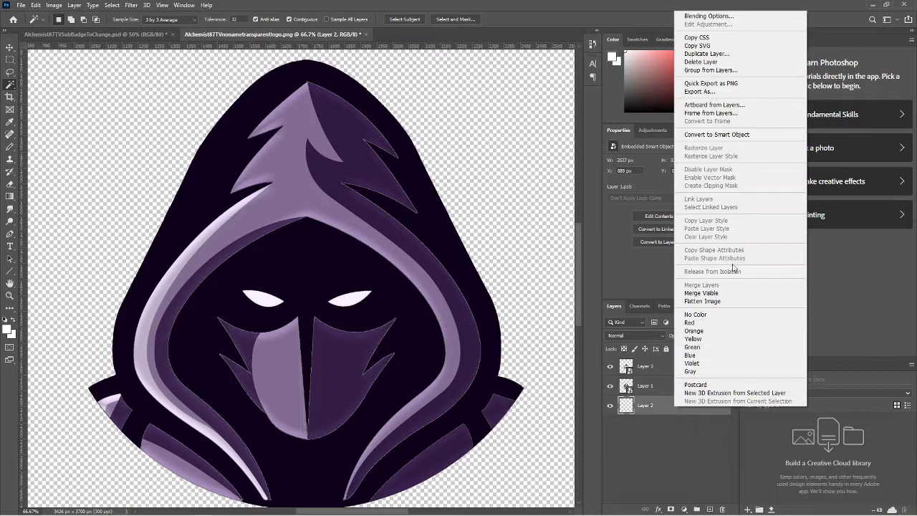
click(716, 134)
click(687, 452)
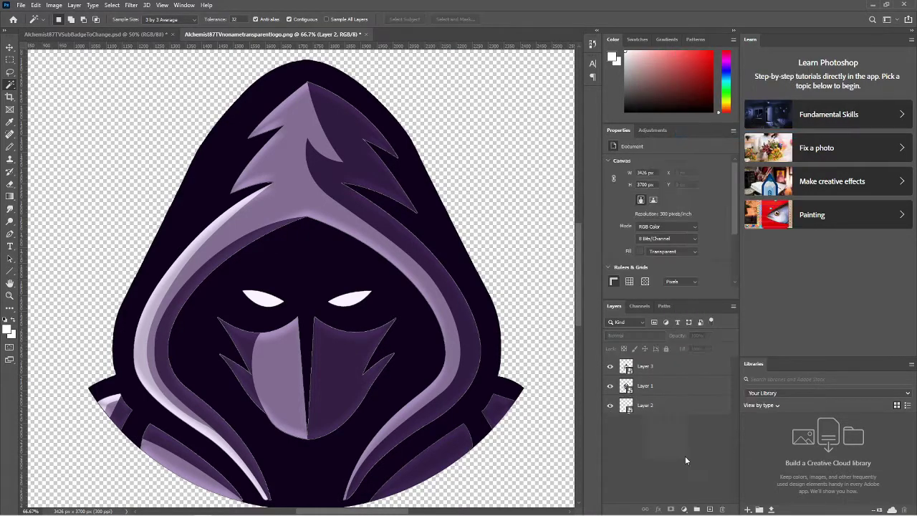
Step: Try 18 × 18 px in Image Size, then cancel to keep 3426 × 3700 px
click(52, 6)
click(68, 76)
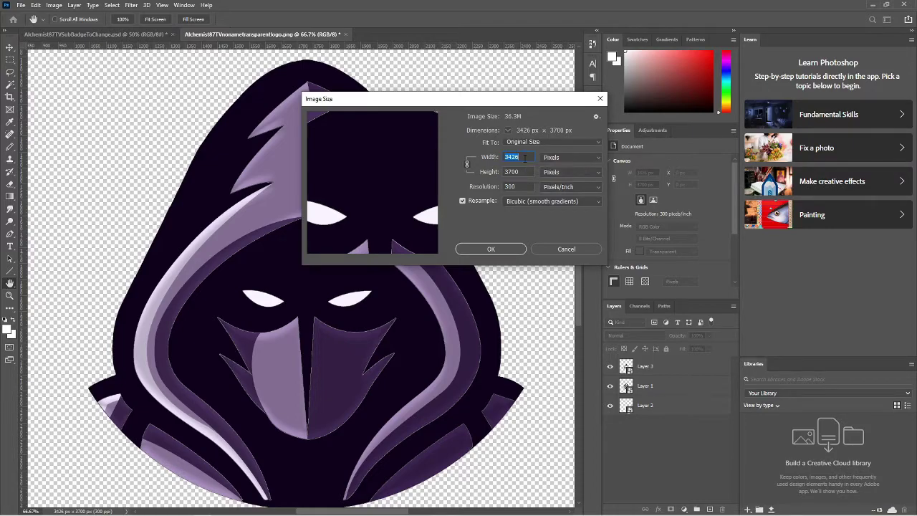
text(18)
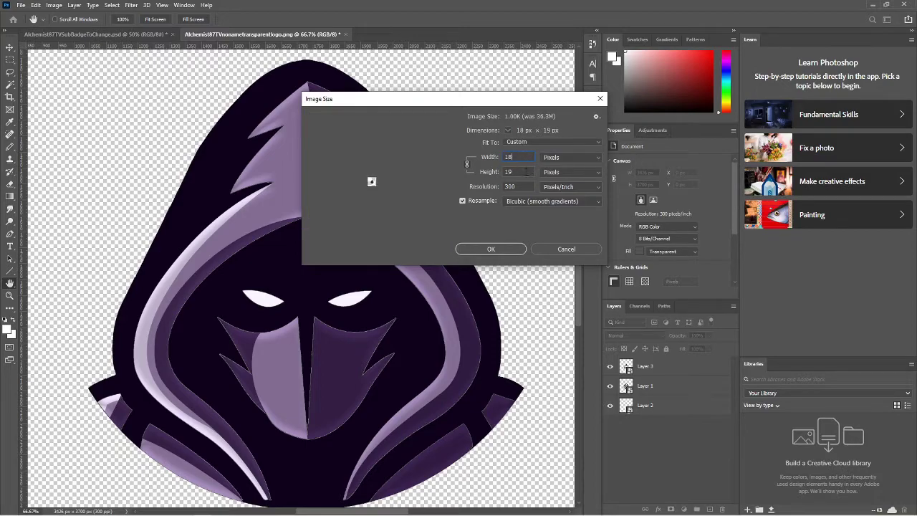
key(Tab)
text(18)
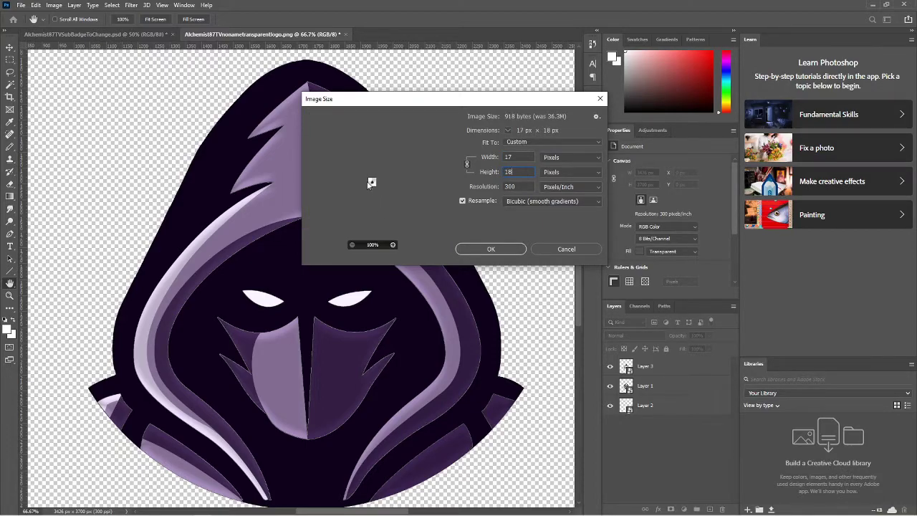
click(555, 245)
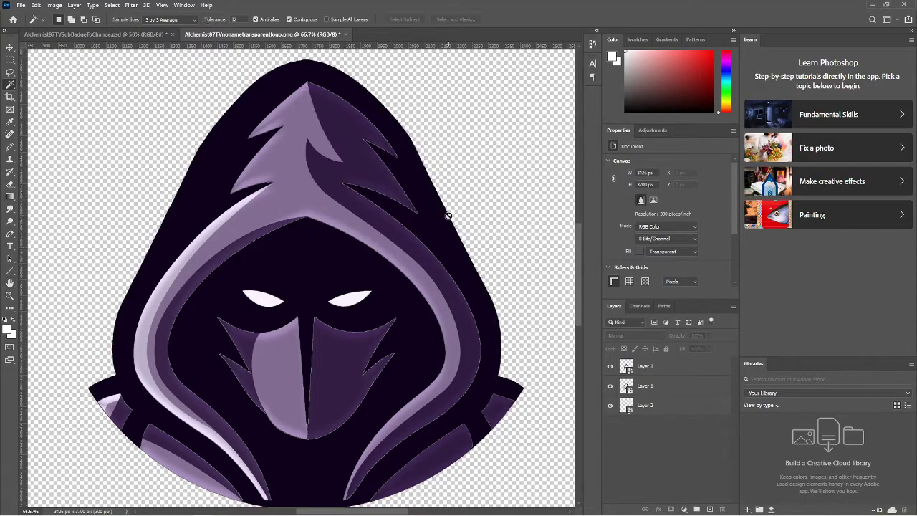
key(ctrl+minus)
key(ctrl+minus)
key(ctrl+minus)
key(ctrl+minus)
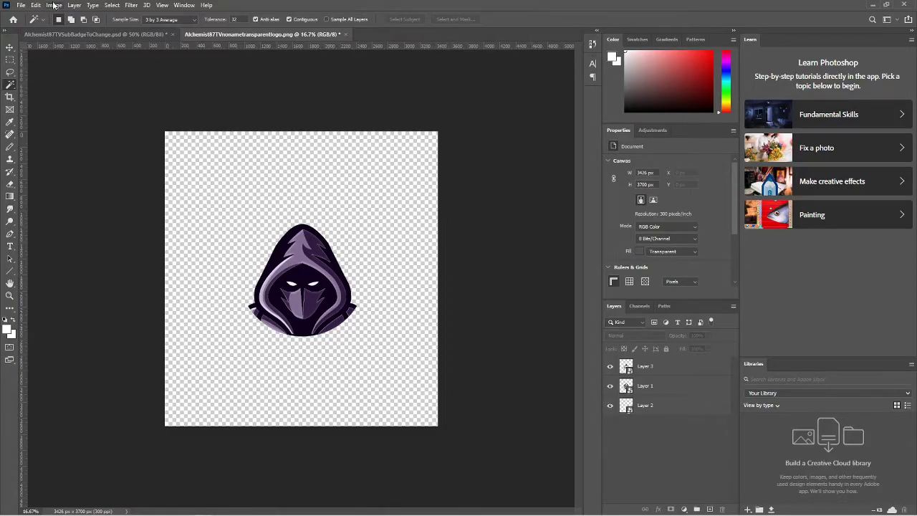
Step: Merge Layers 3, 1 and 2 into a single Layer 3, then check Image Size at 3426 × 3700 px
click(700, 367)
shift+click(684, 384)
shift+click(679, 402)
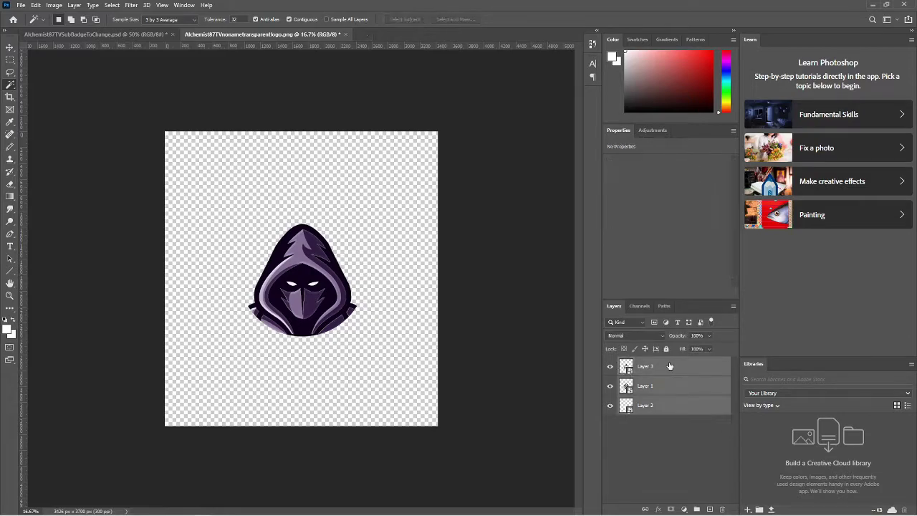
right_click(672, 368)
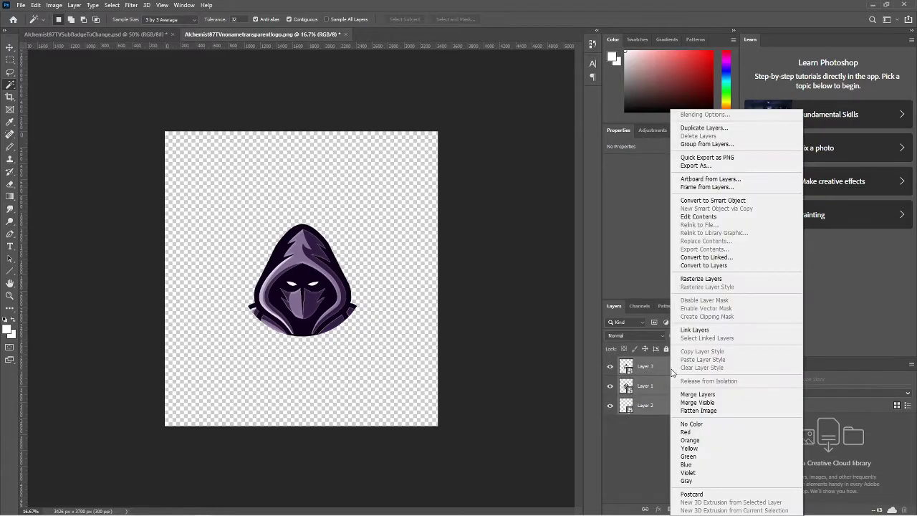
click(725, 394)
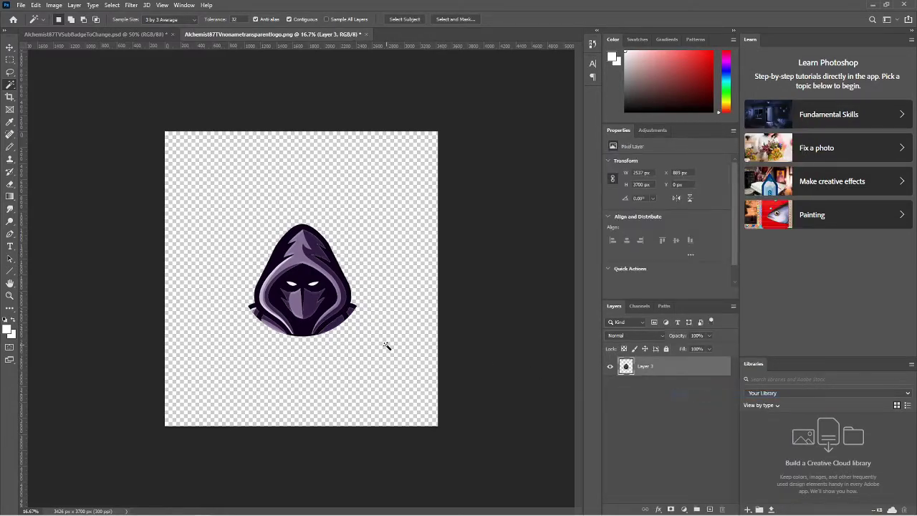
click(53, 5)
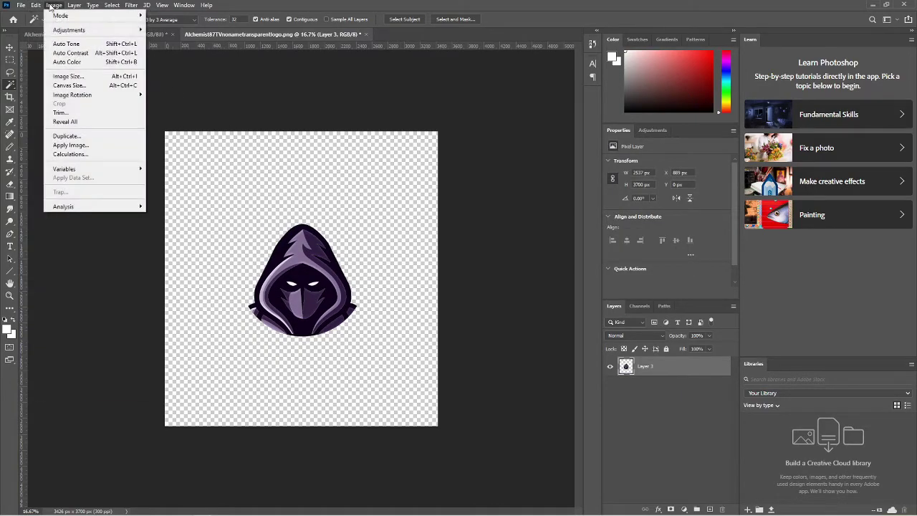
click(75, 77)
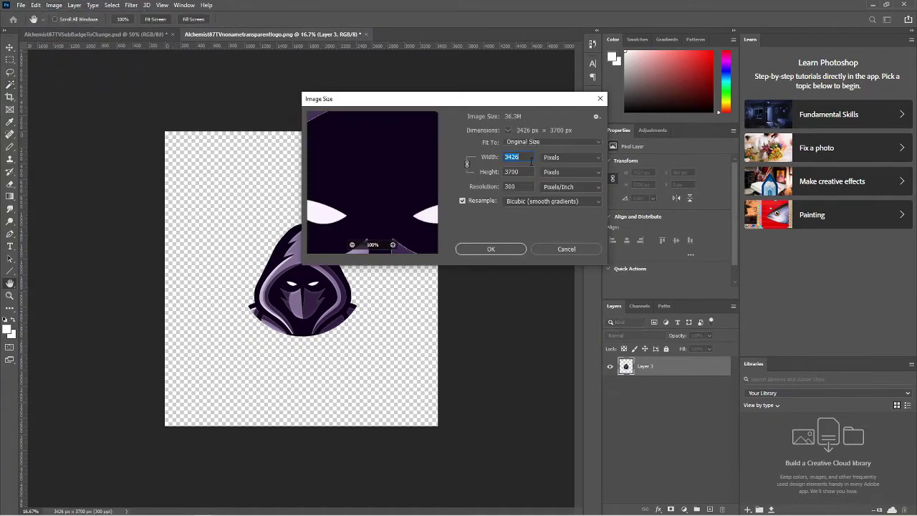
Step: Leave image size unchanged and set the canvas height to 3426 px, accepting the clipping warning
click(566, 249)
key(w)
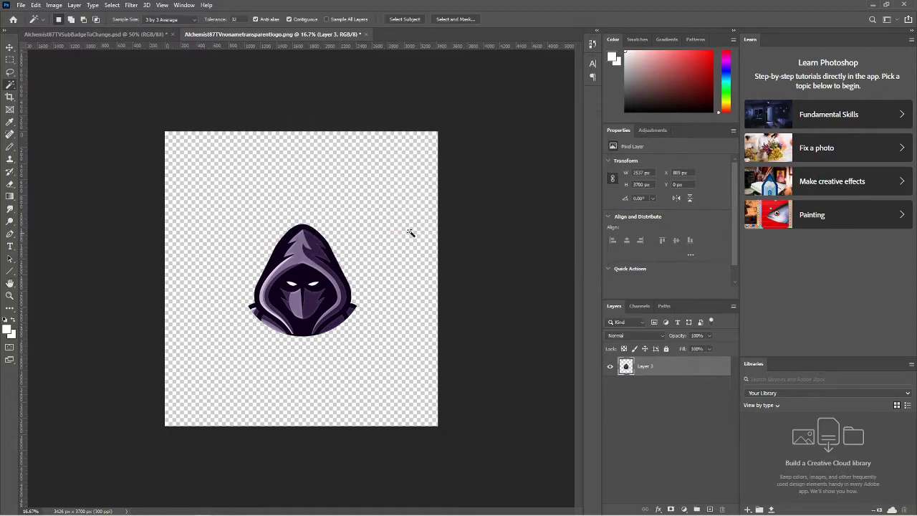
click(37, 6)
click(54, 5)
click(86, 85)
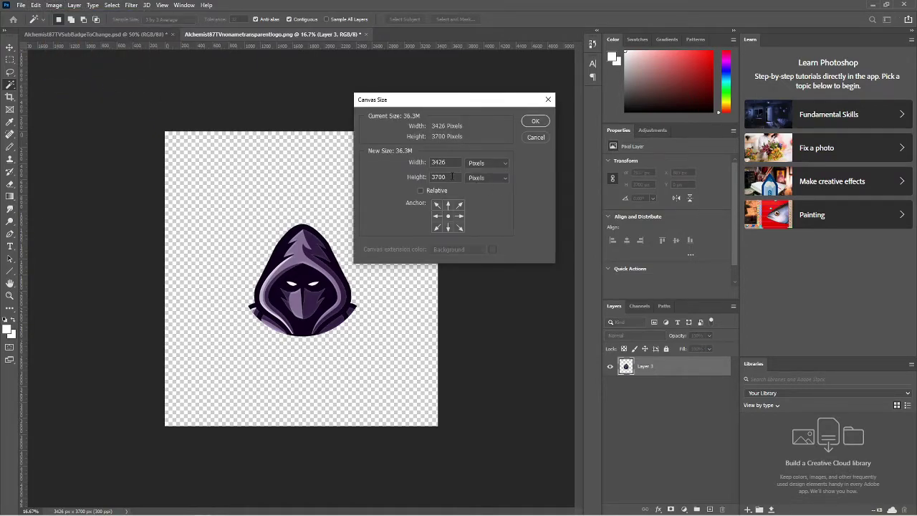
double_click(445, 176)
text(346267)
key(BackSpace)
key(BackSpace)
key(BackSpace)
key(BackSpace)
text(26)
click(531, 122)
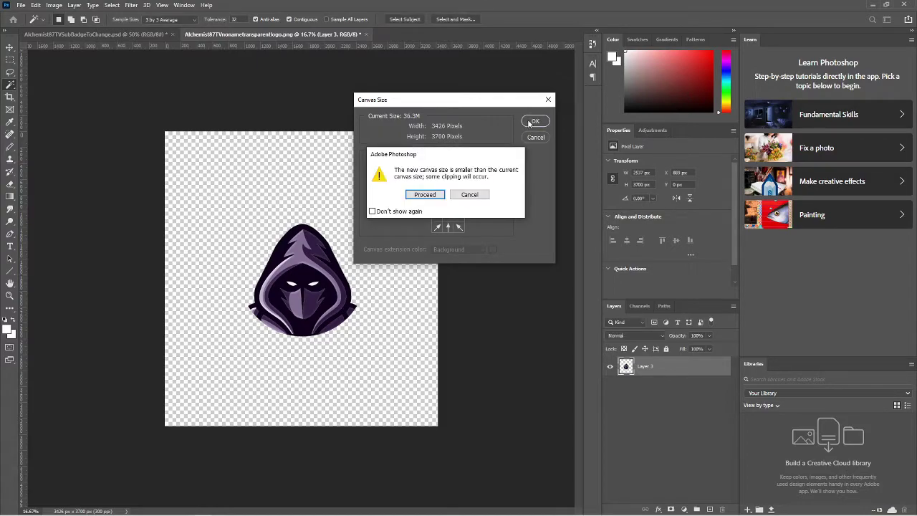
click(425, 194)
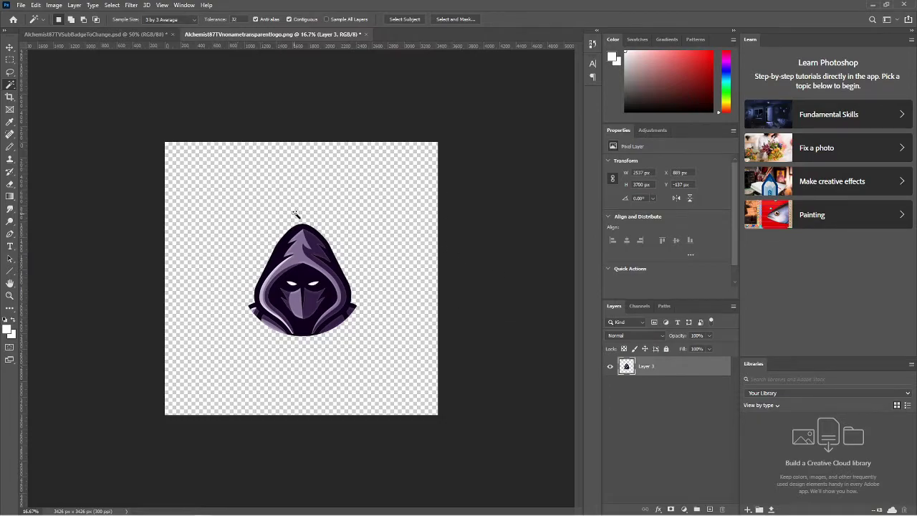
Step: Set the logo's Image Size width to 18 px, resampling it to 18 × 18 at 300 ppi
click(53, 6)
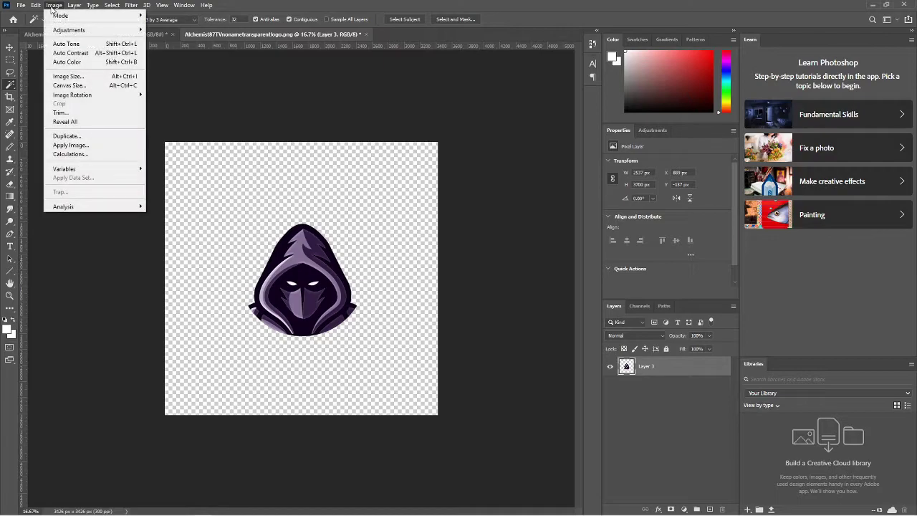
click(79, 83)
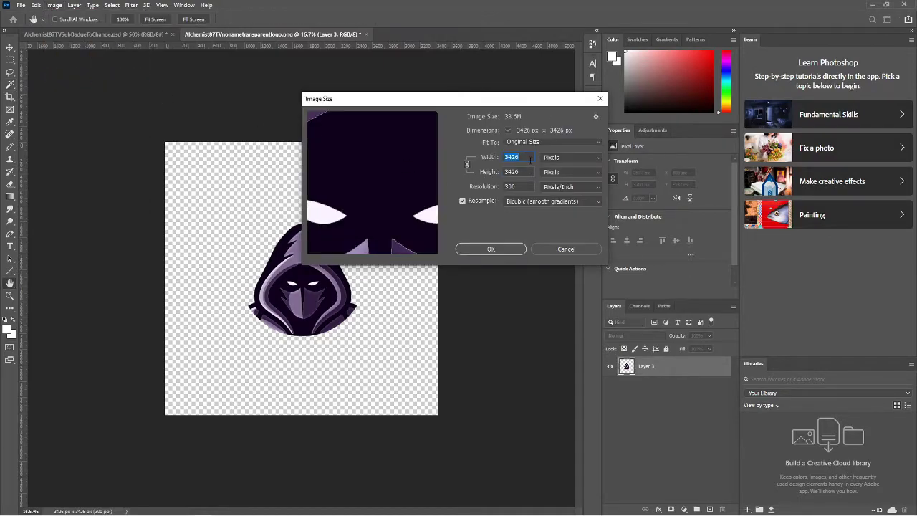
text(18)
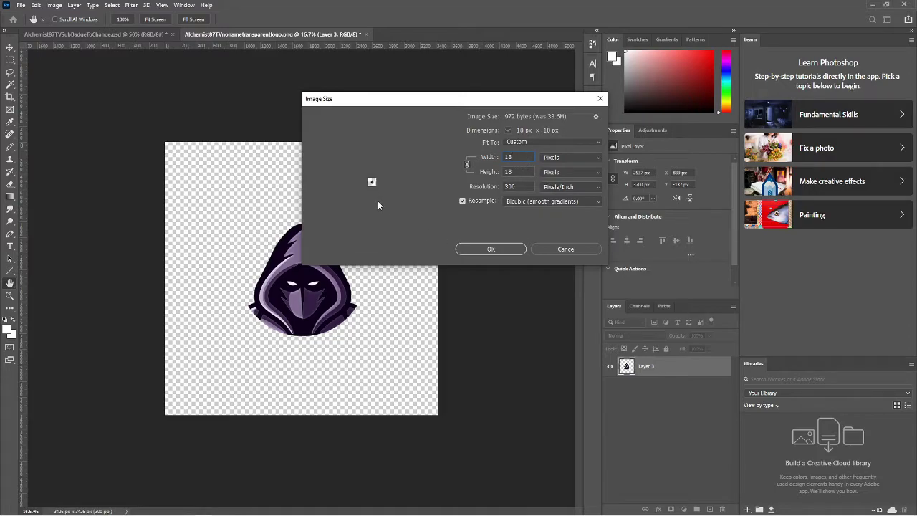
click(509, 252)
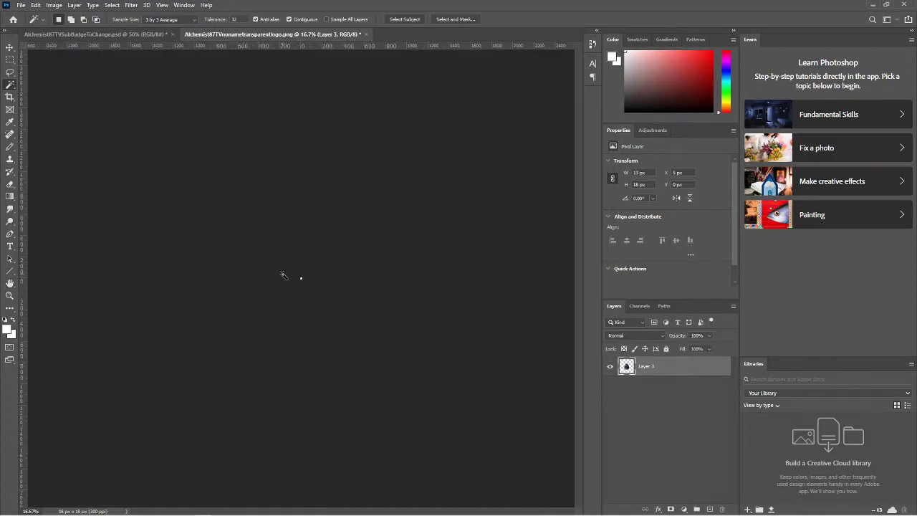
Step: Undo the shrink and convert Layer 3 into a smart object
key(ctrl+z)
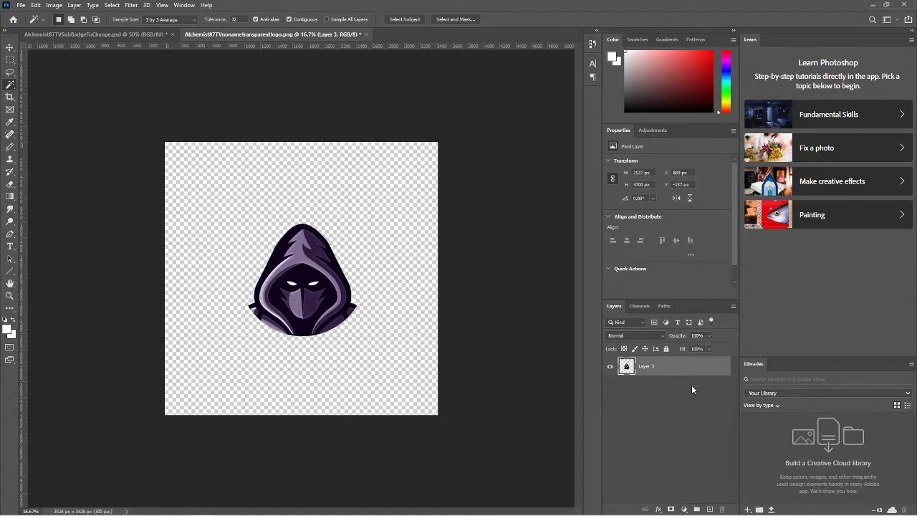
right_click(676, 368)
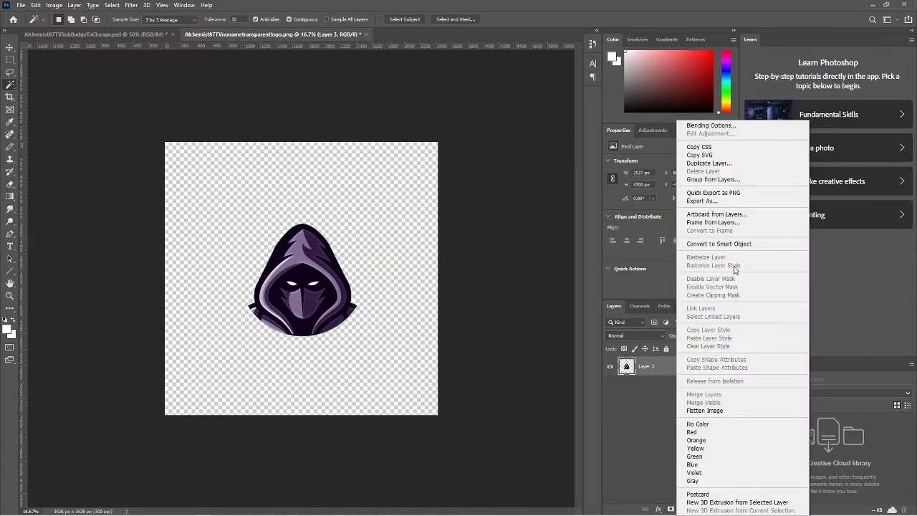
click(718, 244)
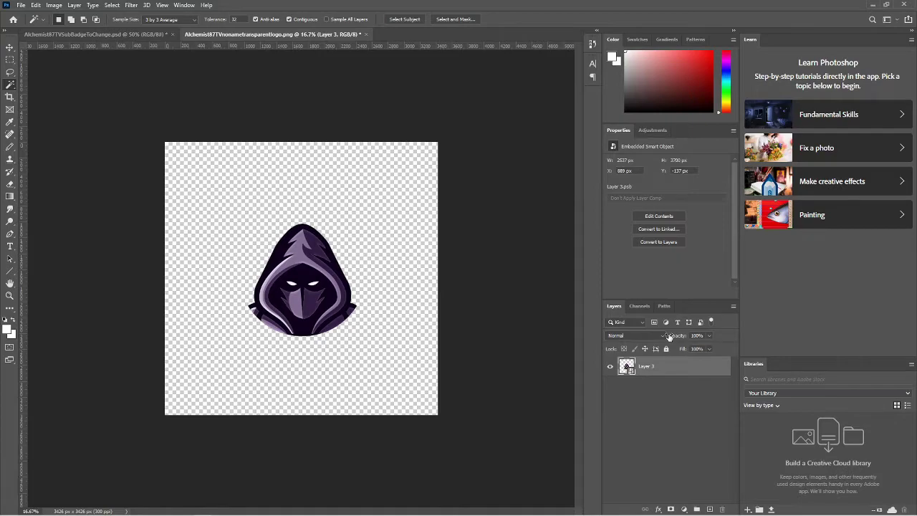
Step: Resize the image to an 18 px width, making it 18 × 18 pixels
click(52, 6)
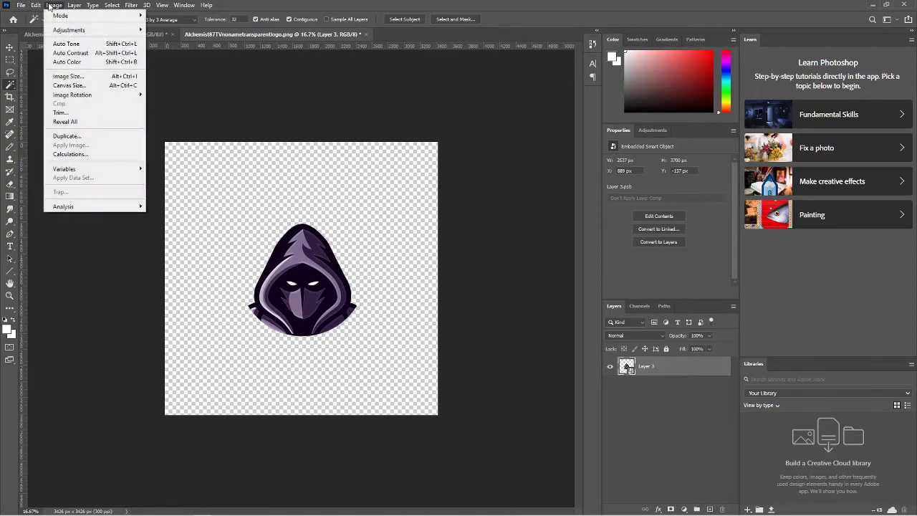
click(85, 76)
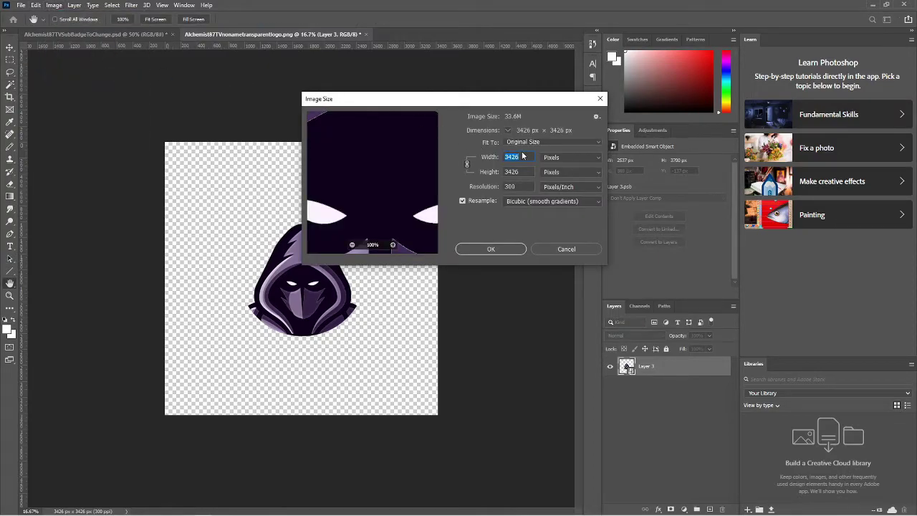
text(187)
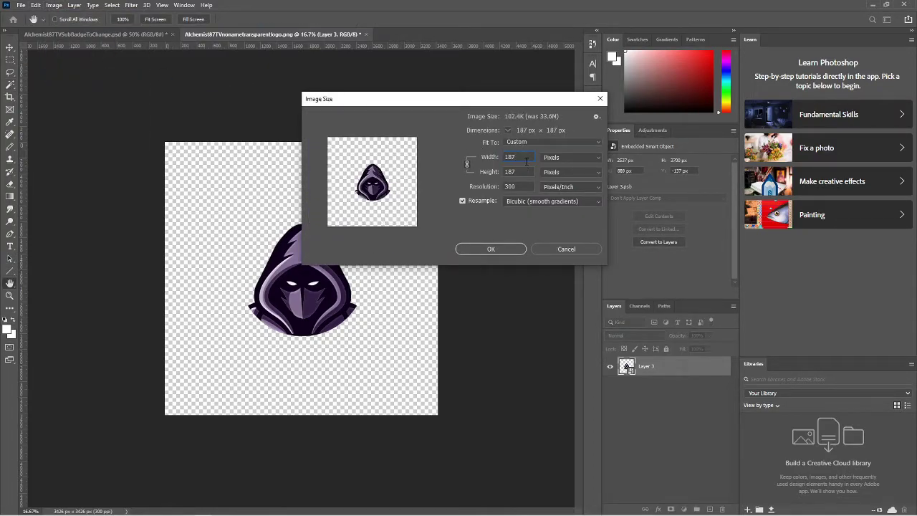
key(BackSpace)
key(BackSpace)
click(502, 248)
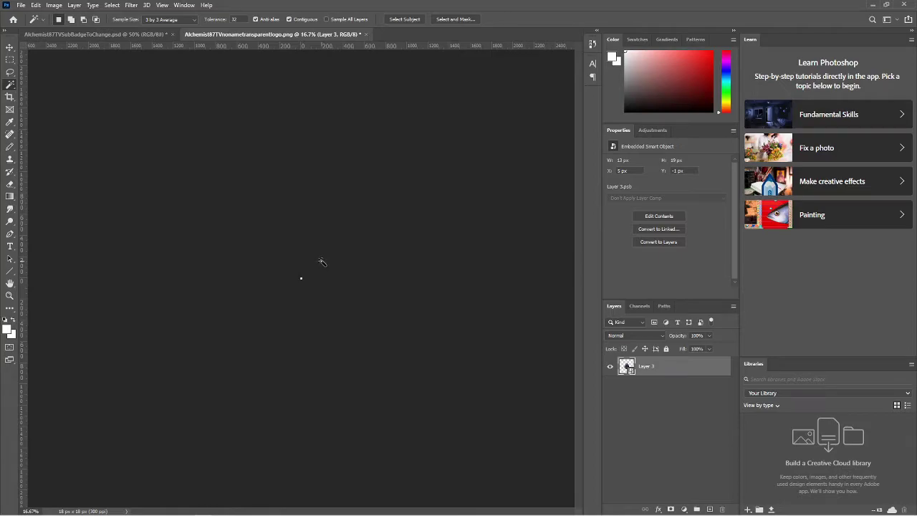
Step: Zoom in to 3200% on the 18 × 18 logo, then back out to 200%
key(ctrl+plus)
key(ctrl+plus)
key(ctrl+plus)
key(ctrl+plus)
key(ctrl+plus)
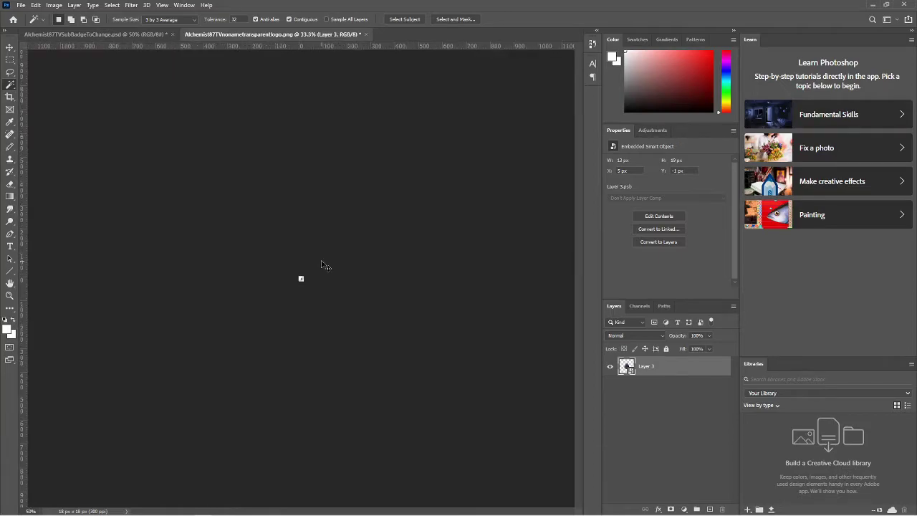
key(ctrl+plus)
key(ctrl+plus)
key(ctrl+plus)
key(ctrl+plus)
key(ctrl+plus)
key(ctrl+plus)
key(ctrl+plus)
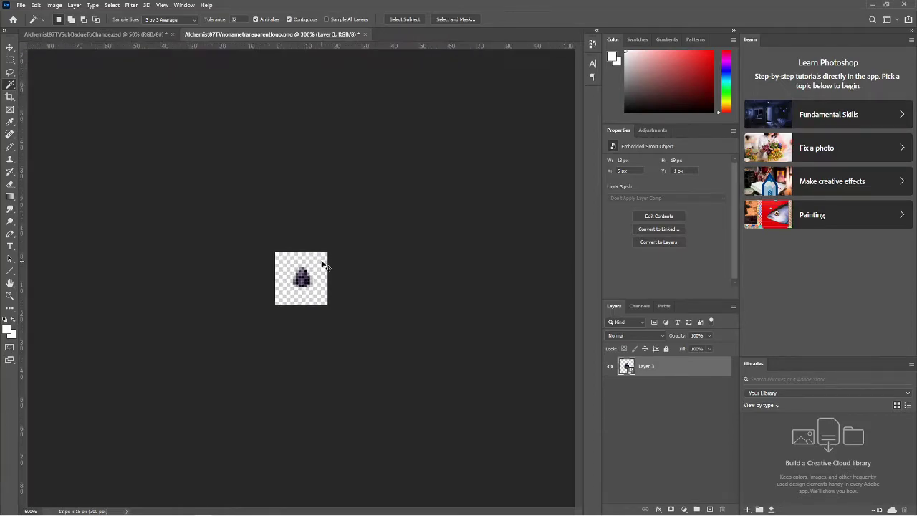
key(ctrl+plus)
key(ctrl+plus)
key(ctrl+plus)
key(ctrl+plus)
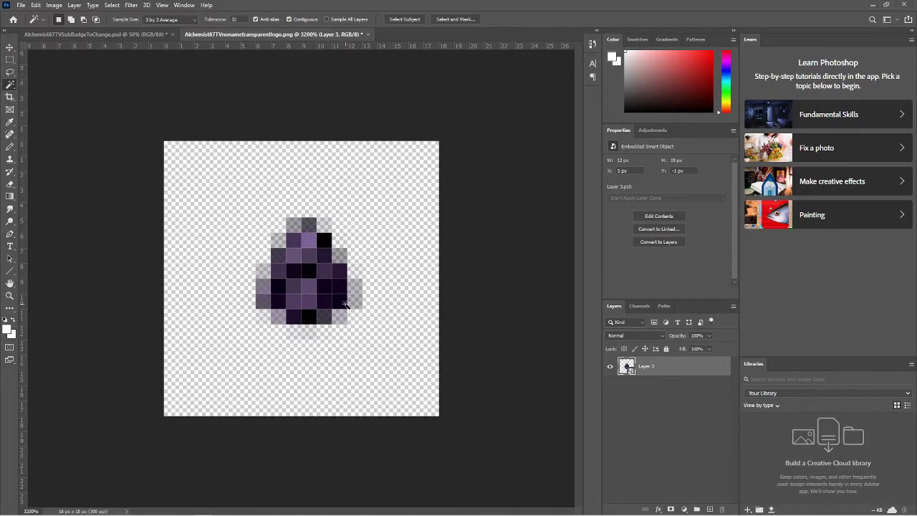
key(ctrl+minus)
key(ctrl+minus)
key(ctrl+minus)
key(ctrl+minus)
key(ctrl+minus)
key(ctrl+minus)
key(ctrl+minus)
key(ctrl+minus)
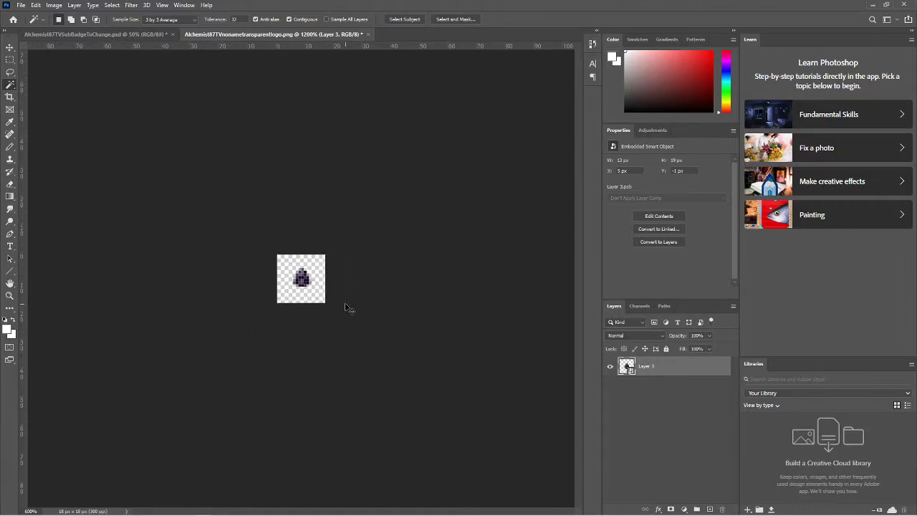
key(ctrl+minus)
key(ctrl+minus)
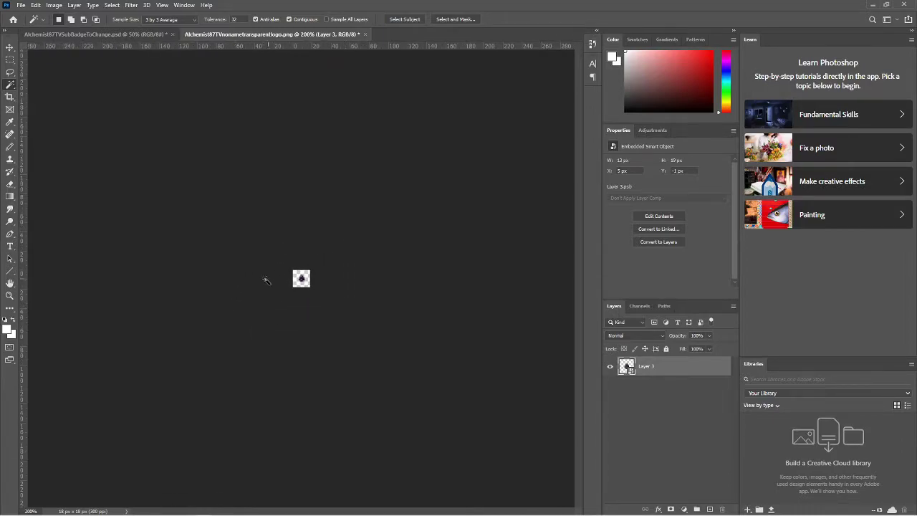
click(20, 5)
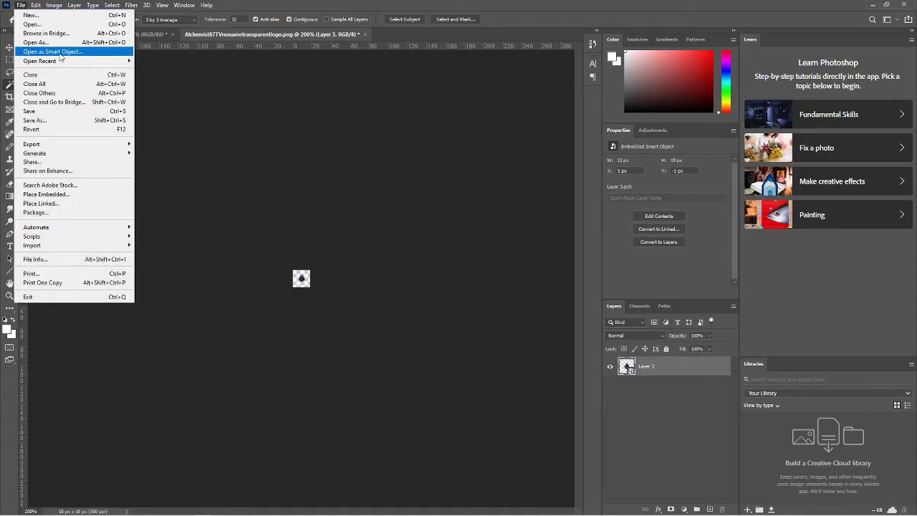
click(36, 120)
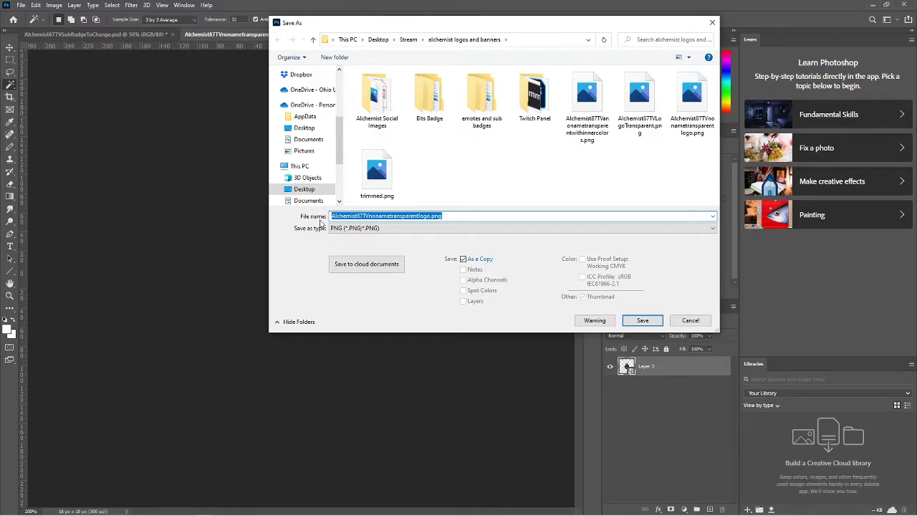
key(BackSpace)
text(subbade base)
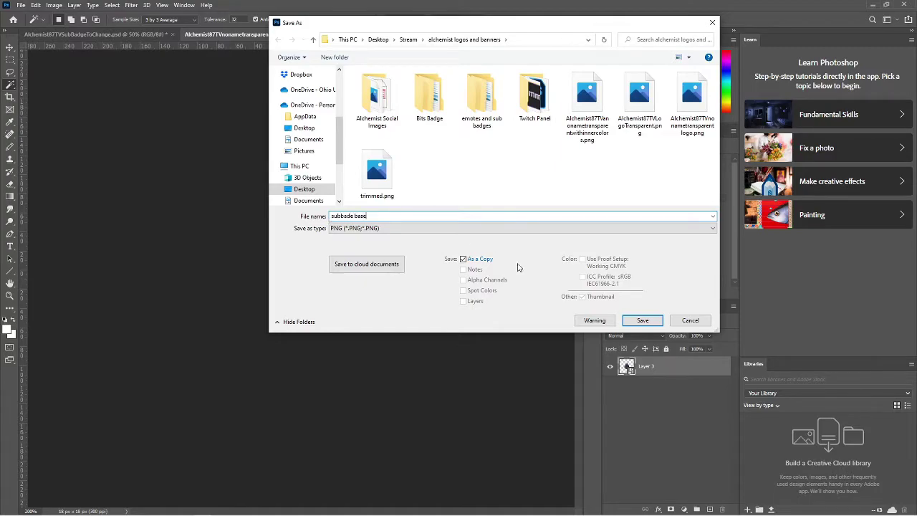
click(689, 320)
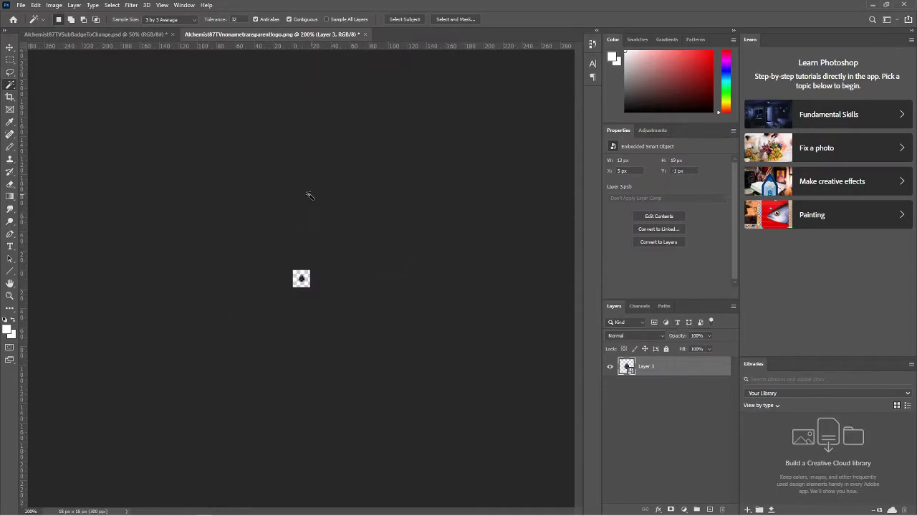
Step: Resize the logo image to 36 × 36 pixels
click(21, 5)
click(54, 5)
click(71, 77)
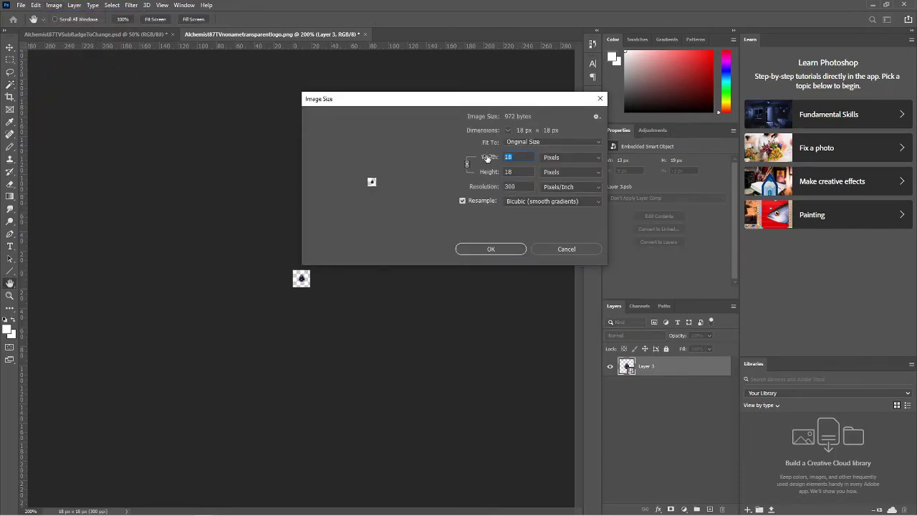
text(36)
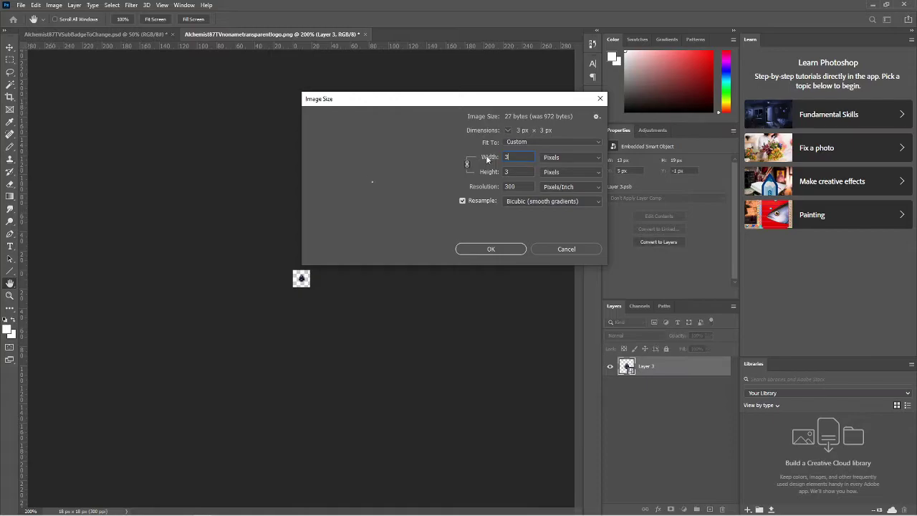
click(498, 249)
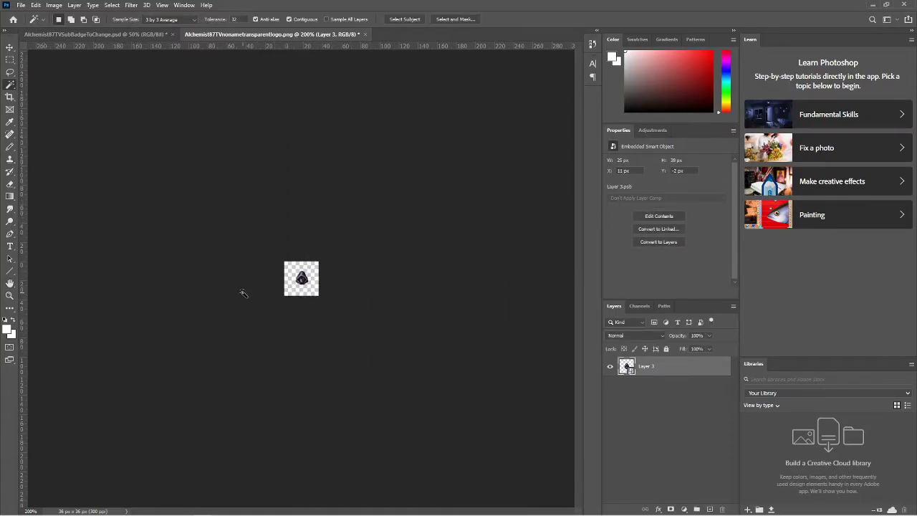
Step: Bring up Save As for the logo and cancel it without saving
click(21, 5)
click(56, 120)
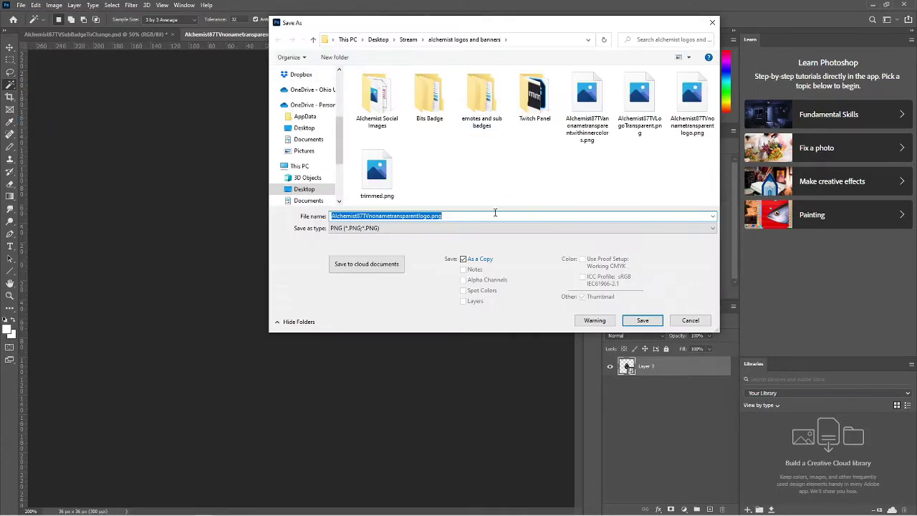
click(713, 25)
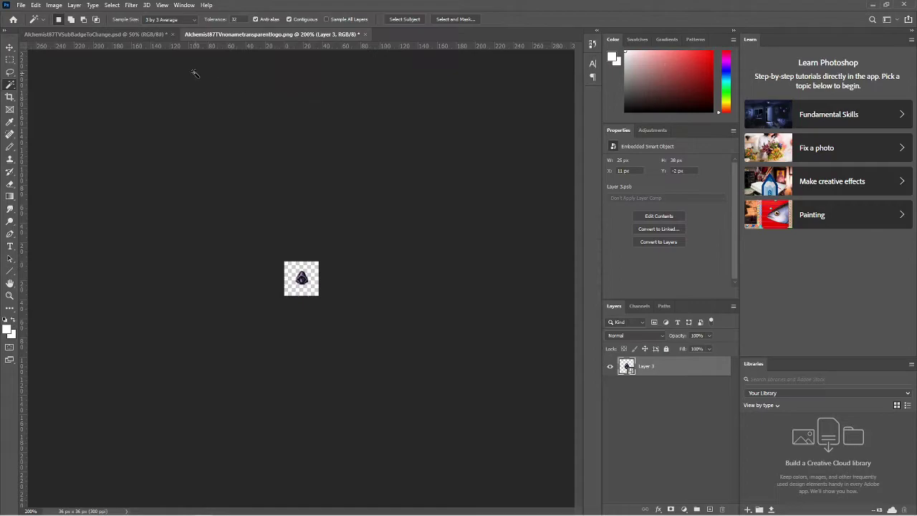
Step: Upscale the logo image to 72 × 72 pixels with constrained proportions
click(53, 5)
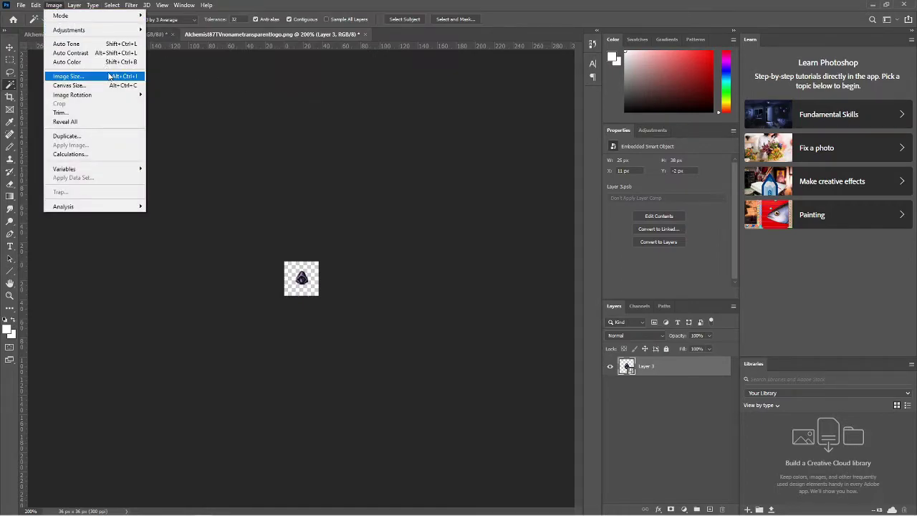
click(107, 76)
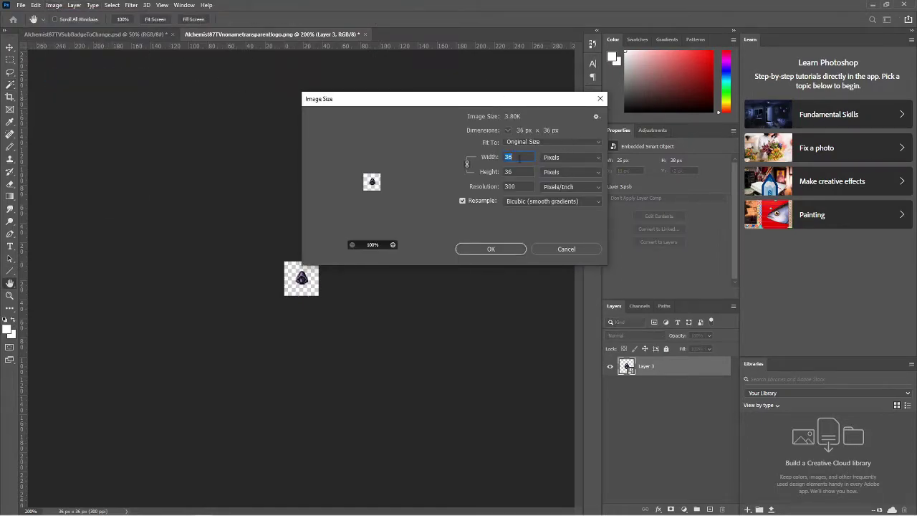
text(64)
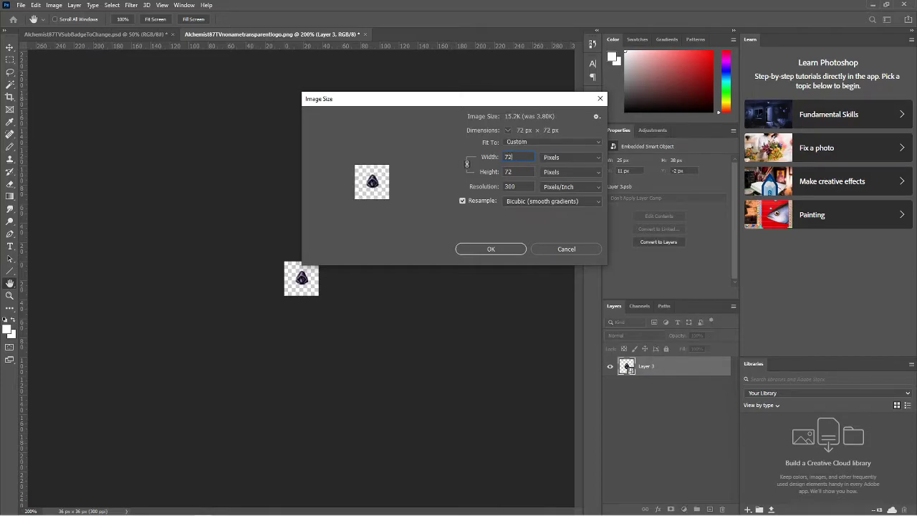
click(490, 248)
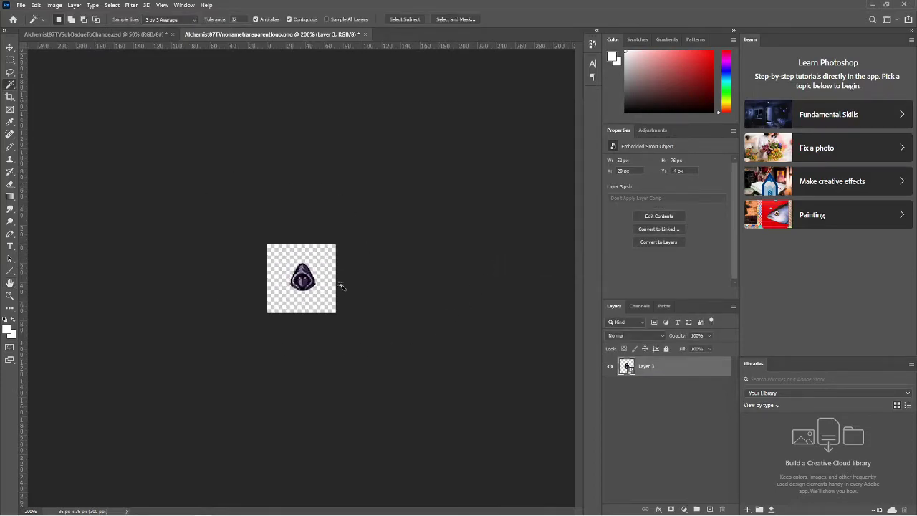
click(21, 5)
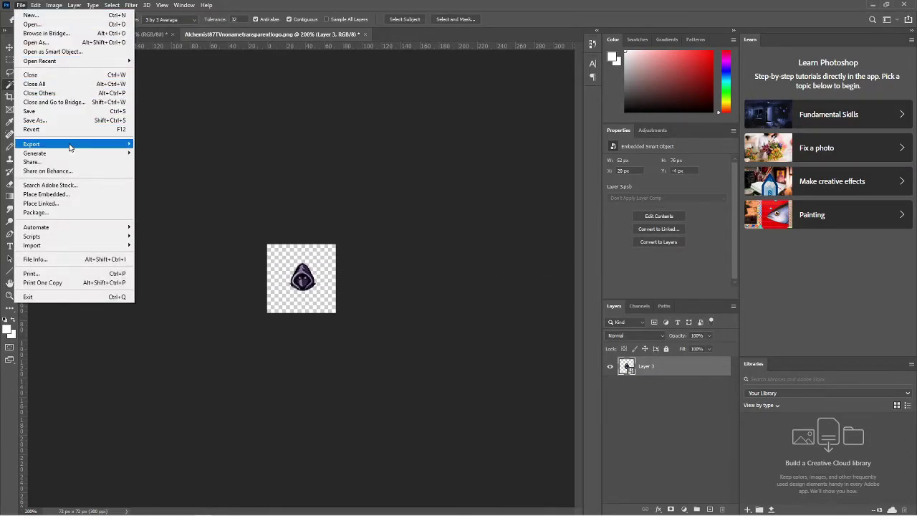
click(345, 149)
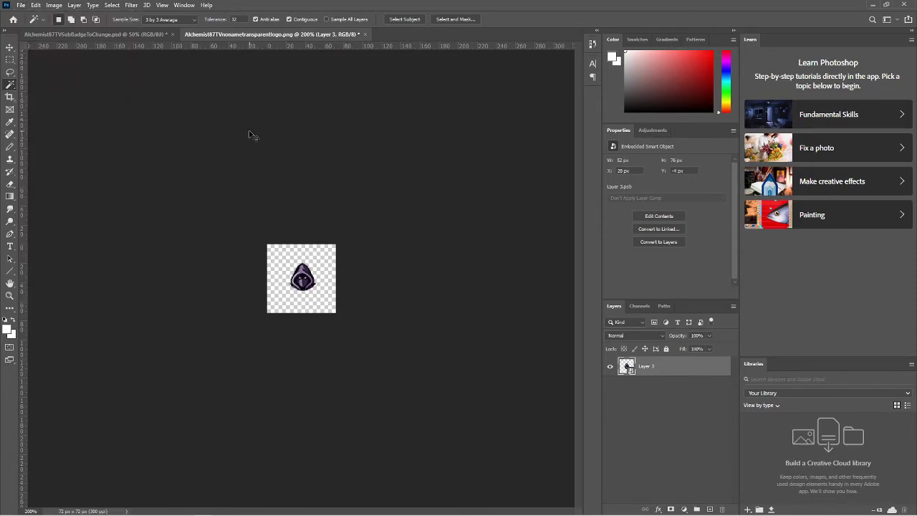
Step: Undo back to the full-size hooded-figure artwork
key(ctrl+z)
key(ctrl+z)
key(ctrl+z)
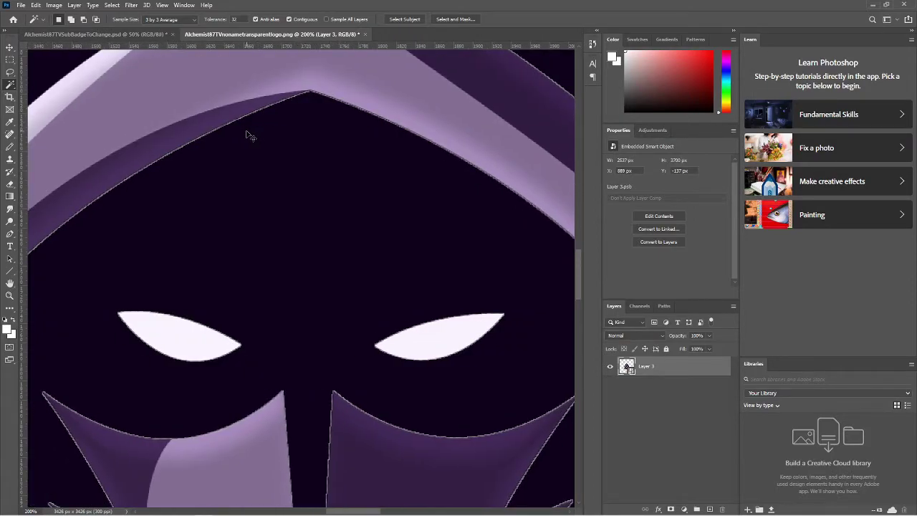
key(ctrl+minus)
key(ctrl+minus)
key(ctrl+minus)
key(ctrl+minus)
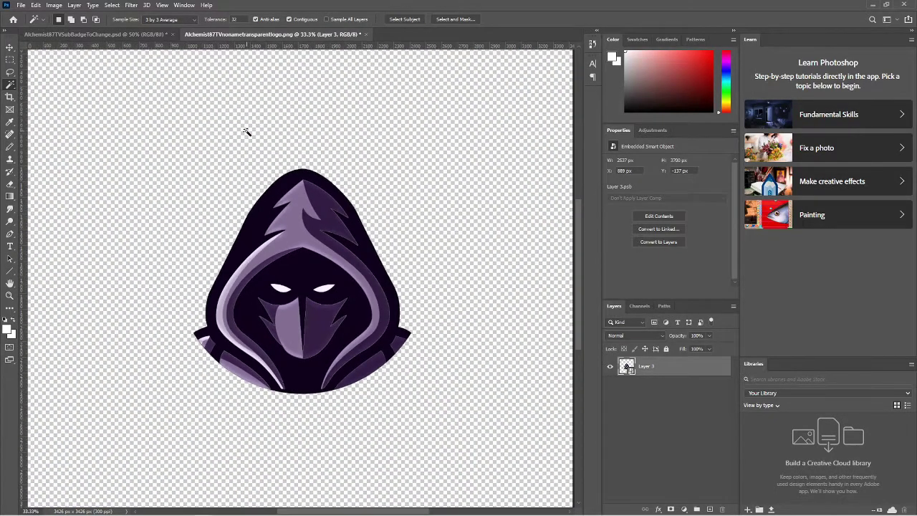
key(ctrl+z)
key(ctrl+z)
key(ctrl+z)
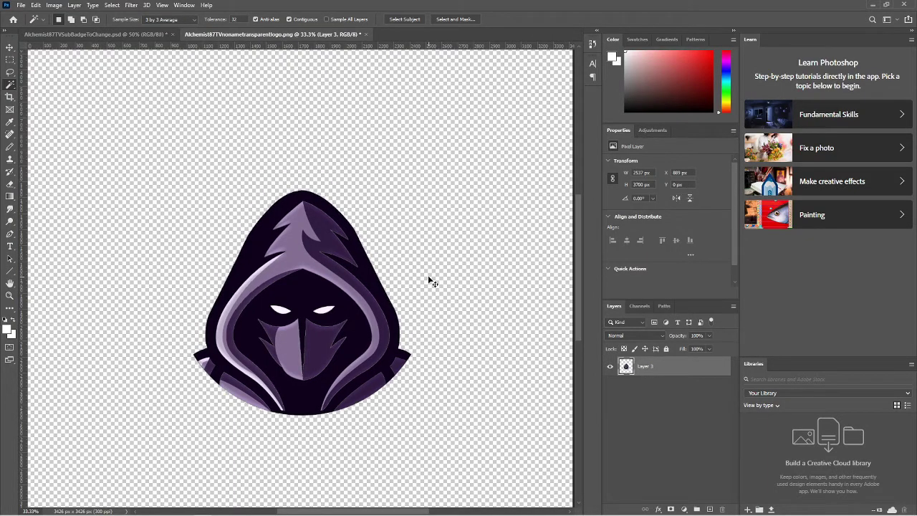
key(ctrl+z)
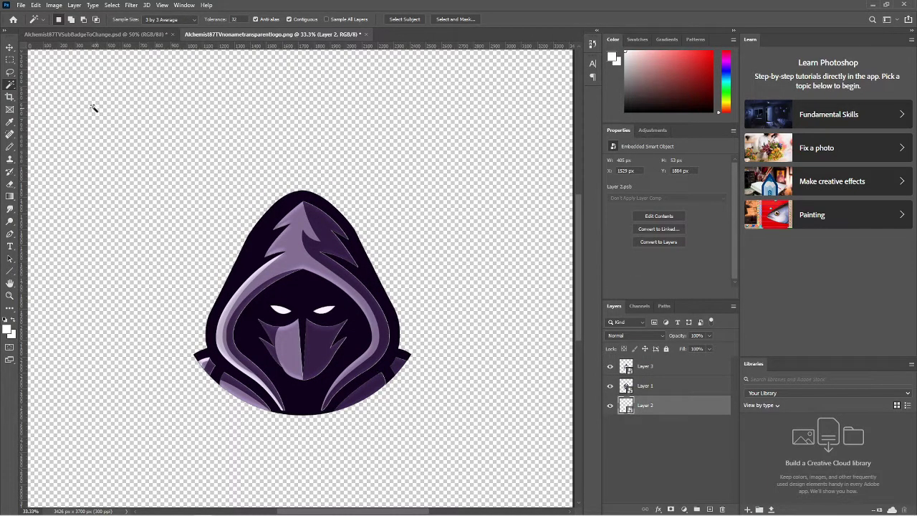
Step: Set the canvas height to 3426 for a 3426 × 3426 square, accepting the clip
click(53, 5)
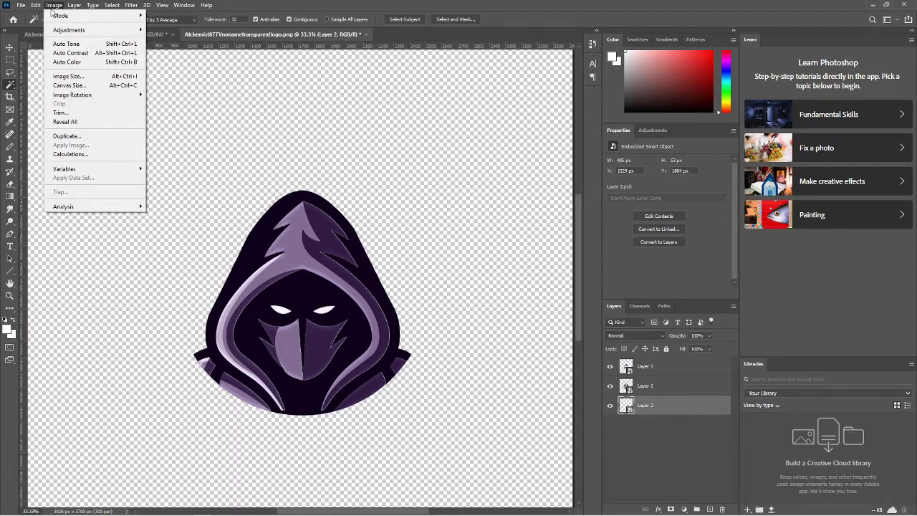
click(69, 86)
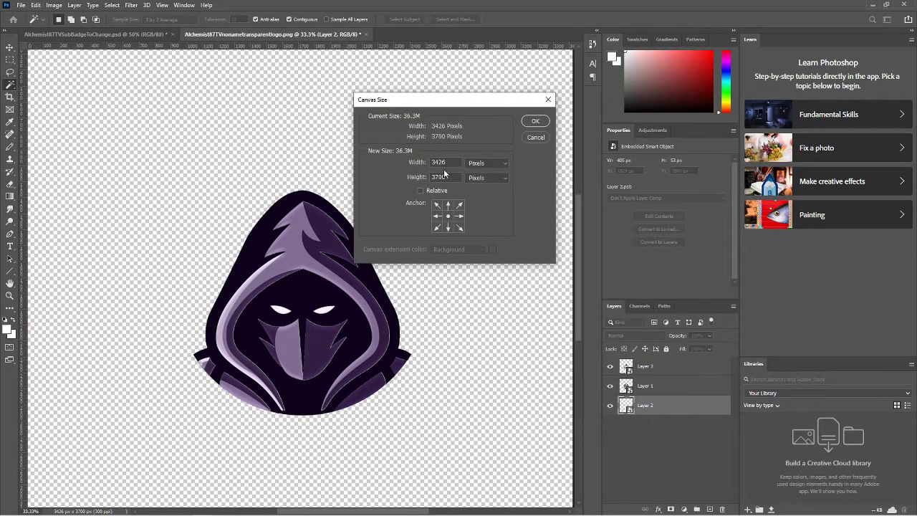
double_click(443, 177)
text(3426)
click(535, 121)
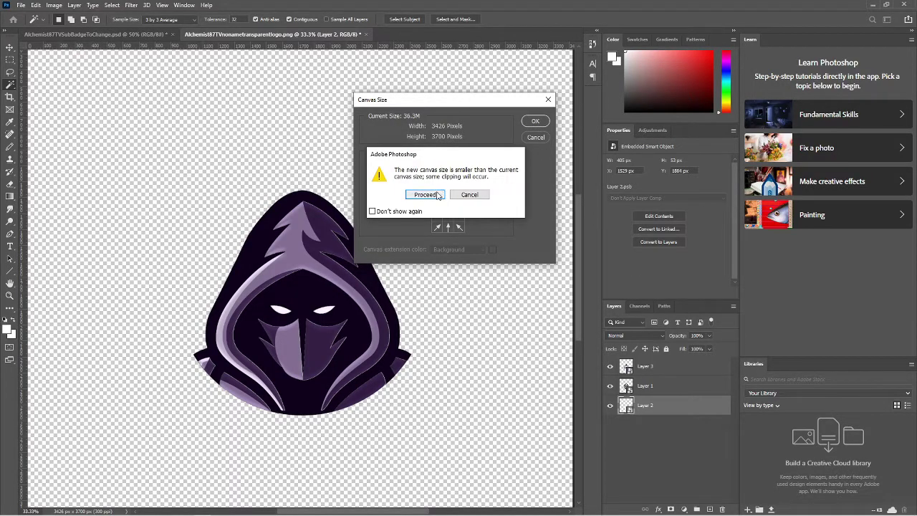
click(430, 193)
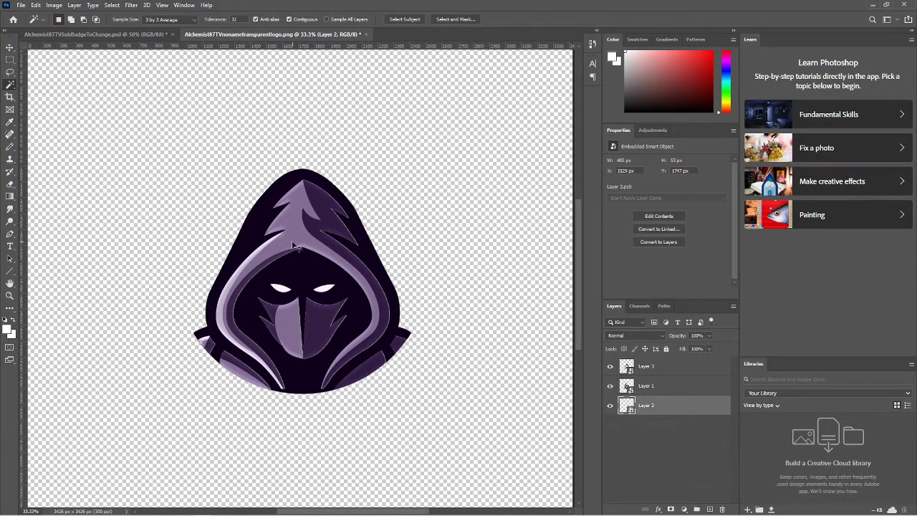
key(ctrl+minus)
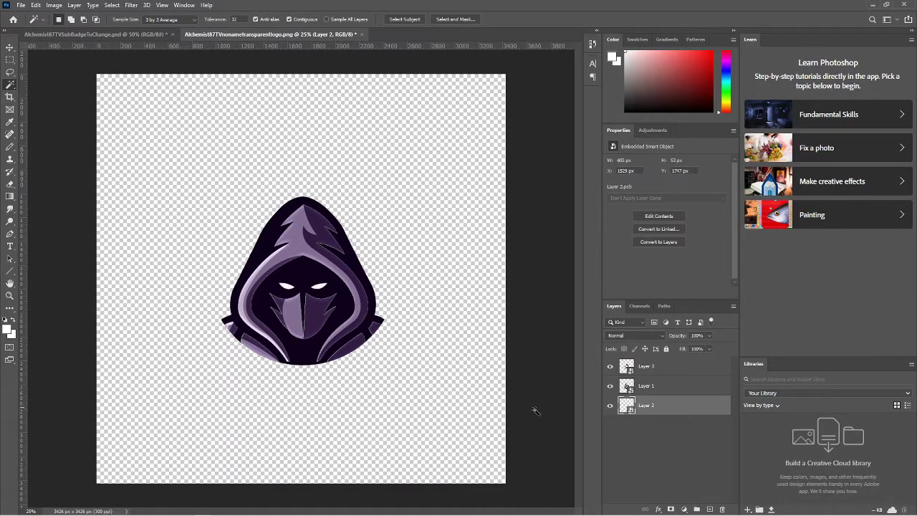
Step: Check the Layer Style dialogs of Layer 3 and Layer 1 without changing anything
click(665, 372)
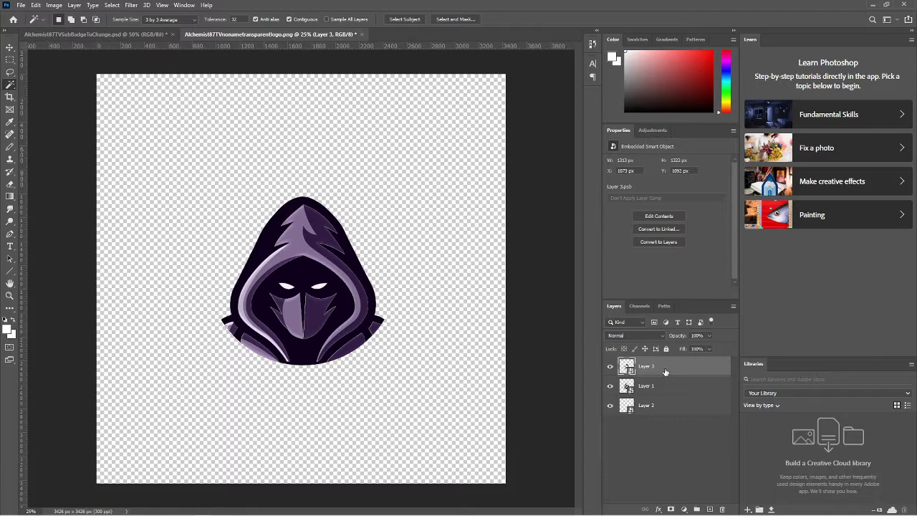
double_click(665, 372)
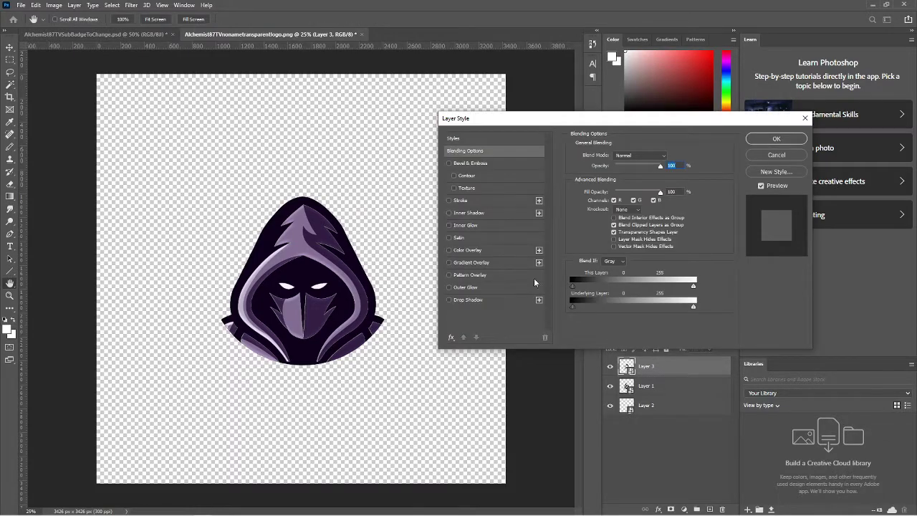
click(804, 117)
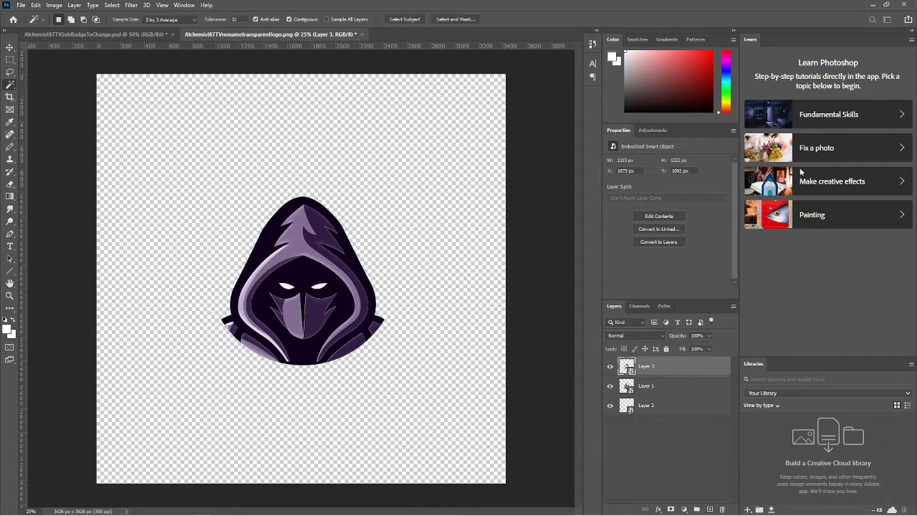
click(676, 394)
double_click(676, 394)
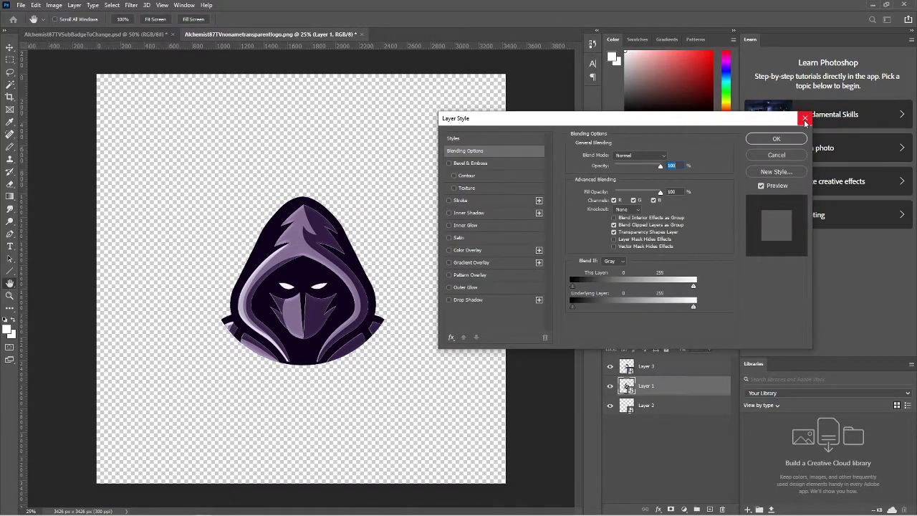
click(804, 117)
Step: Enable Bevel & Emboss and Satin on Layer 3 and apply the layer style
click(658, 368)
double_click(657, 368)
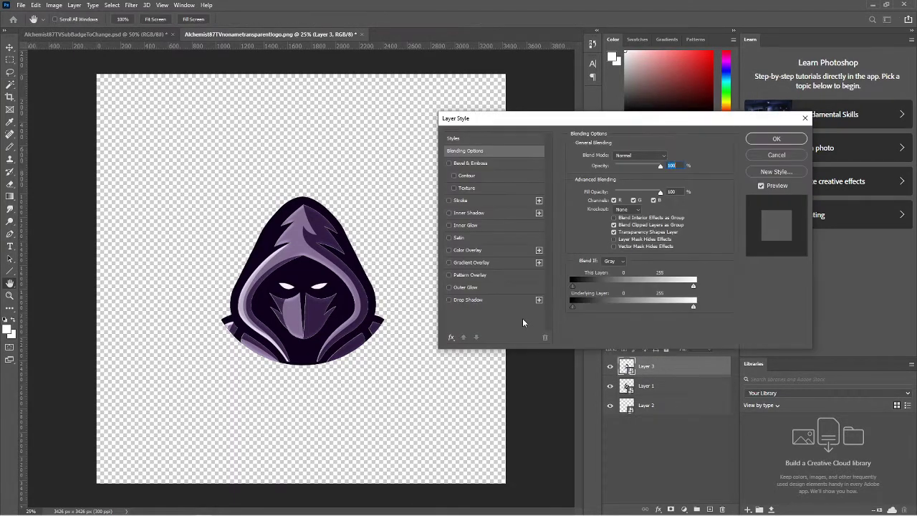
click(449, 238)
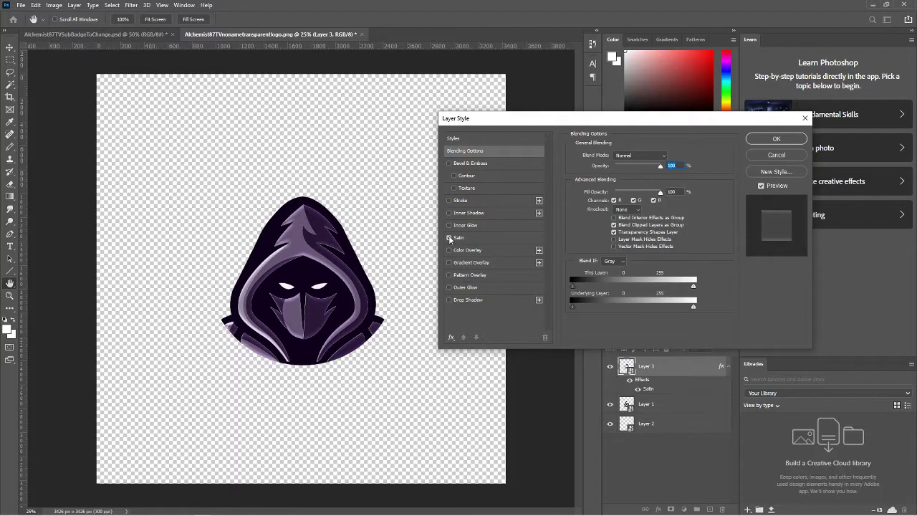
click(450, 238)
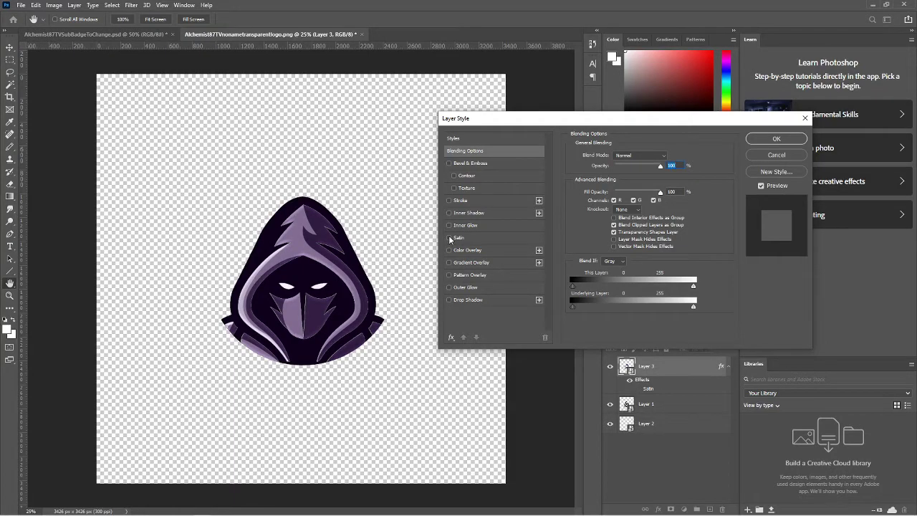
click(450, 238)
click(449, 238)
click(805, 118)
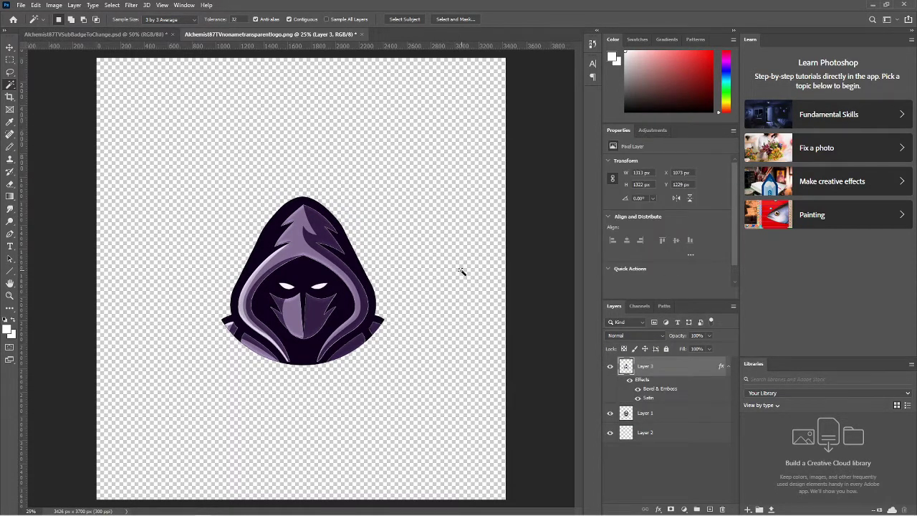
double_click(677, 366)
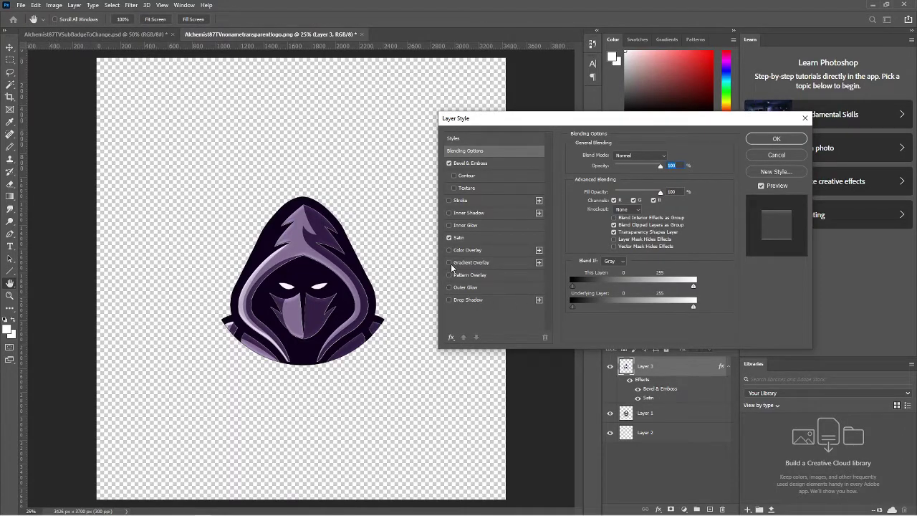
Step: Add a Gradient Overlay to Layer 3 and try gold and orange-gold presets
click(449, 263)
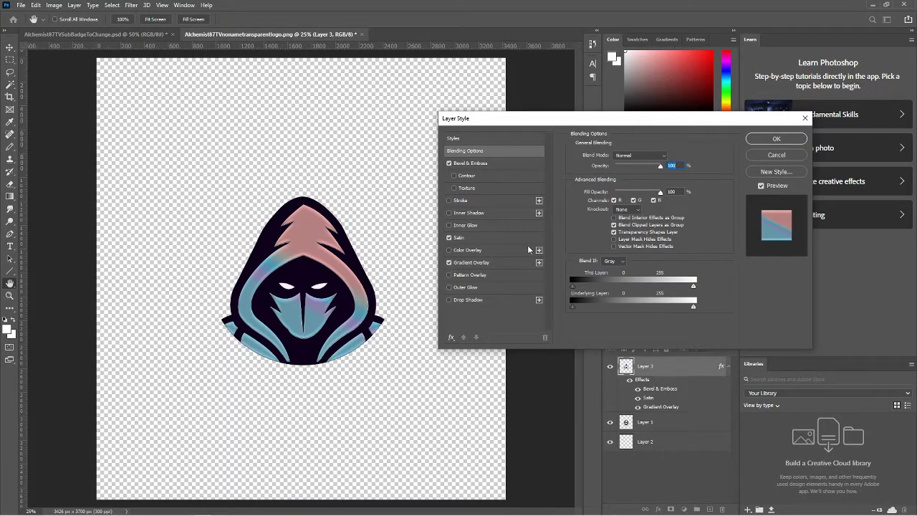
click(505, 263)
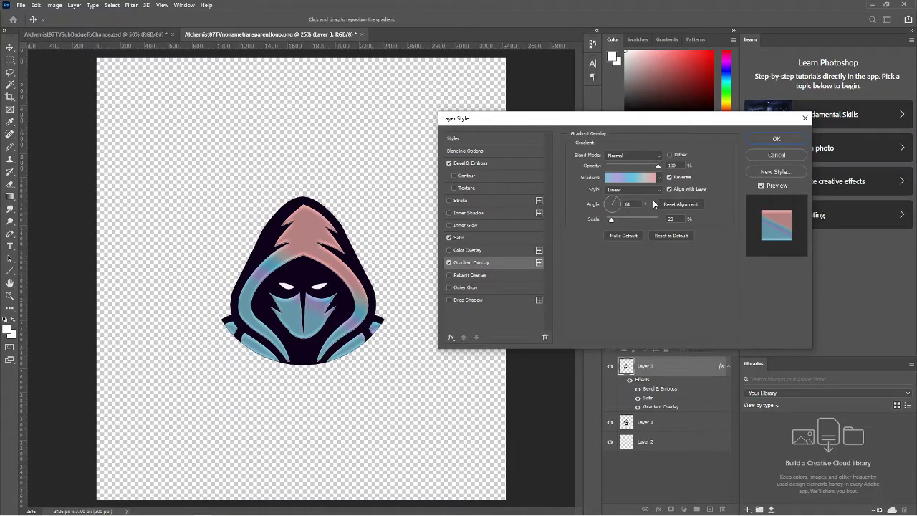
click(659, 177)
scroll(636, 240, down, 5)
scroll(637, 241, down, 6)
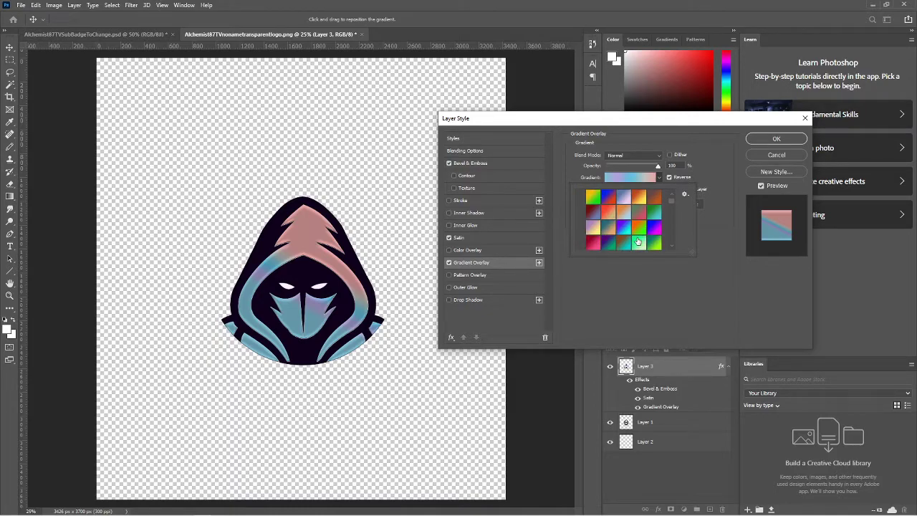
scroll(638, 242, down, 3)
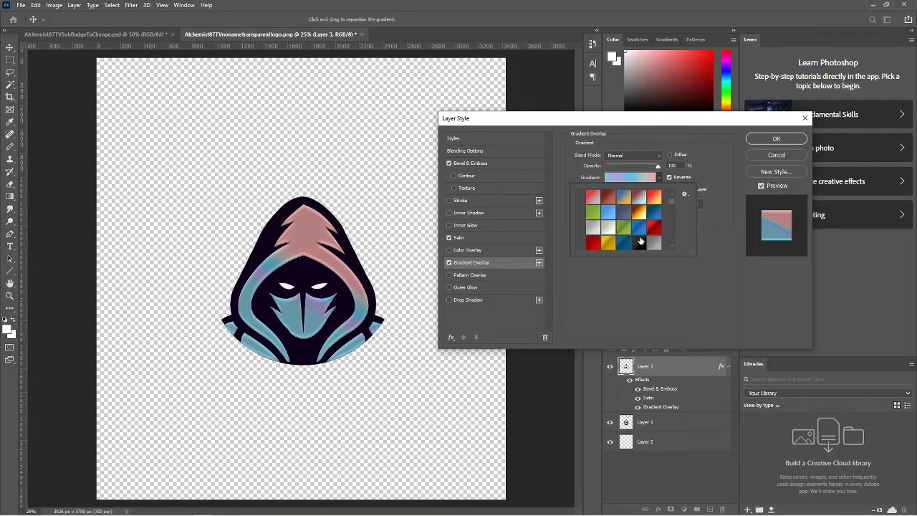
click(638, 214)
scroll(637, 236, down, 1)
scroll(634, 239, down, 2)
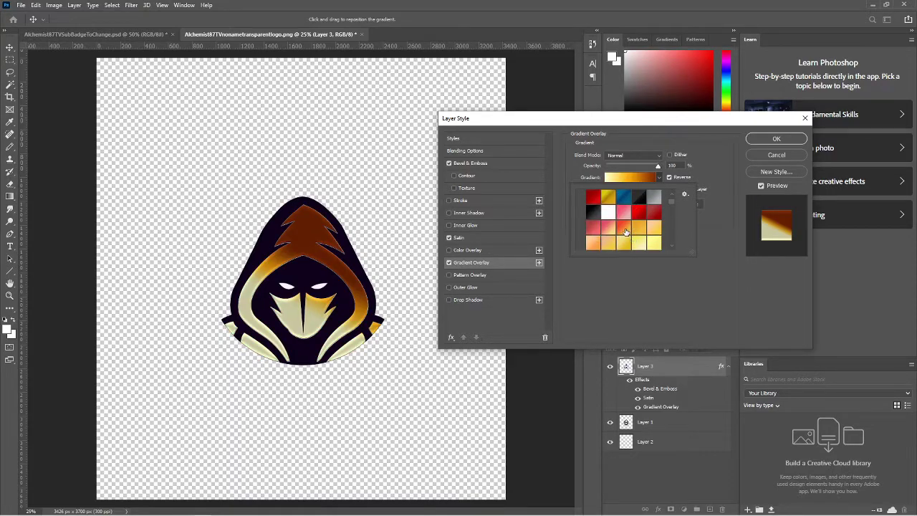
click(641, 226)
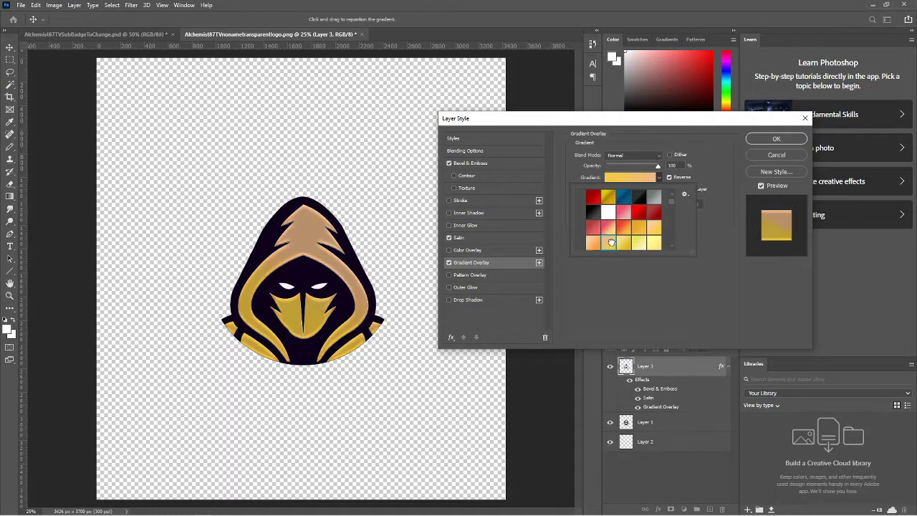
Step: Browse further presets and settle on a warmer orange-to-yellow gradient
scroll(638, 240, down, 1)
scroll(639, 240, down, 6)
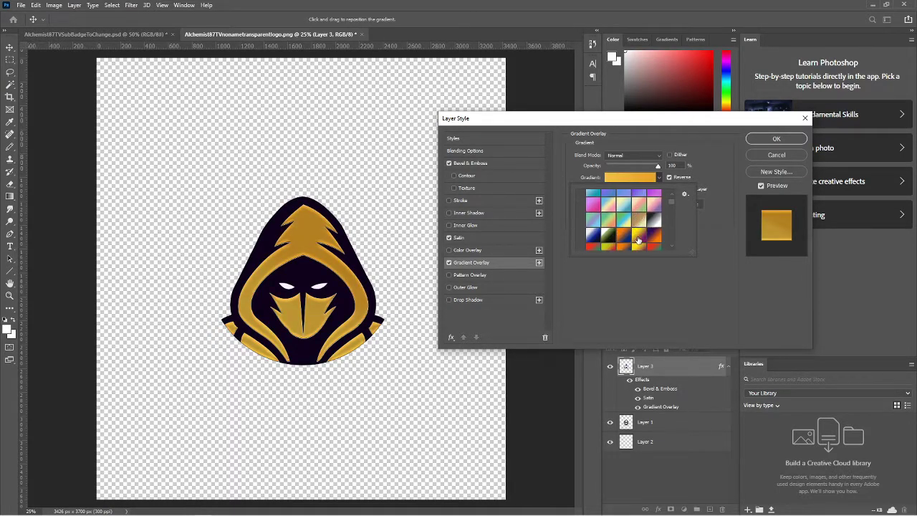
scroll(638, 240, down, 8)
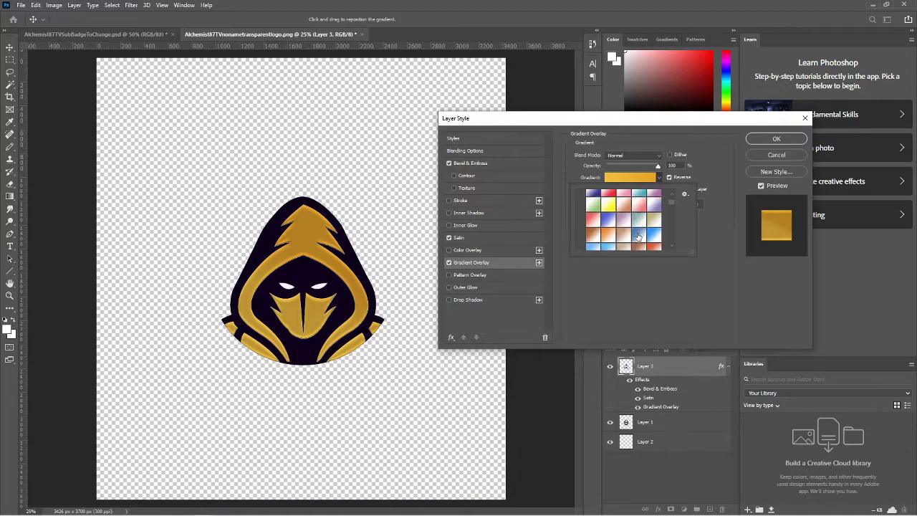
scroll(638, 236, down, 2)
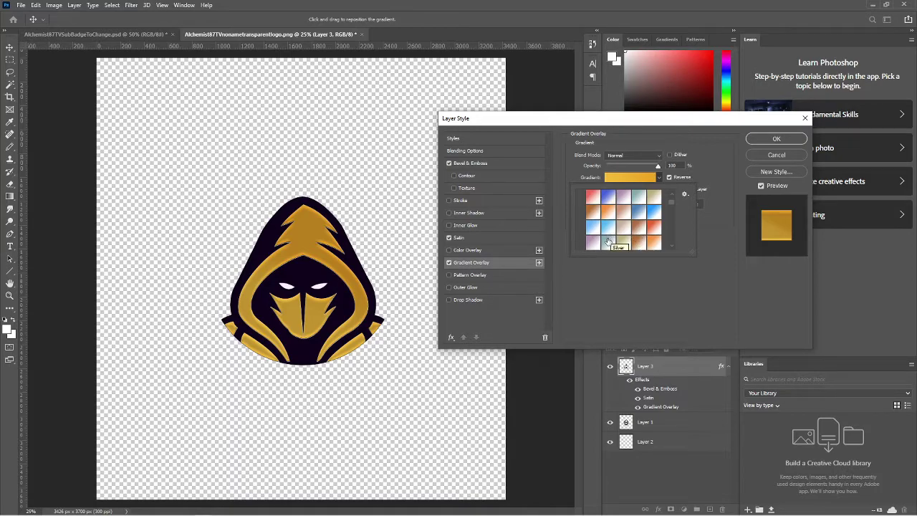
scroll(623, 244, down, 2)
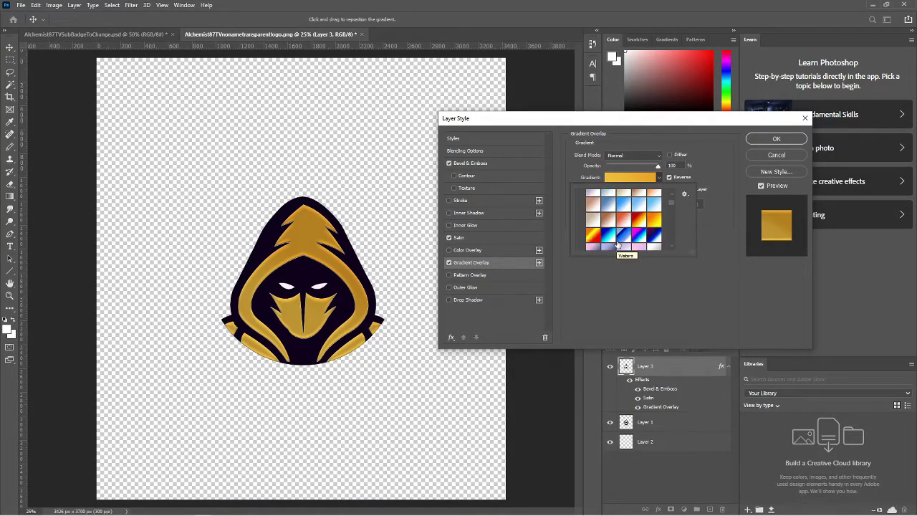
click(654, 222)
scroll(608, 235, up, 2)
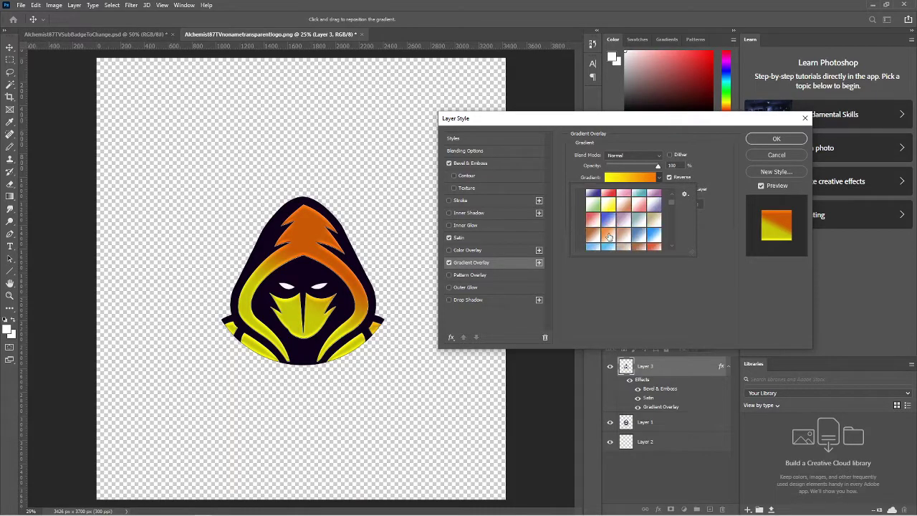
scroll(608, 237, up, 4)
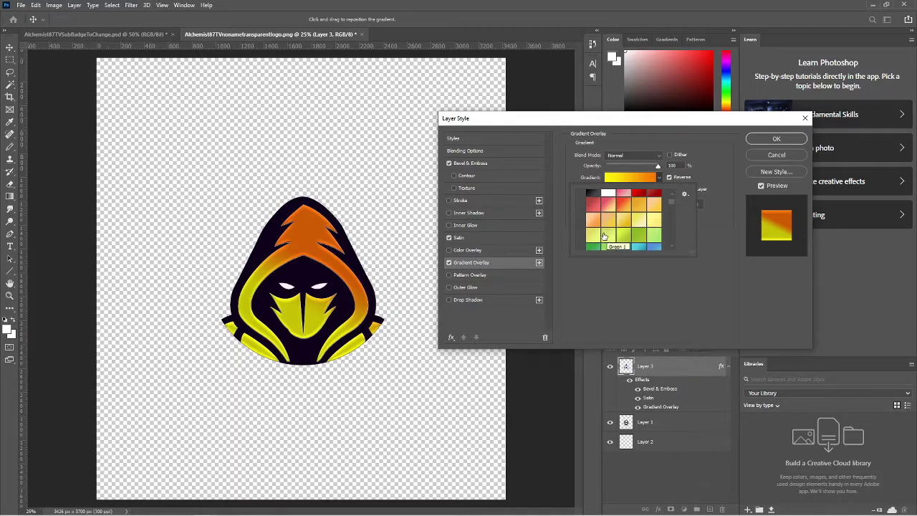
scroll(603, 235, down, 3)
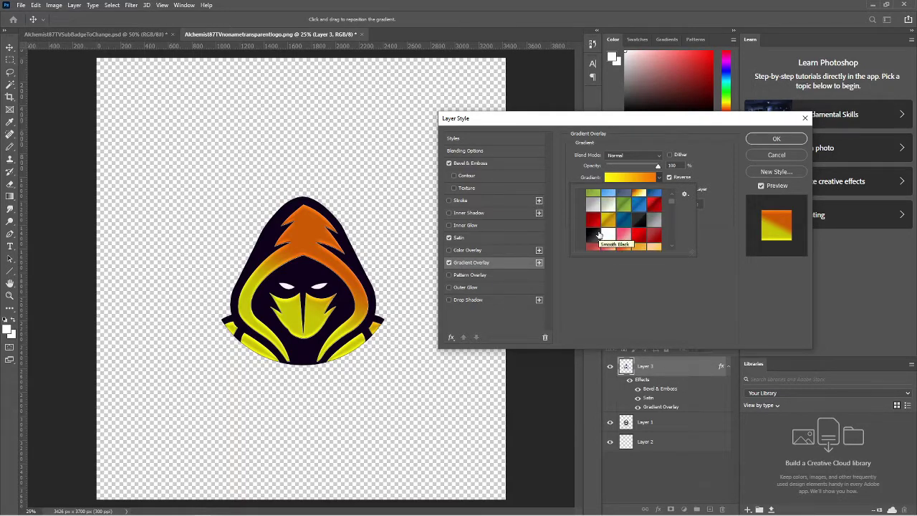
scroll(602, 236, down, 6)
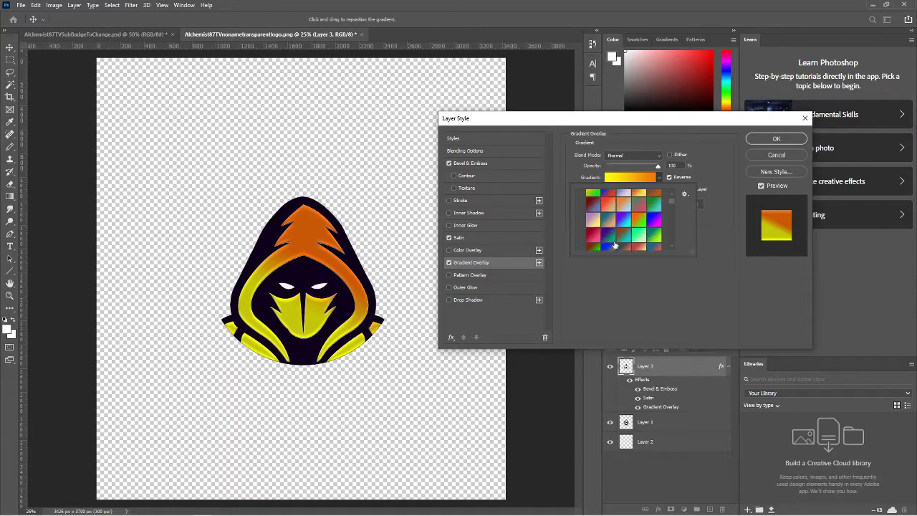
scroll(613, 245, up, 3)
click(635, 220)
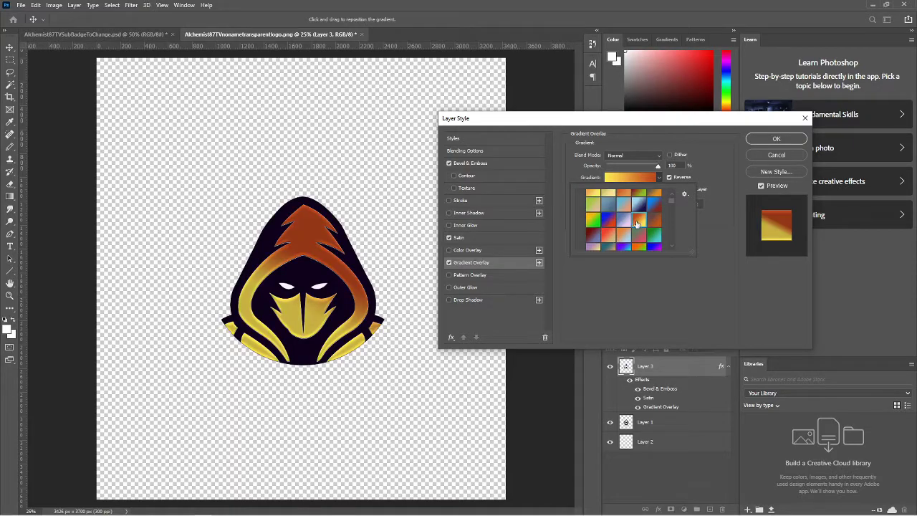
scroll(637, 224, down, 4)
click(594, 245)
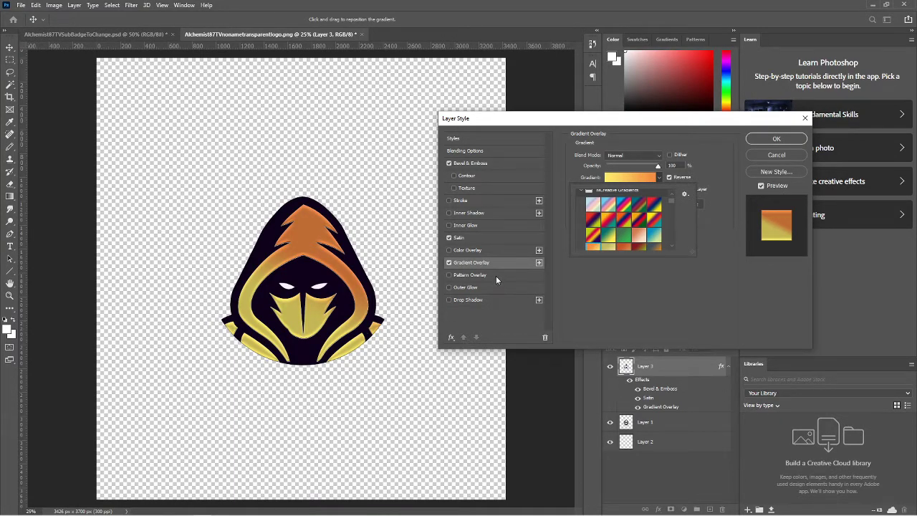
Step: Review the gradient in the editor, then confirm the Gradient Overlay layer style
click(652, 284)
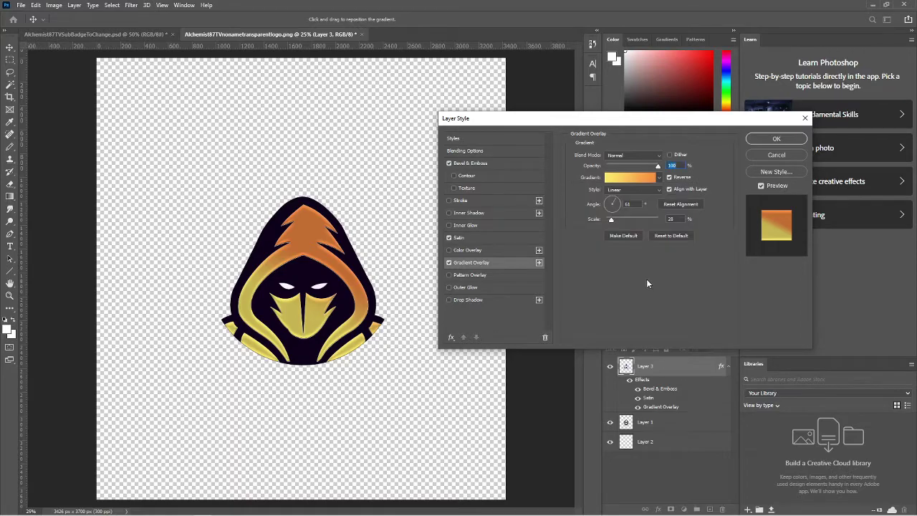
click(653, 178)
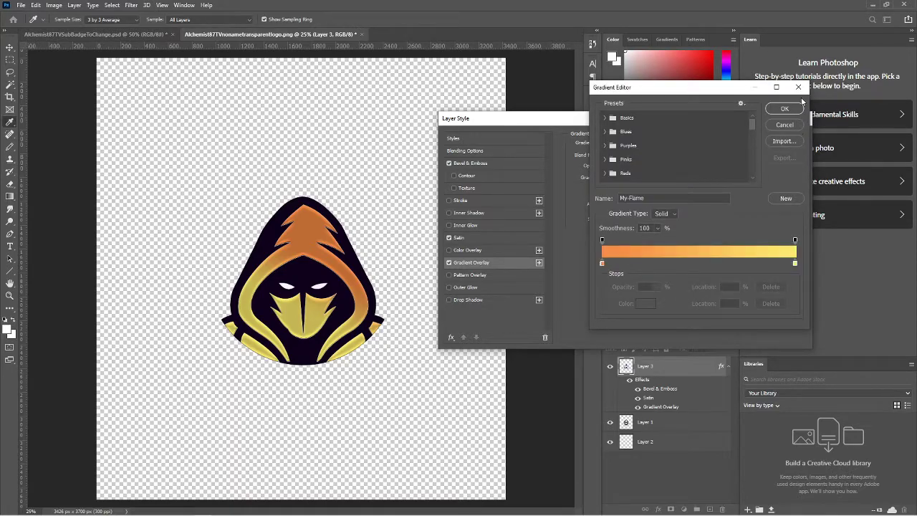
click(798, 86)
click(660, 178)
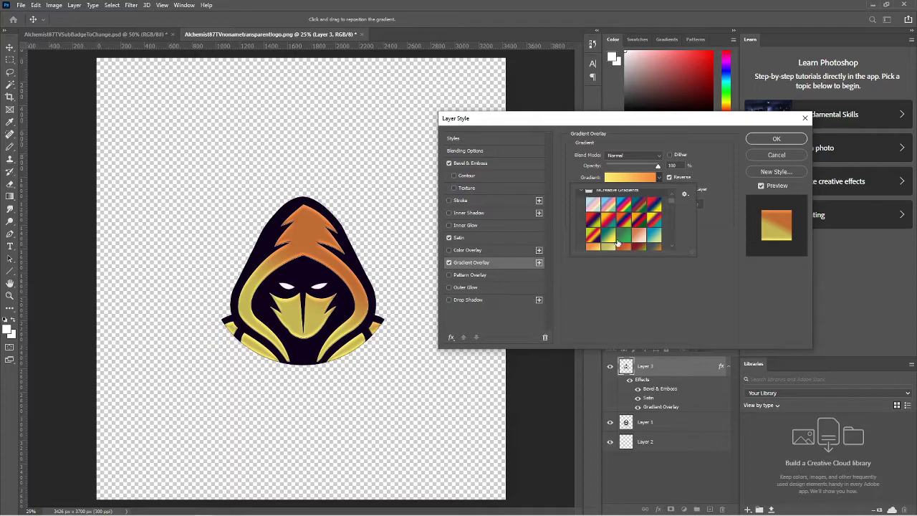
scroll(618, 244, down, 6)
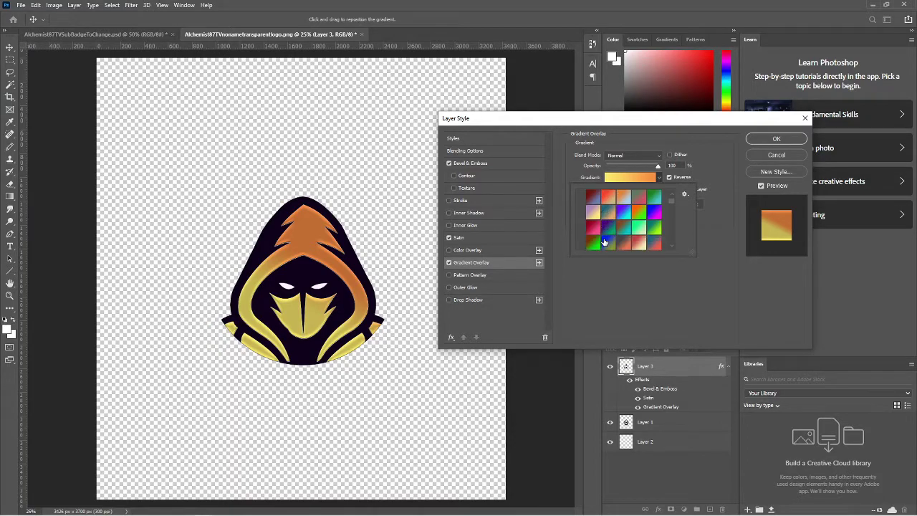
scroll(605, 241, down, 8)
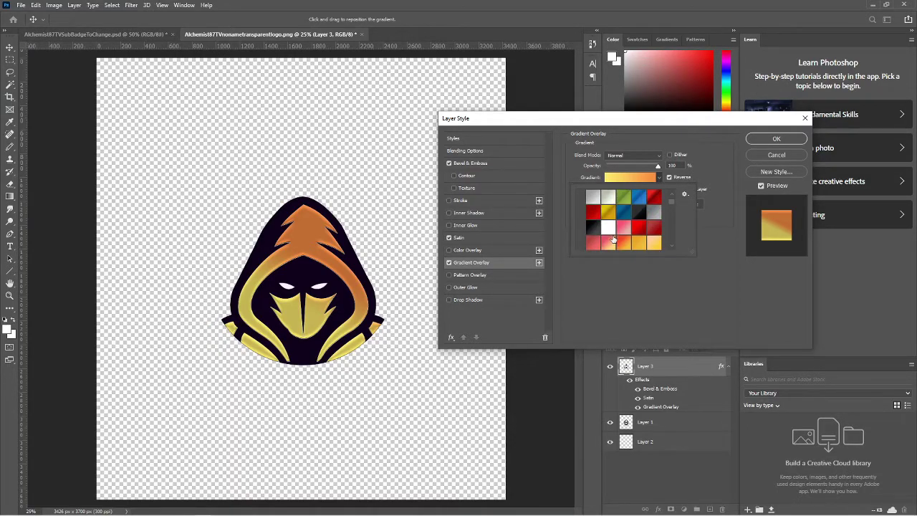
click(658, 274)
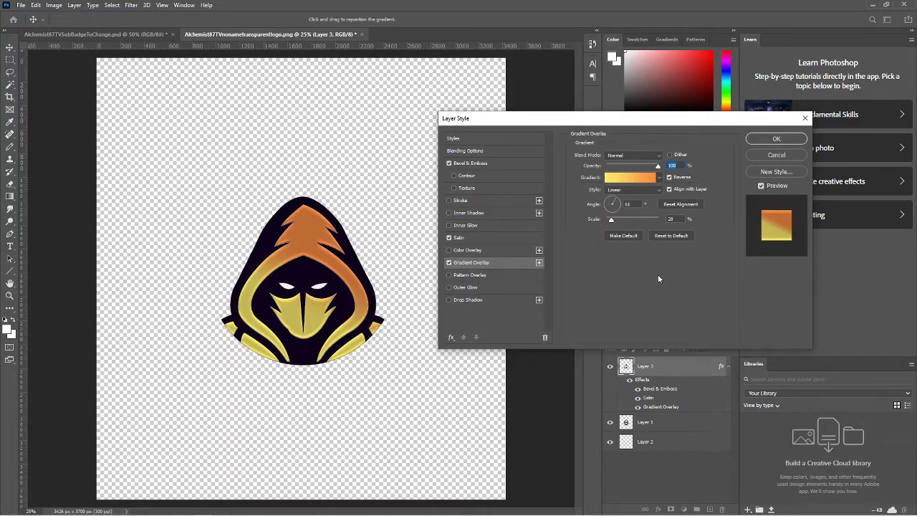
click(773, 140)
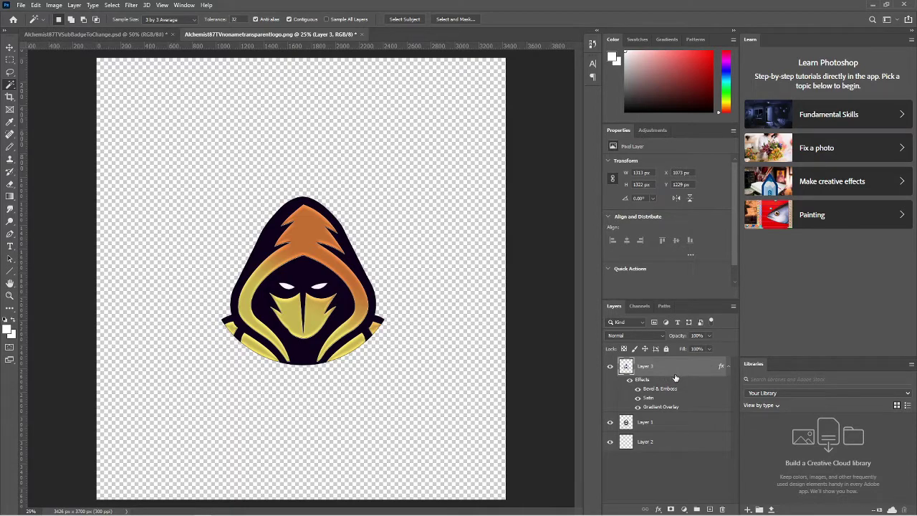
Step: Convert all three logo layers into one embedded smart object, Layer 3
shift+click(670, 440)
right_click(666, 440)
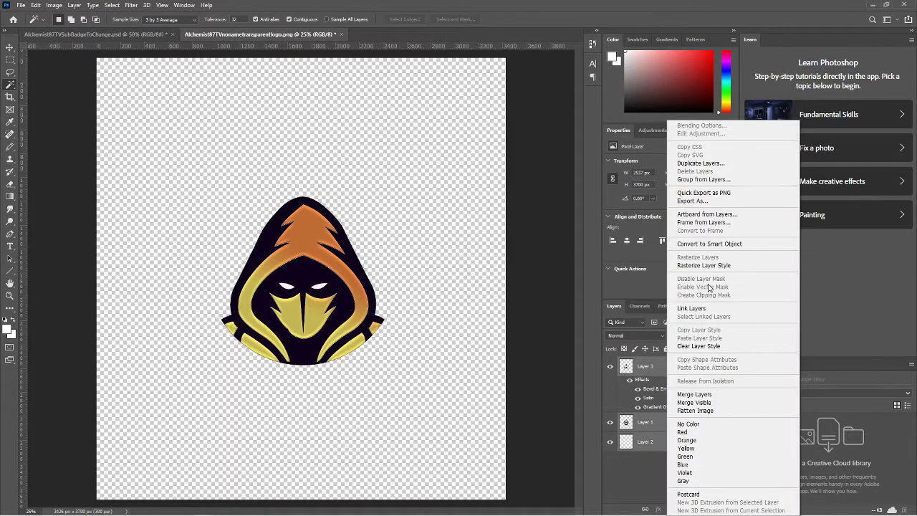
click(713, 245)
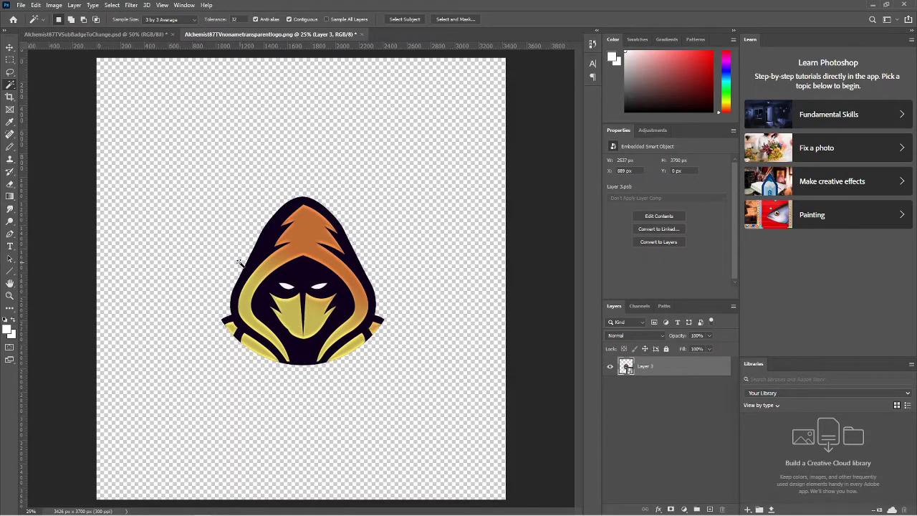
click(36, 5)
click(272, 137)
Step: Open the Image Size settings and cancel them without resizing
click(54, 5)
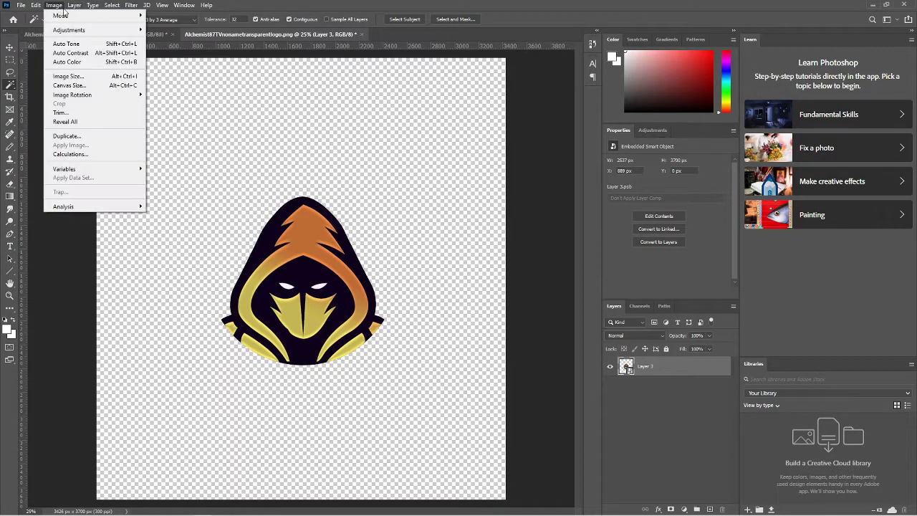
click(68, 76)
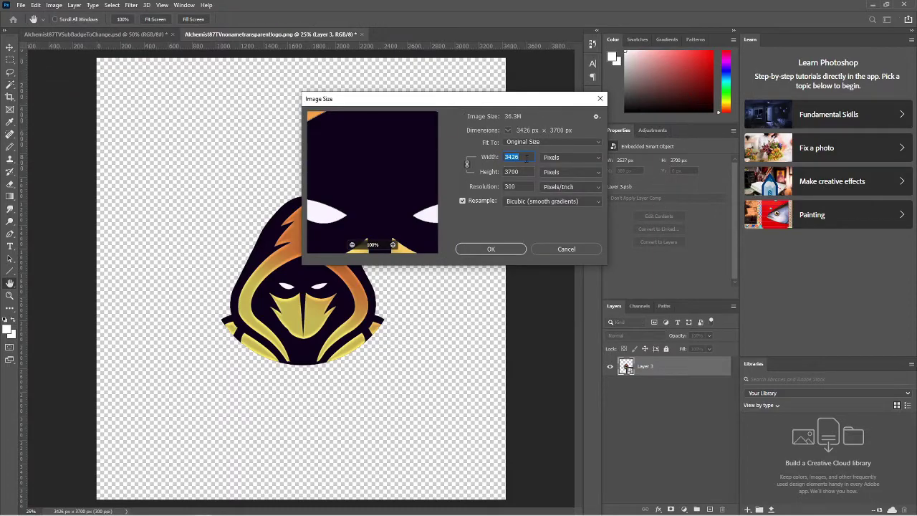
text(18)
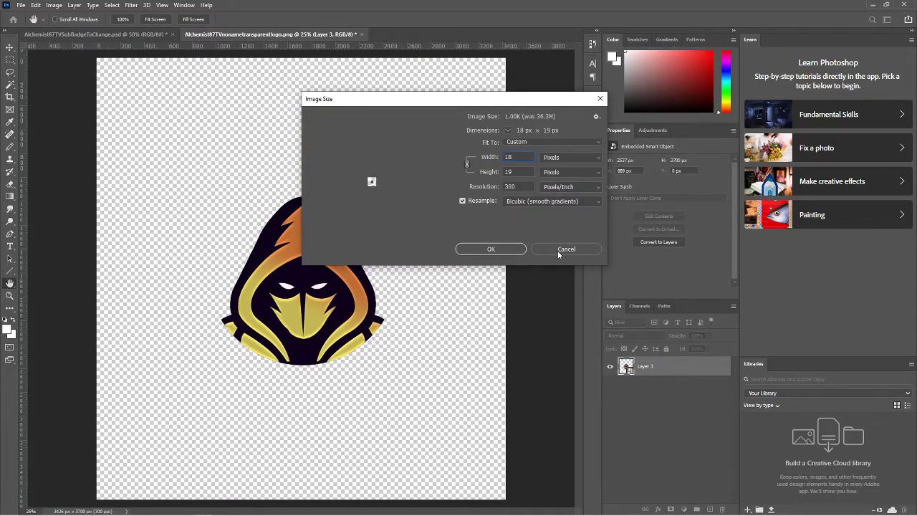
click(600, 98)
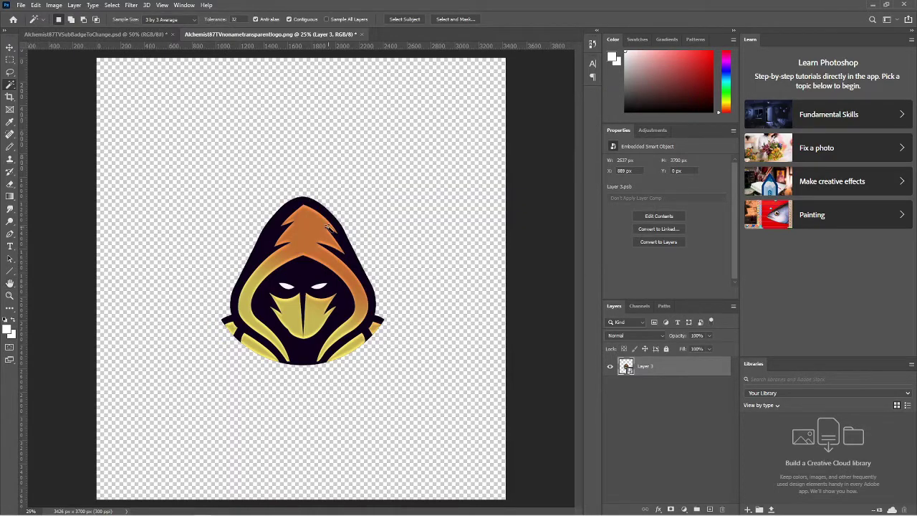
Step: Trim the canvas height from 3700 to 3426 px, accepting the clip
click(56, 5)
click(104, 86)
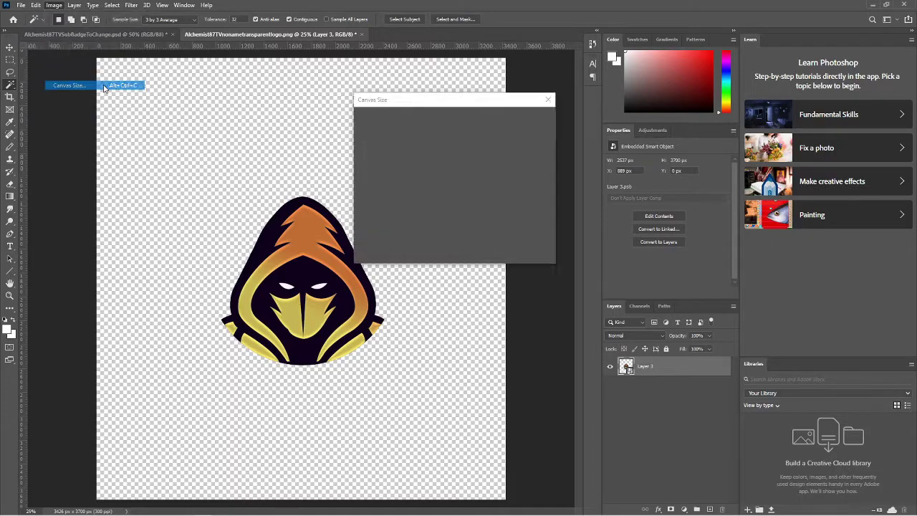
drag(451, 176, 369, 178)
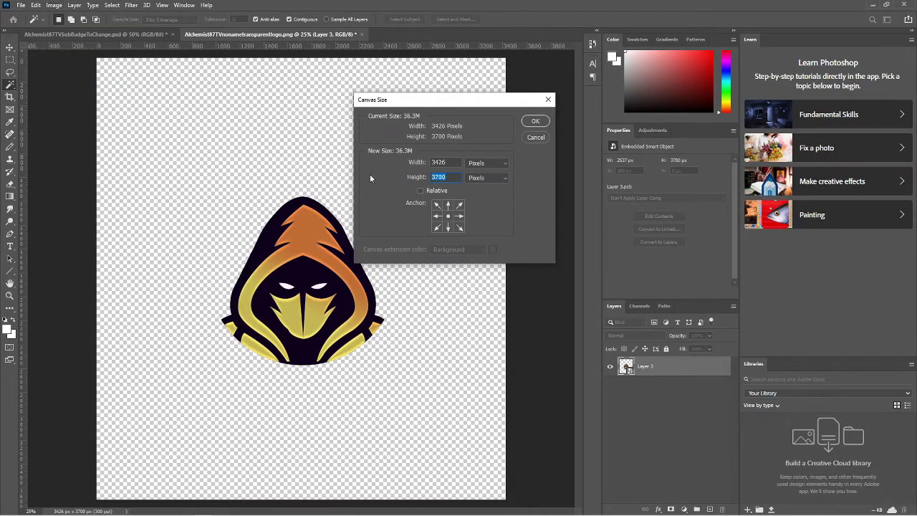
text(3426)
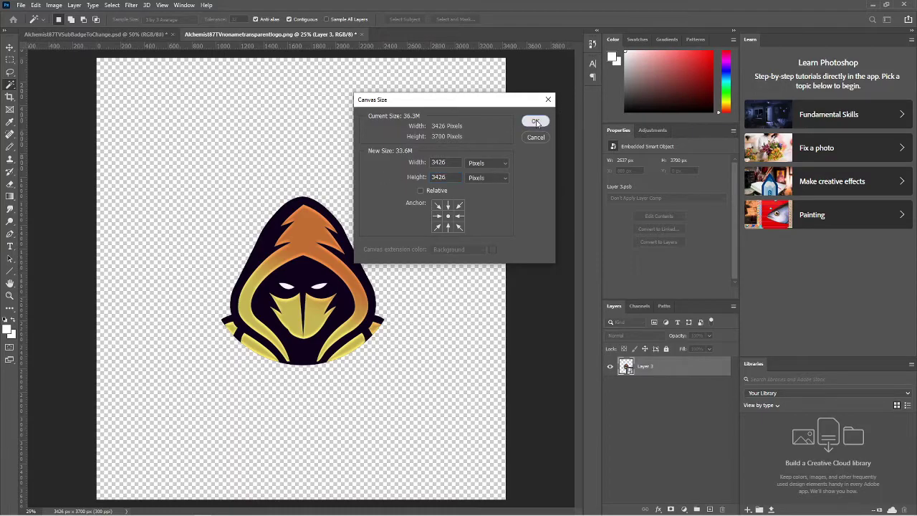
click(535, 121)
click(422, 190)
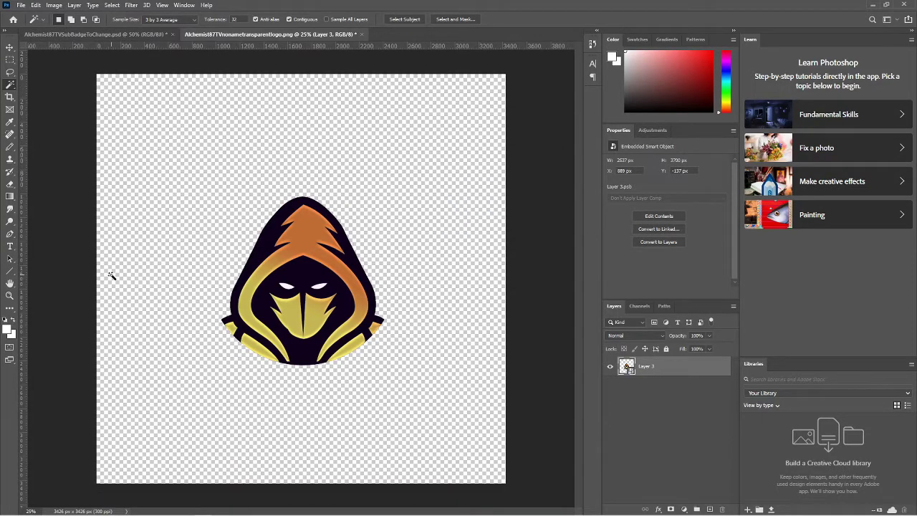
Step: Crop the image tightly around the hooded-figure logo
click(11, 98)
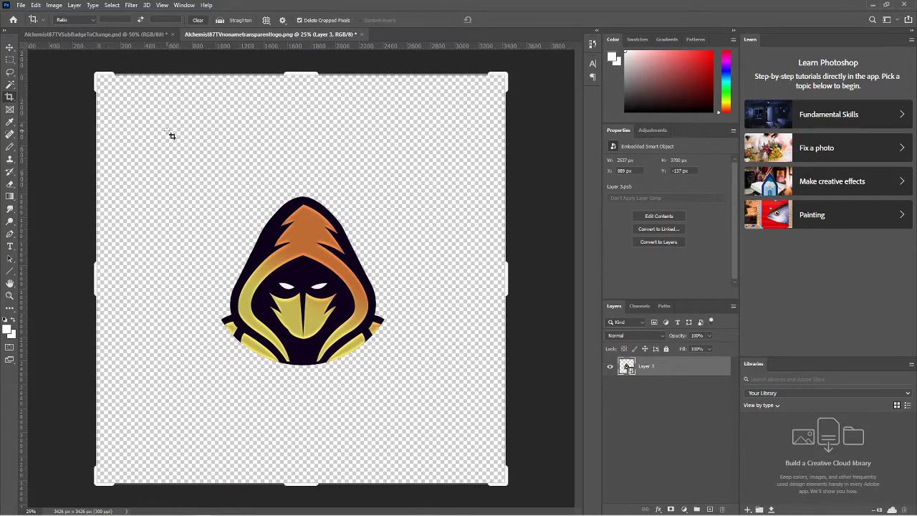
drag(95, 74, 144, 121)
drag(454, 433, 407, 386)
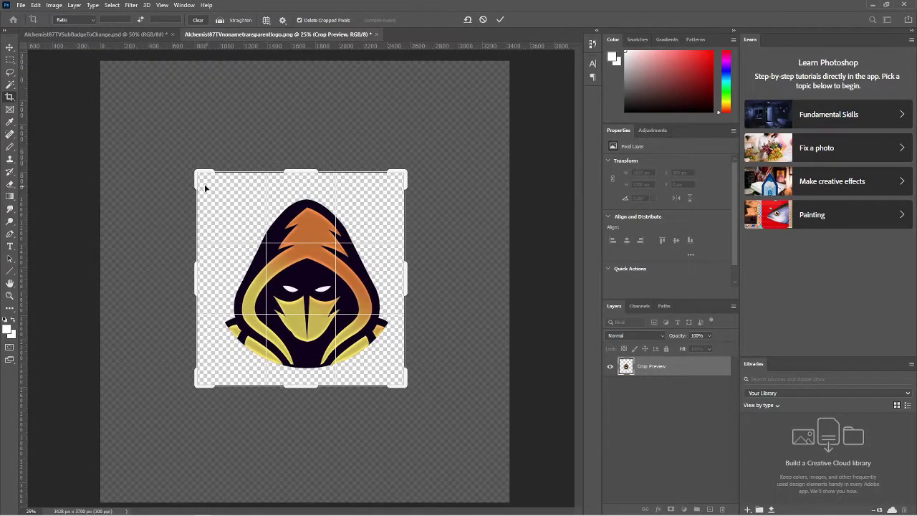
drag(195, 173, 207, 182)
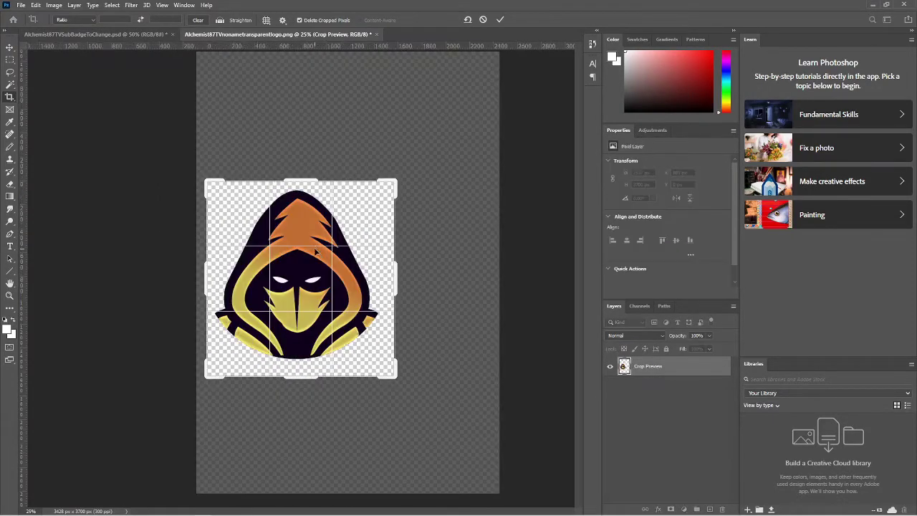
key(Return)
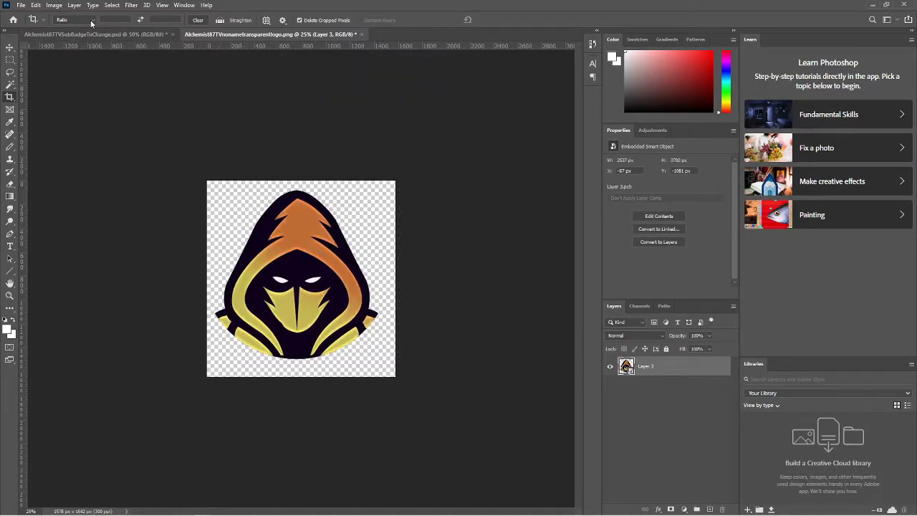
Step: Cancel Image Size and undo to restore the uncropped 3426 × 3700 three-layer logo
click(22, 7)
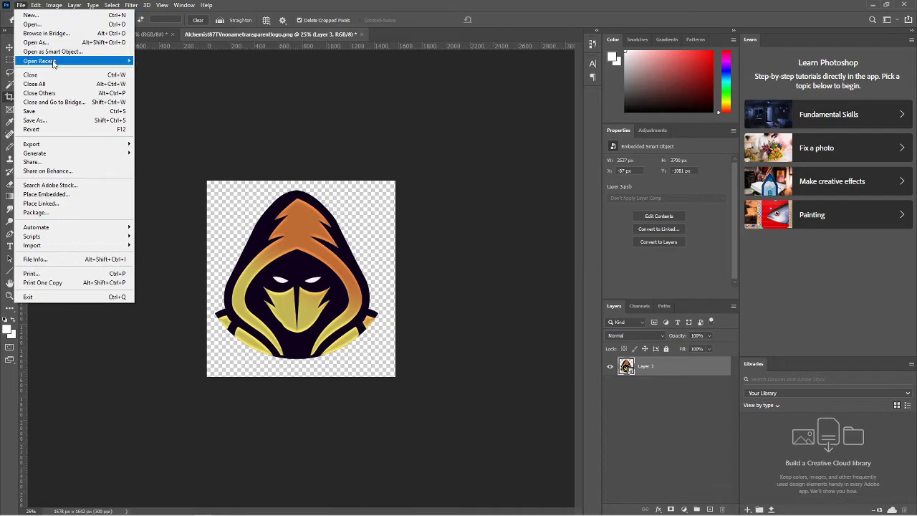
mouse_move(55, 6)
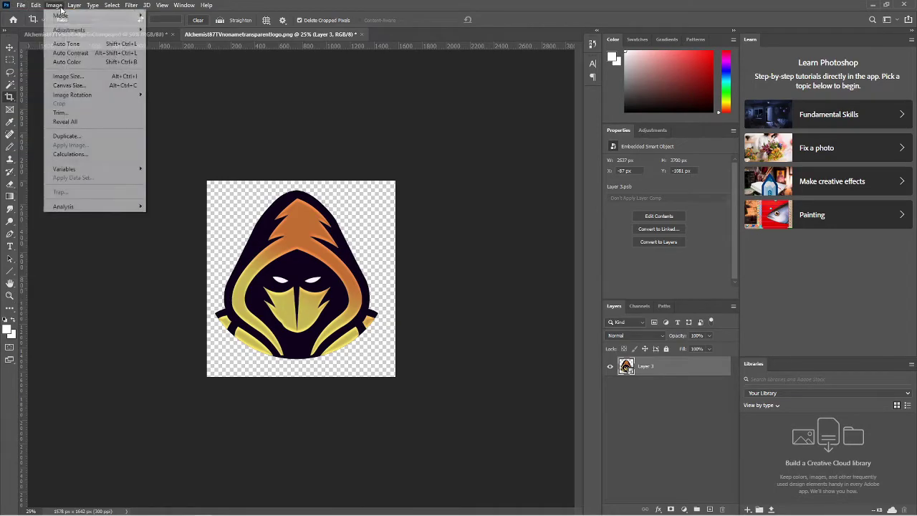
click(85, 76)
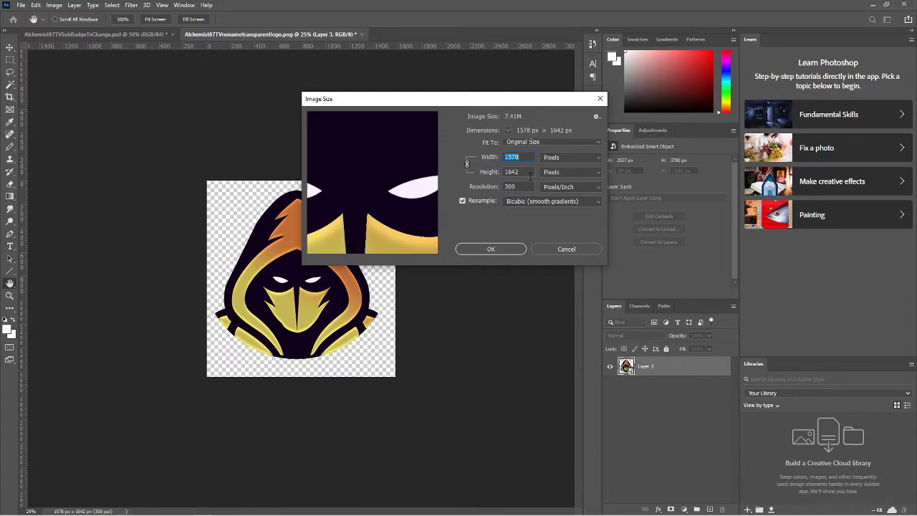
click(563, 251)
key(ctrl+z)
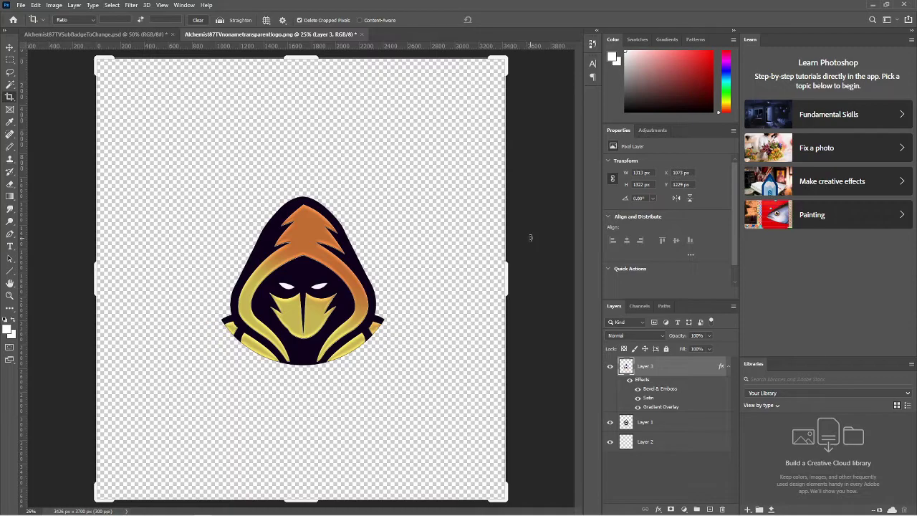
Step: Redo the Convert to Smart Object merge of the logo layers and commit the crop
click(21, 5)
mouse_move(40, 6)
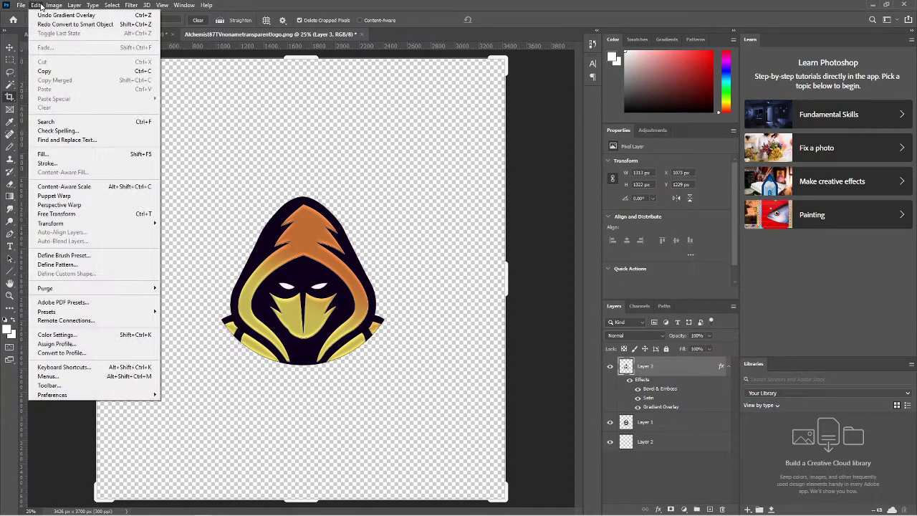
click(46, 24)
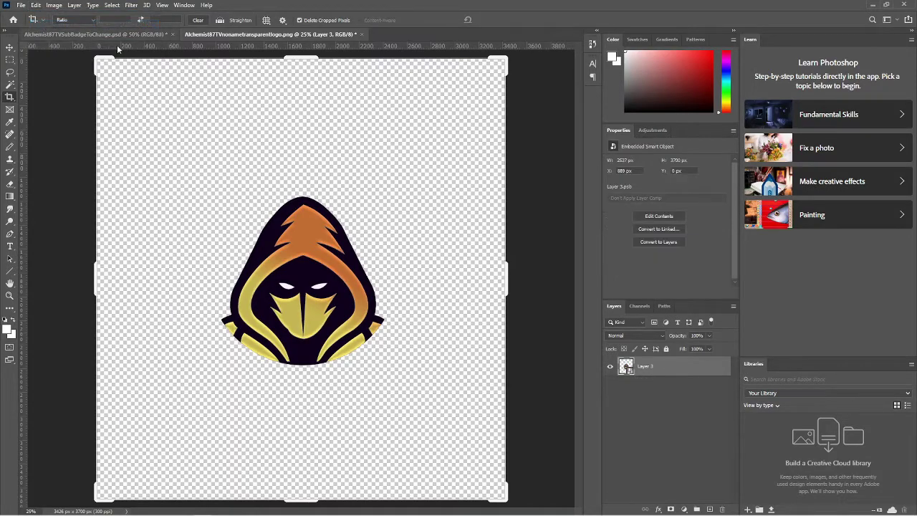
click(494, 183)
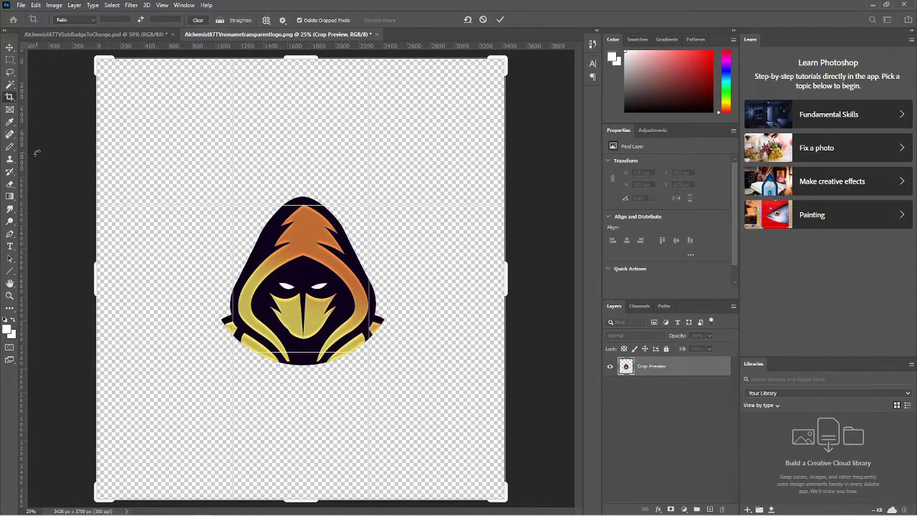
click(9, 47)
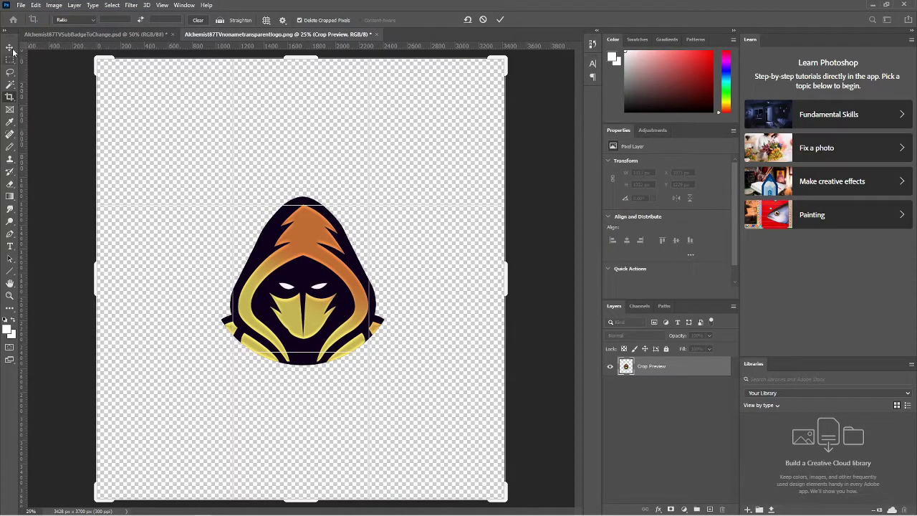
Step: Set the canvas height to 3426 px for a 3426 × 3426 square, accepting the clipping warning
click(54, 6)
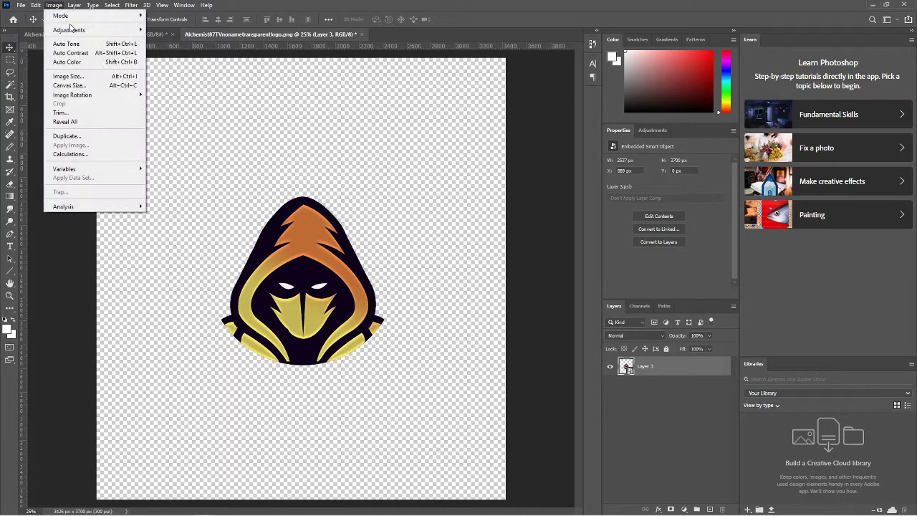
click(105, 86)
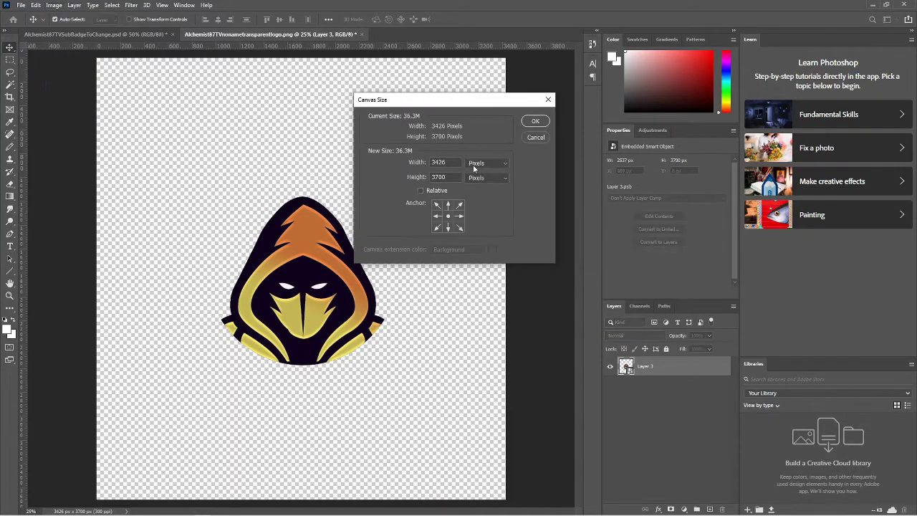
text(347)
key(BackSpace)
key(BackSpace)
text(26)
click(535, 121)
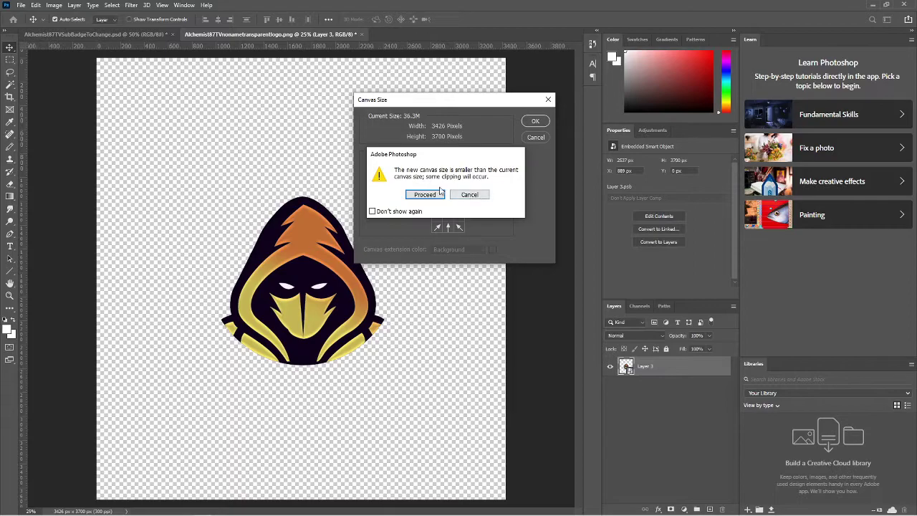
click(423, 194)
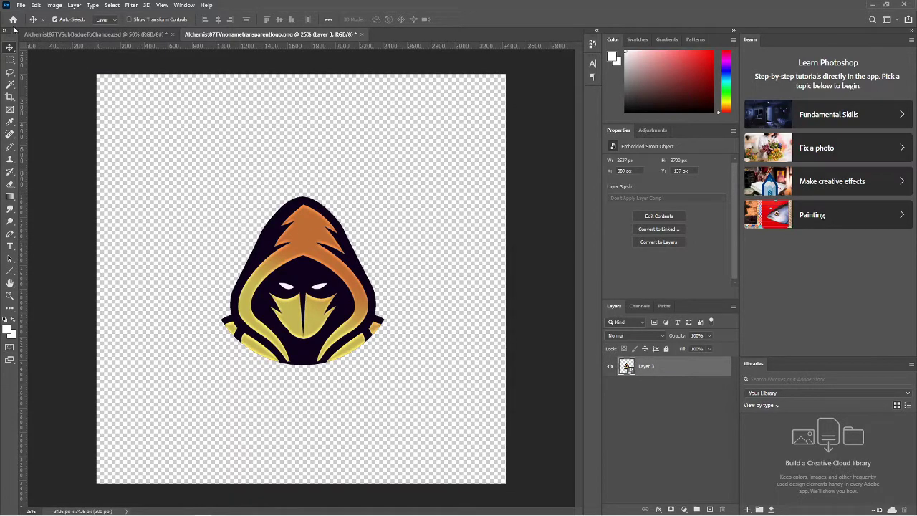
Step: Resize the logo image down to 18 × 18 px in Image Size
click(21, 5)
mouse_move(48, 5)
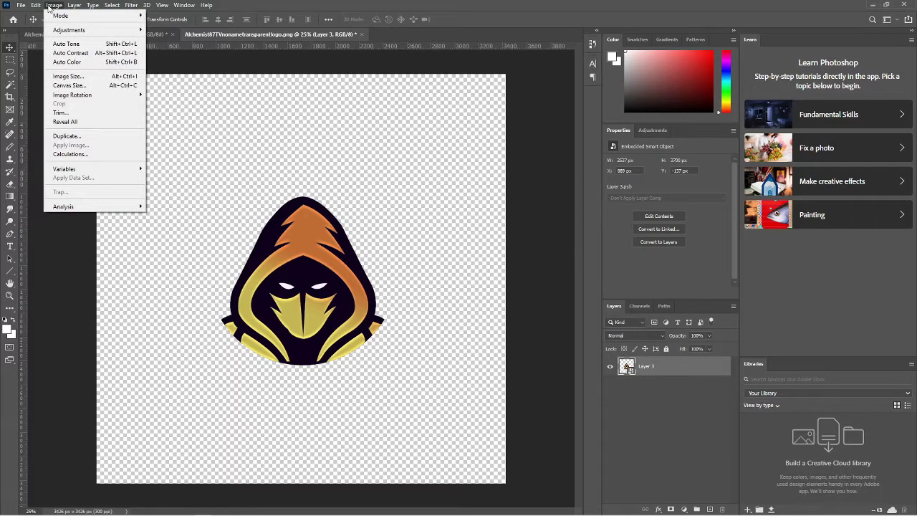
click(68, 76)
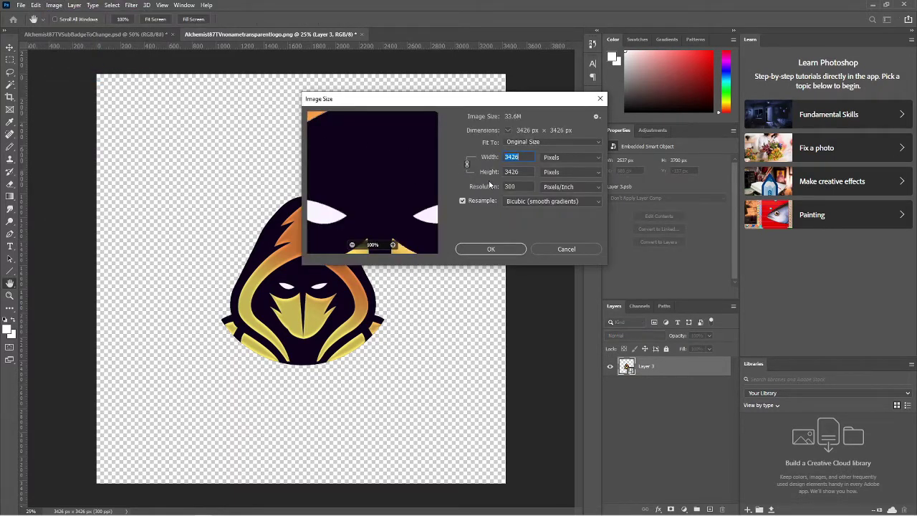
text(18)
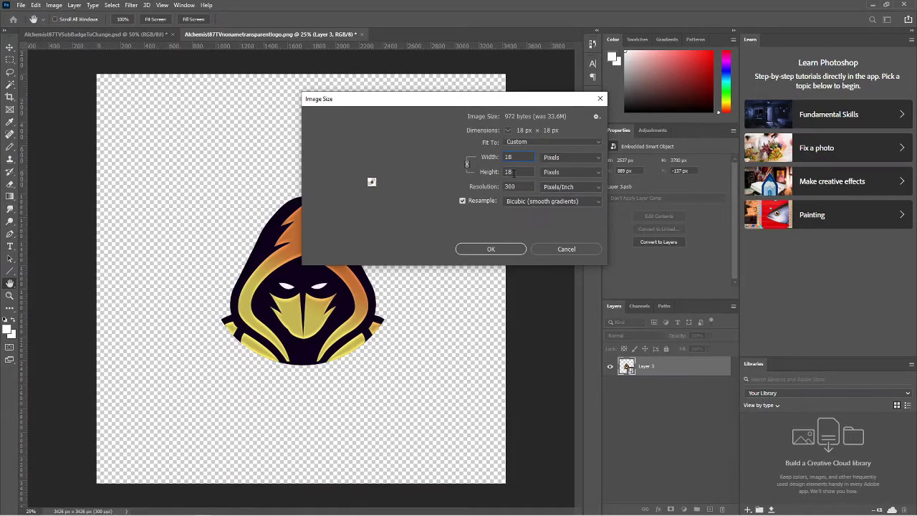
click(509, 248)
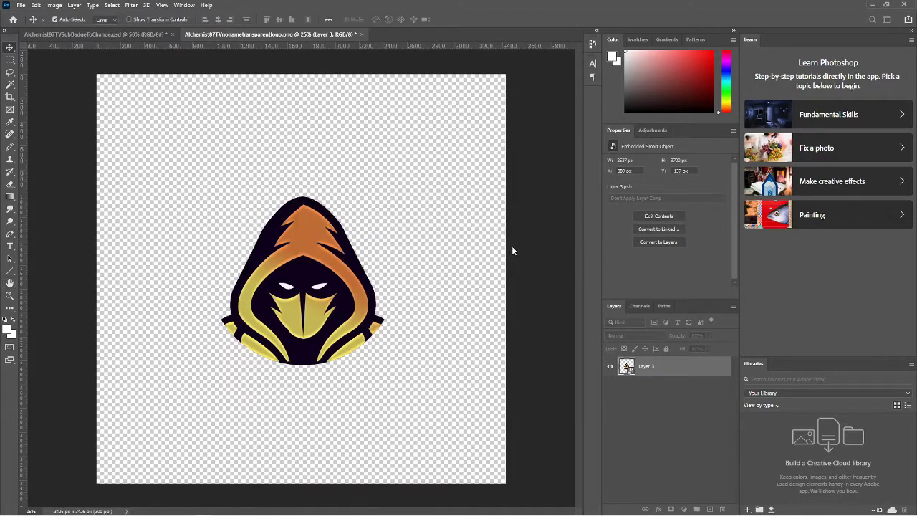
Step: Resample the image to 36 × 36 px
click(21, 5)
click(188, 96)
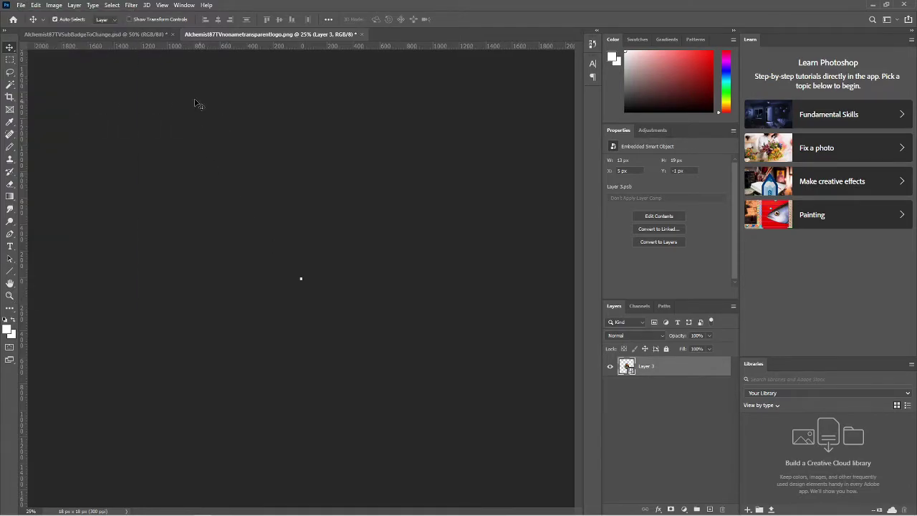
click(54, 5)
click(101, 76)
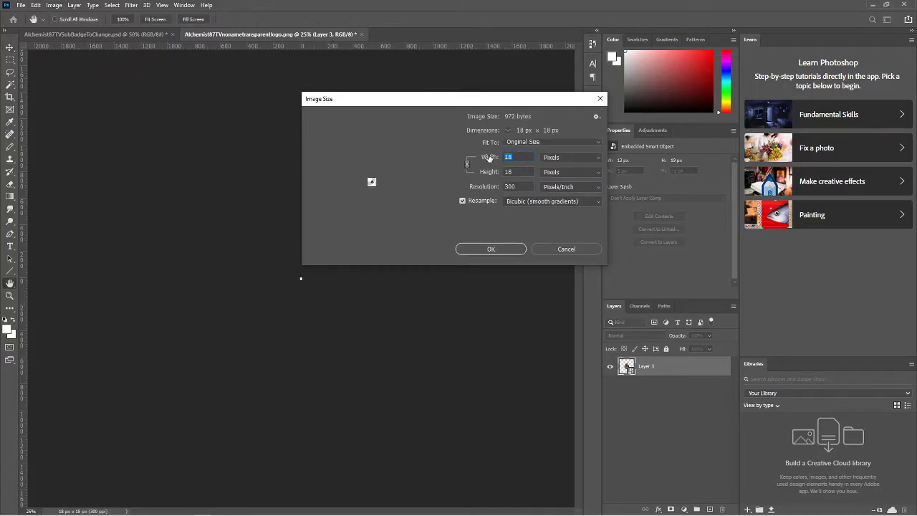
text(36)
click(492, 248)
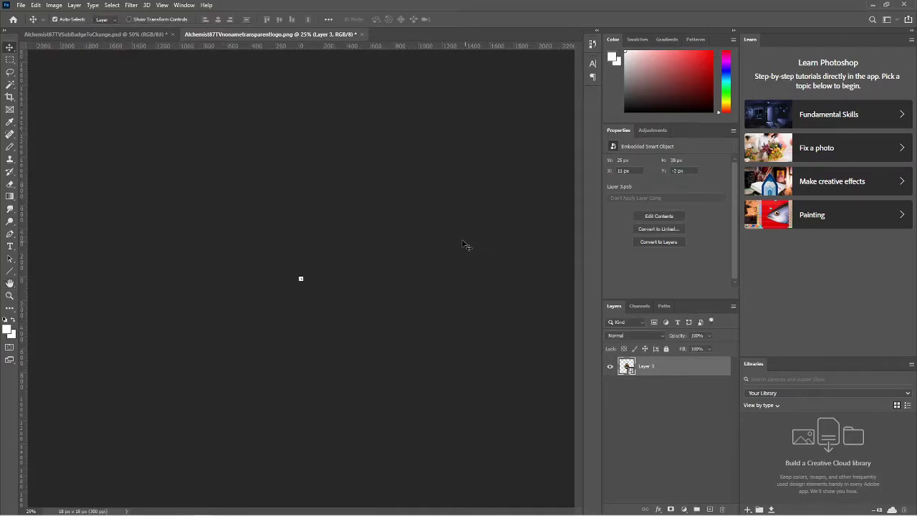
Step: Resample the image to 72 × 72 px
click(54, 5)
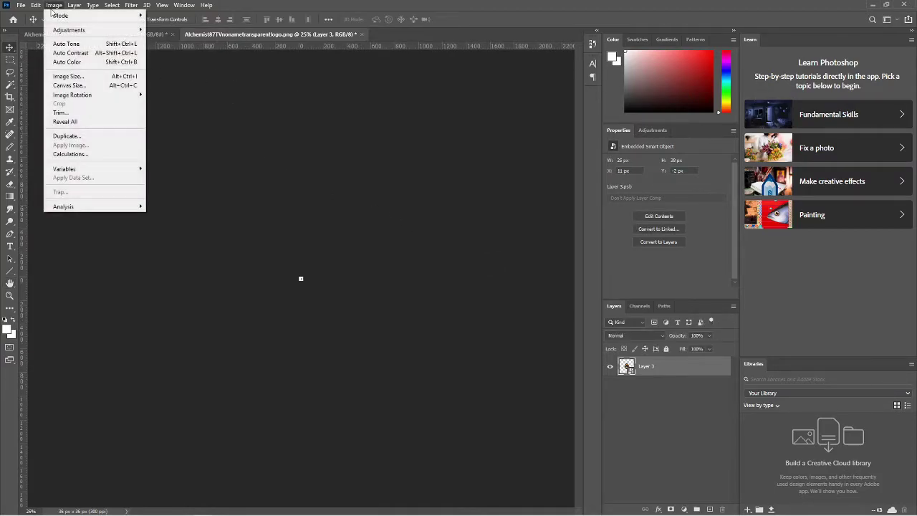
click(72, 80)
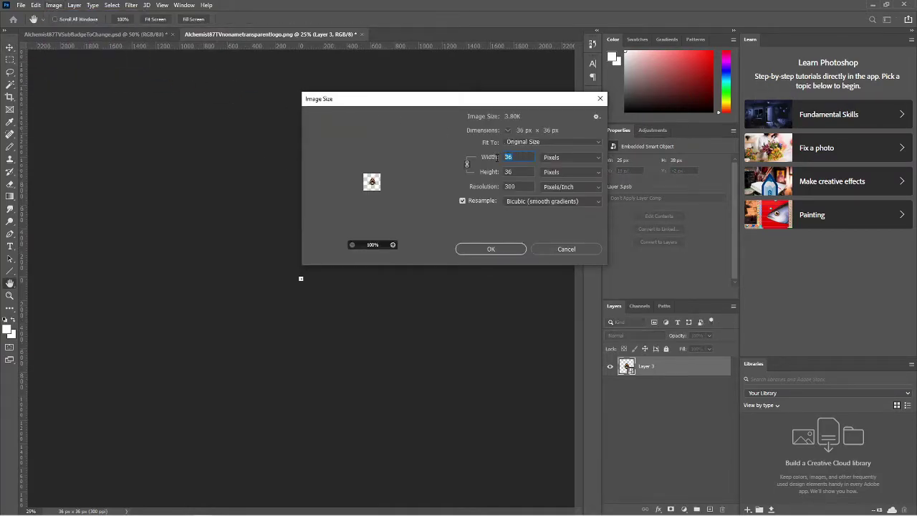
text(72)
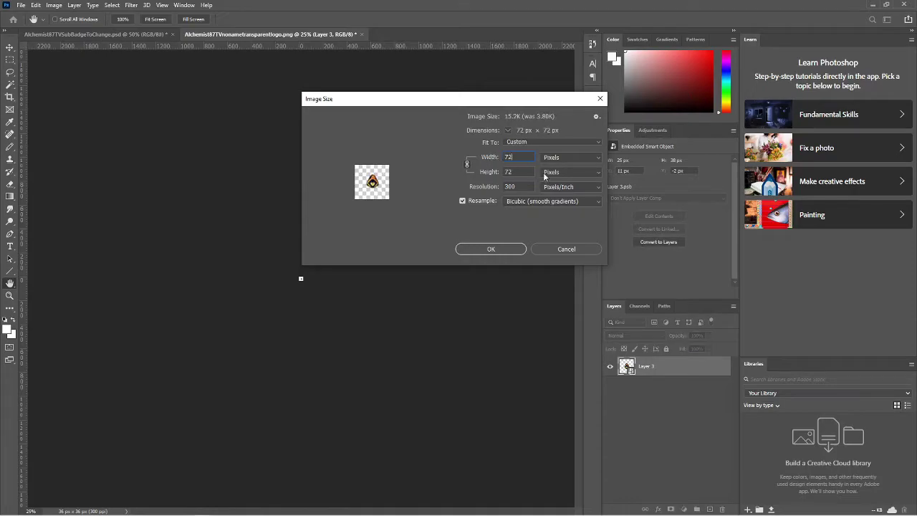
click(506, 250)
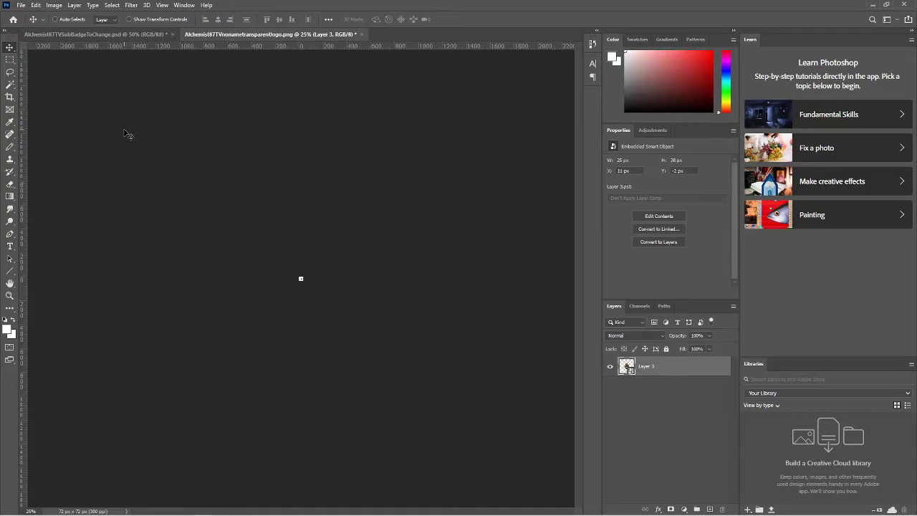
Step: Undo the resizes, canvas trim and merge, restoring the three separate effect layers
key(ctrl+z)
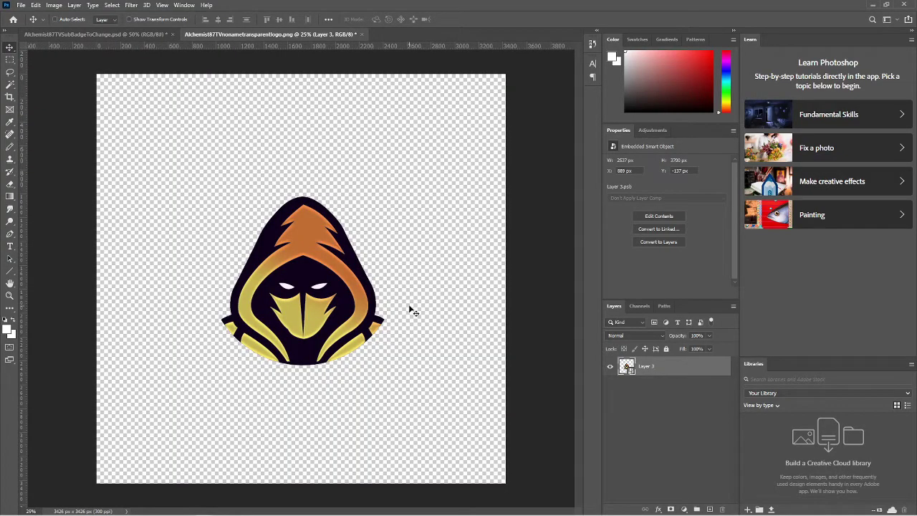
key(ctrl+z)
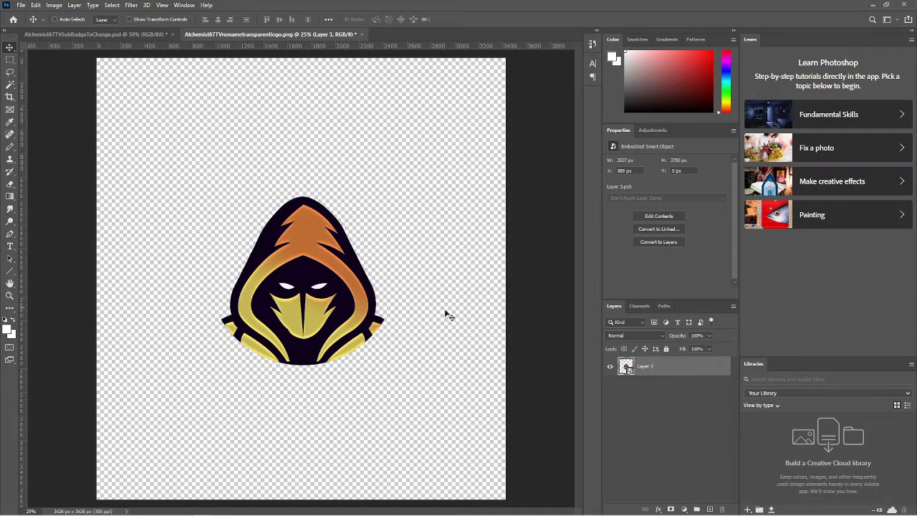
key(ctrl+z)
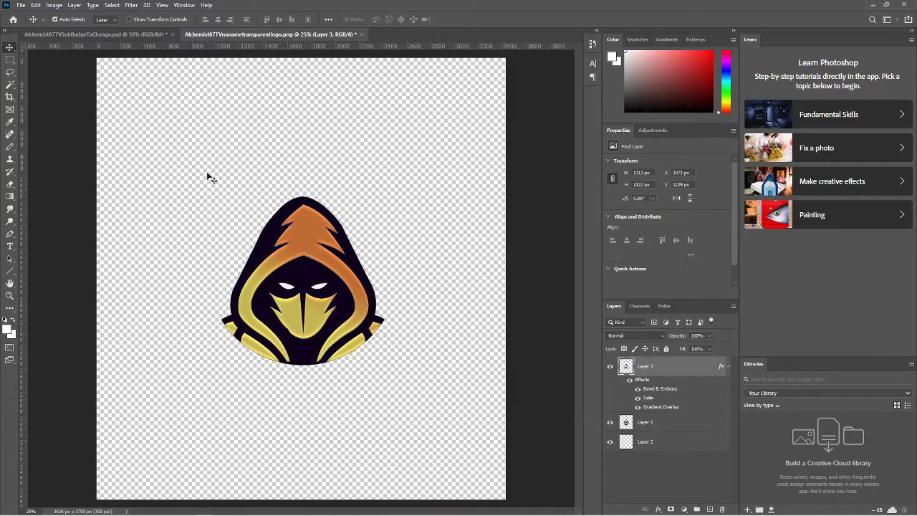
Step: Set the canvas height to 3426 px for a square canvas, accepting the clipping warning
click(54, 5)
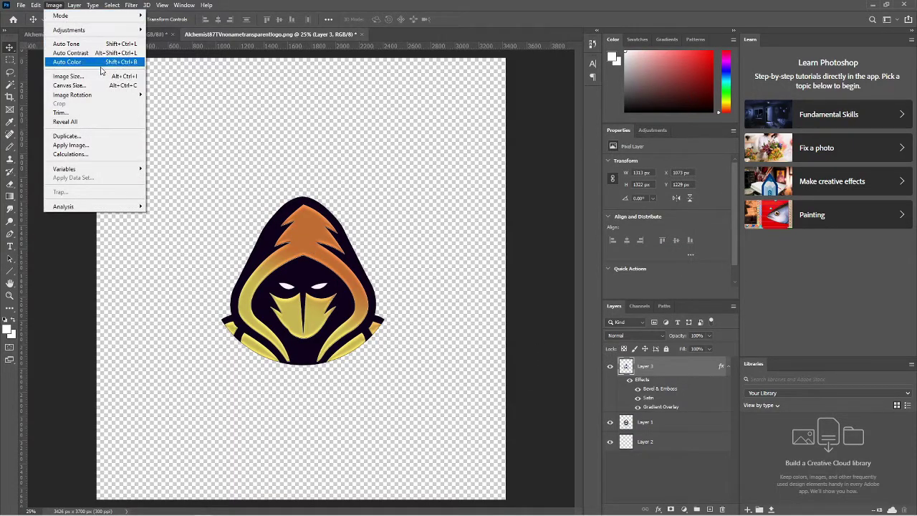
click(109, 85)
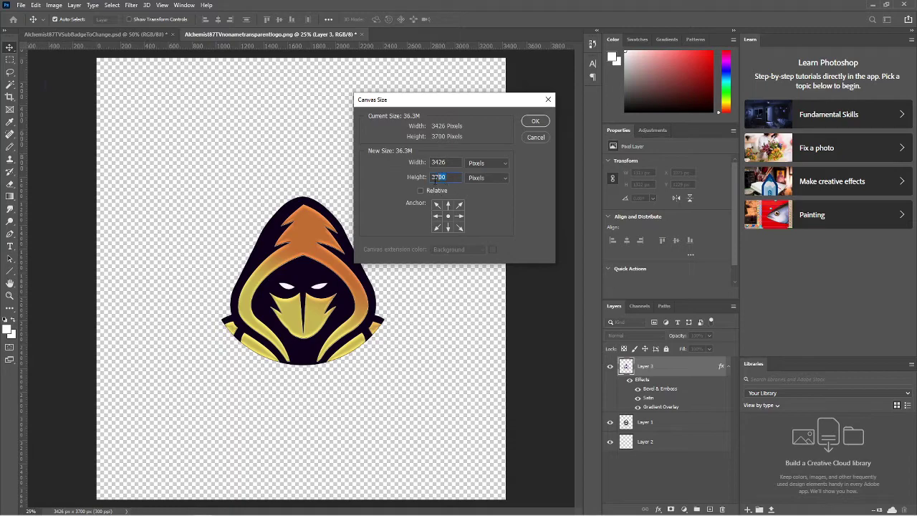
double_click(431, 177)
text(3426)
click(535, 122)
click(424, 198)
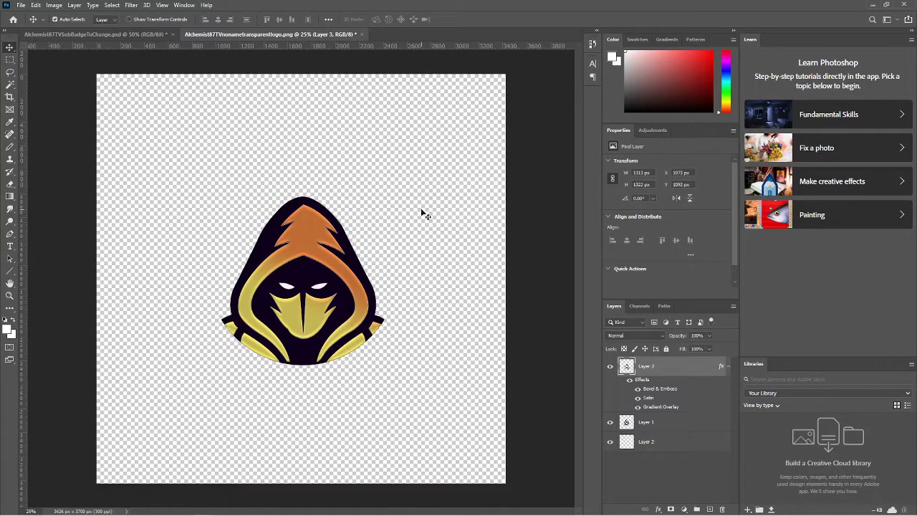
Step: Test converting Layers 1–3 into a smart object, undo it, and deselect the layers
shift+click(679, 441)
right_click(667, 363)
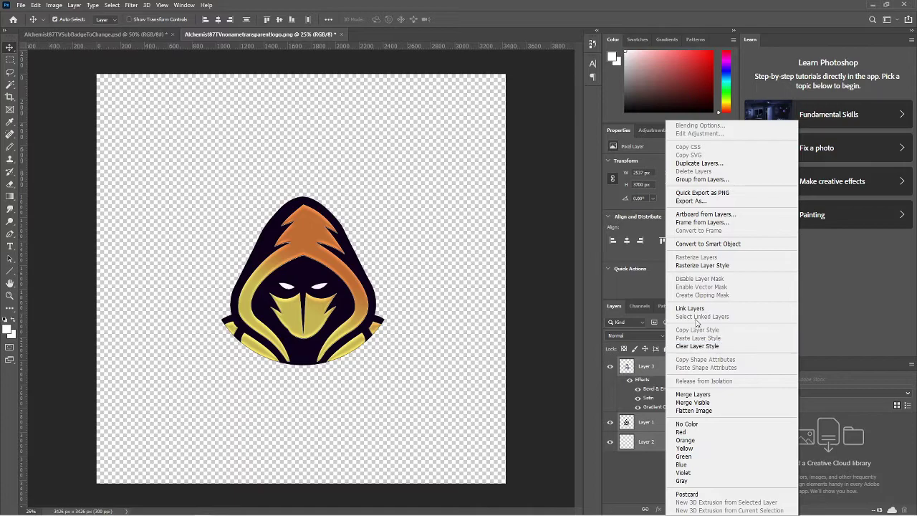
click(701, 244)
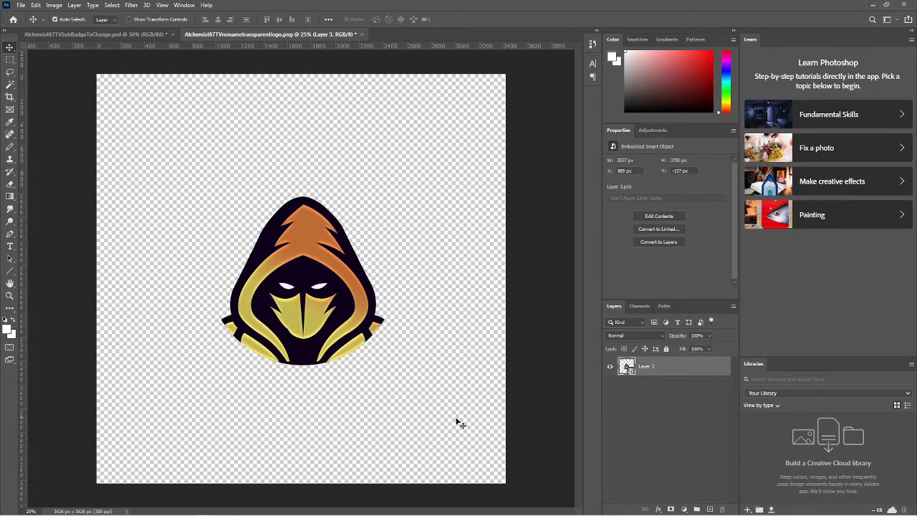
key(ctrl+z)
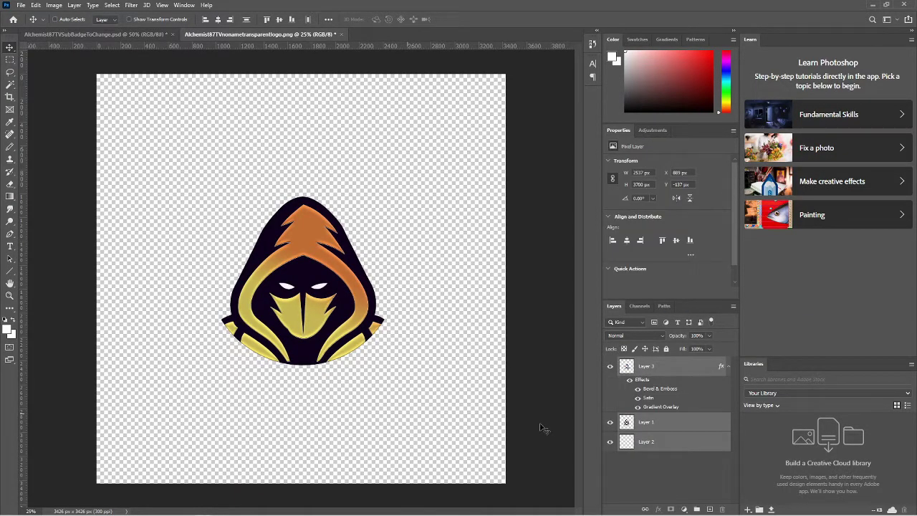
ctrl+click(543, 427)
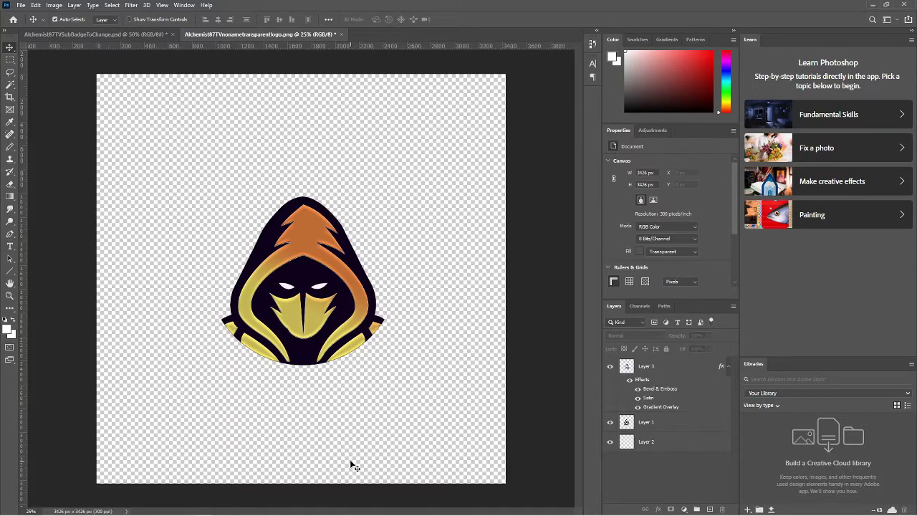
Step: Open Layer 3's Gradient Overlay style and apply a grey gradient preset to the hood
click(672, 370)
double_click(671, 370)
click(483, 263)
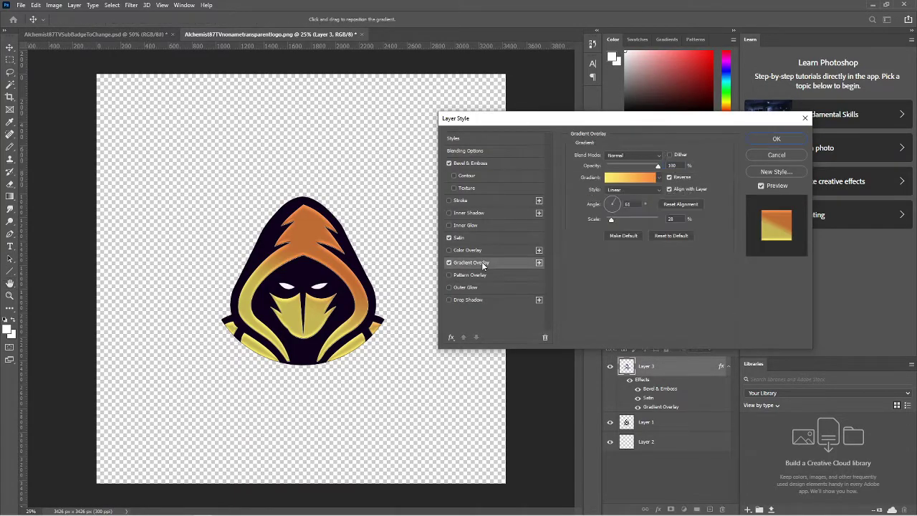
click(659, 178)
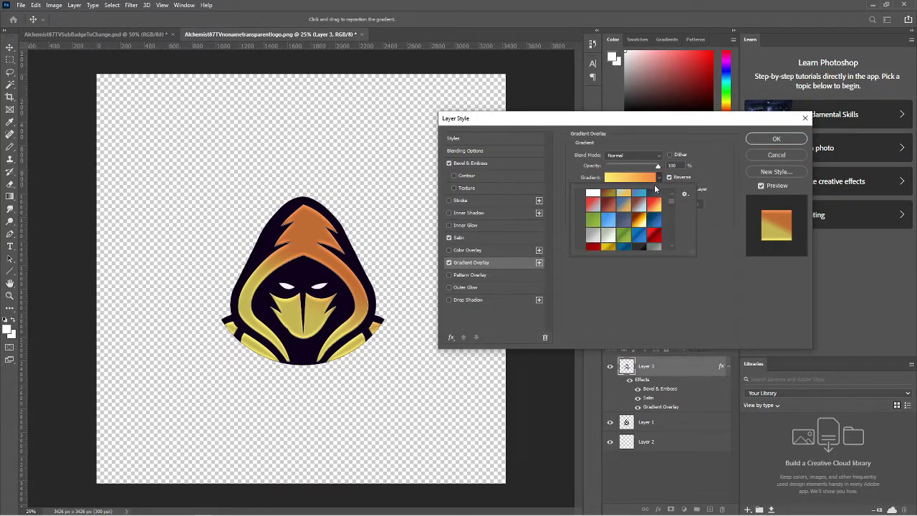
scroll(628, 231, down, 3)
scroll(628, 230, down, 4)
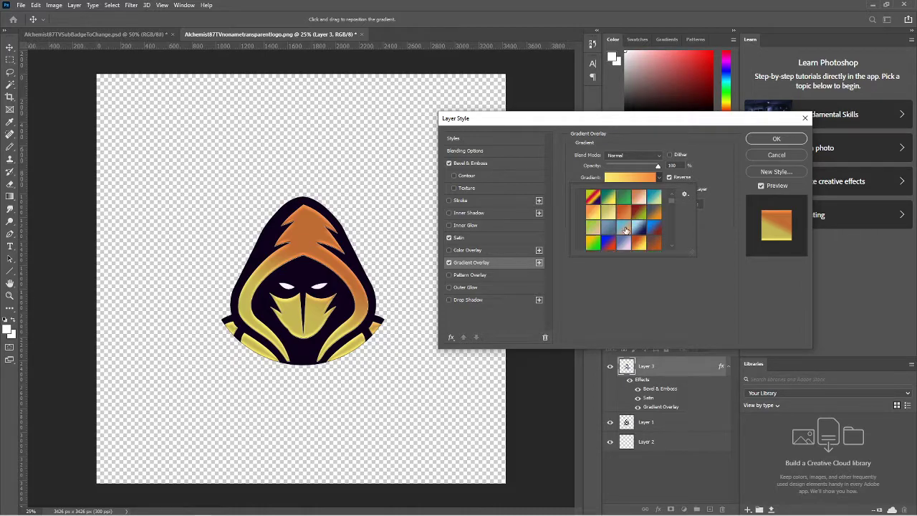
scroll(625, 244, down, 2)
scroll(624, 243, down, 5)
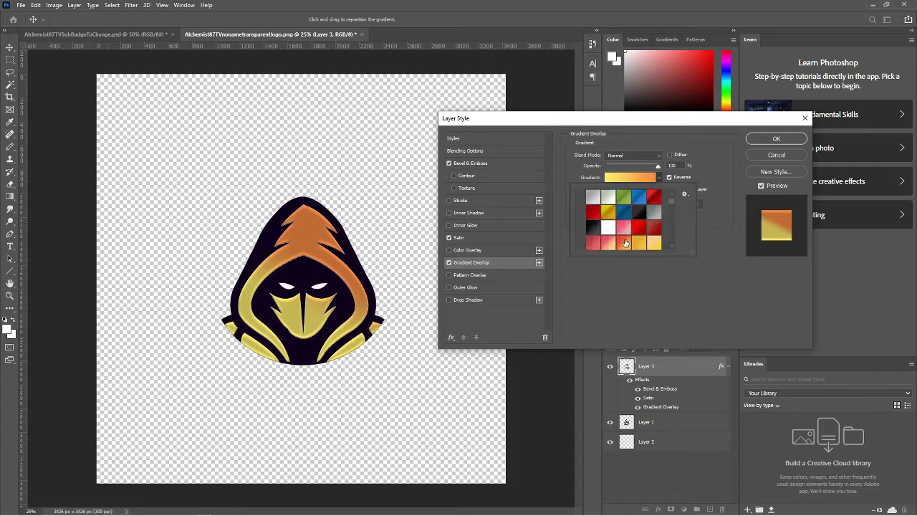
click(654, 213)
Step: Try blue-grey, chrome and several other silver gradient presets on the hood
scroll(632, 236, down, 6)
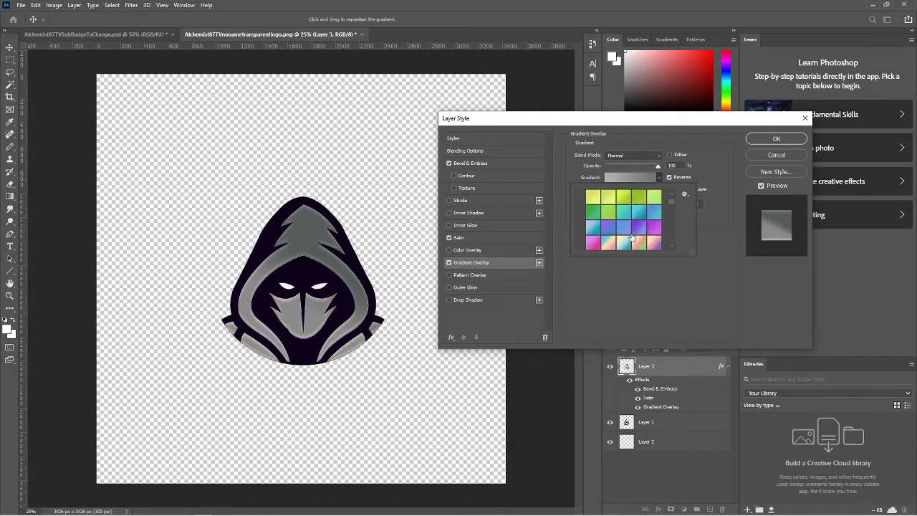
scroll(634, 237, down, 6)
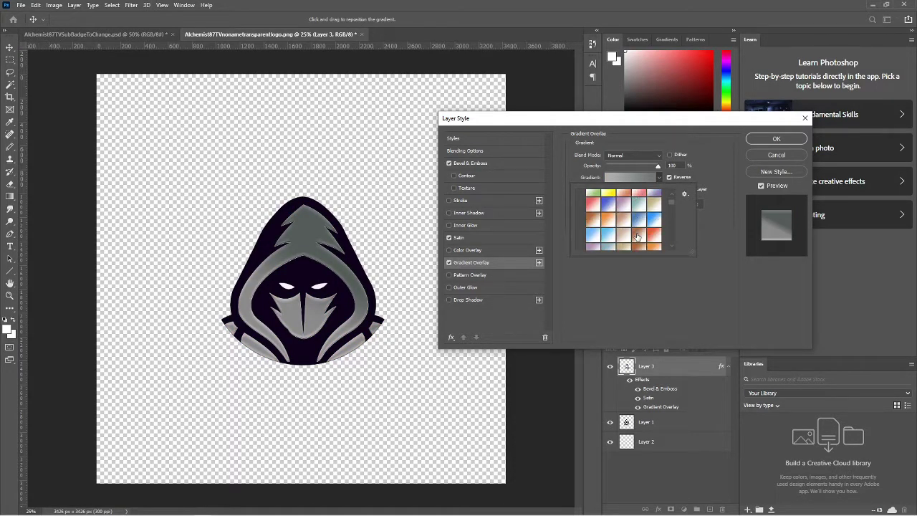
scroll(636, 237, down, 3)
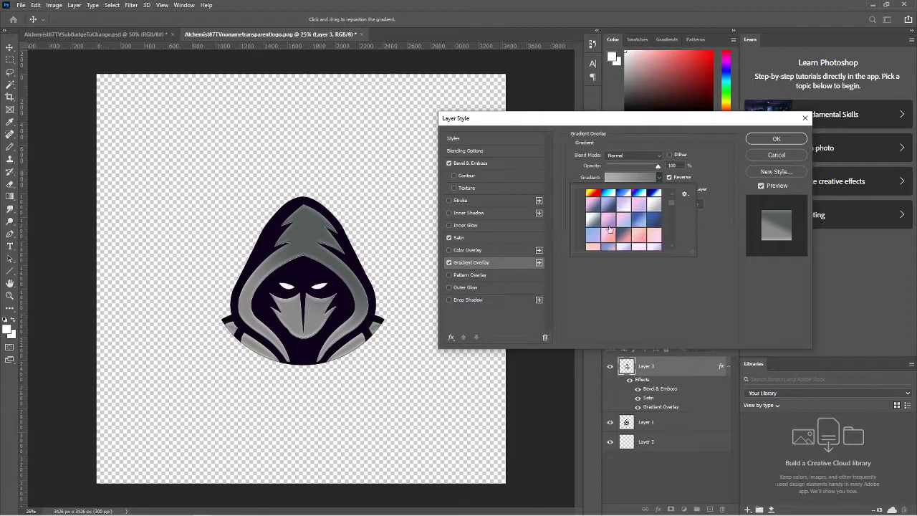
click(594, 222)
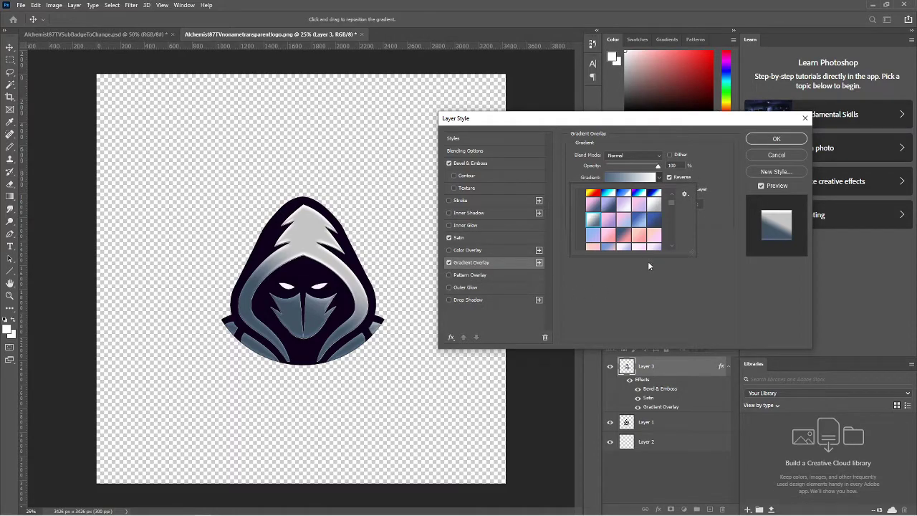
scroll(633, 244, down, 10)
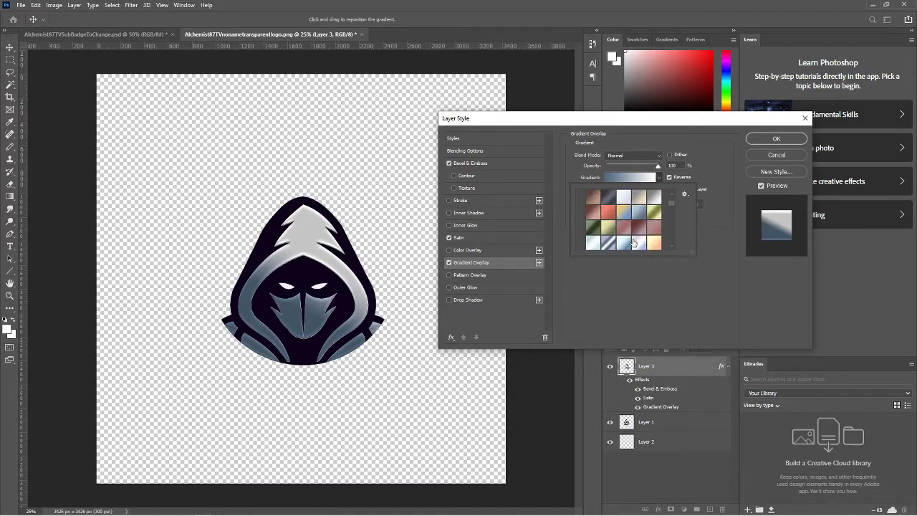
scroll(634, 243, down, 3)
scroll(633, 243, down, 2)
click(623, 242)
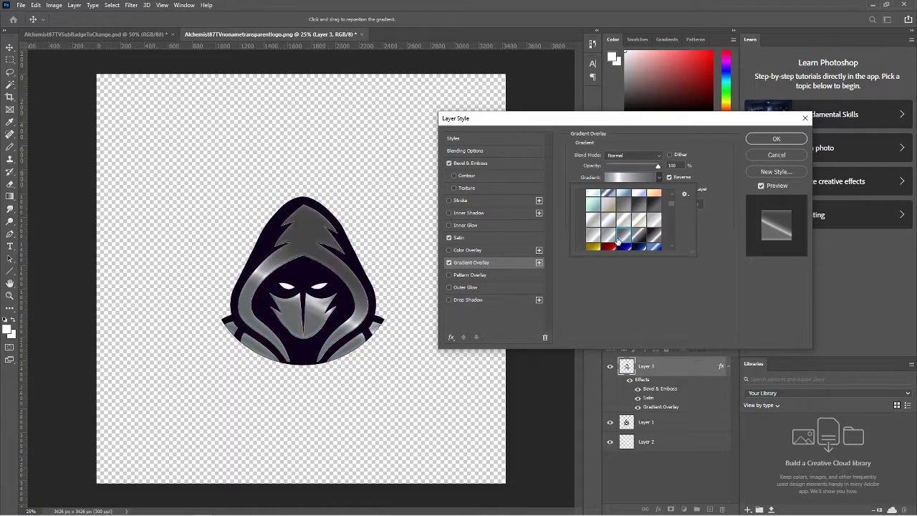
click(608, 241)
click(607, 215)
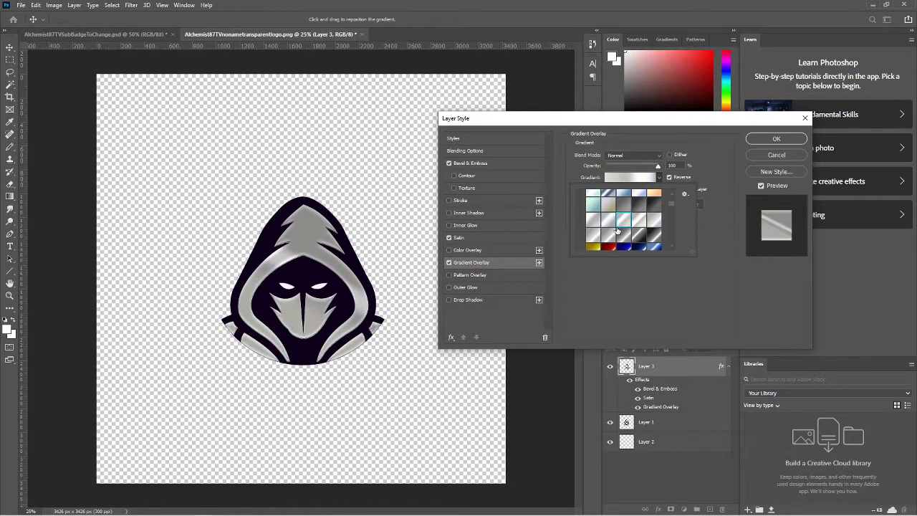
click(609, 235)
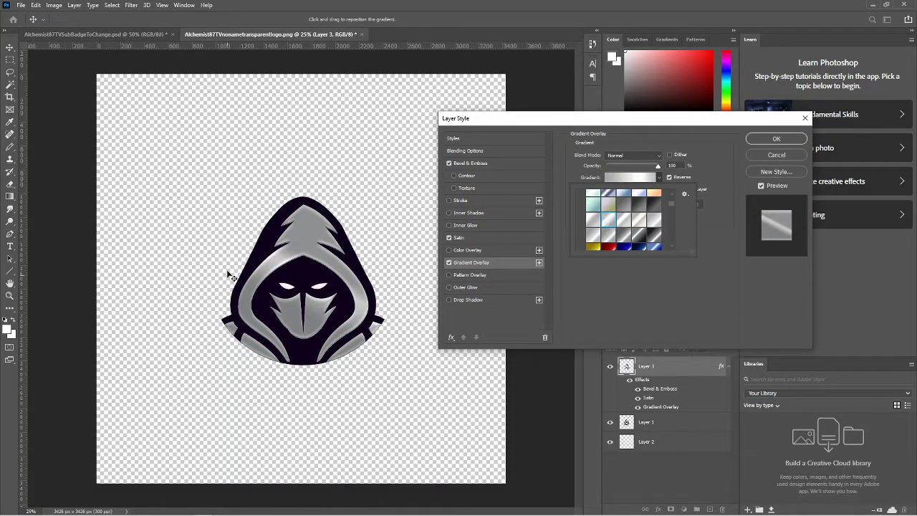
Step: Try purple-red, copper and several gold gradient presets on the hood
scroll(655, 239, down, 5)
click(625, 243)
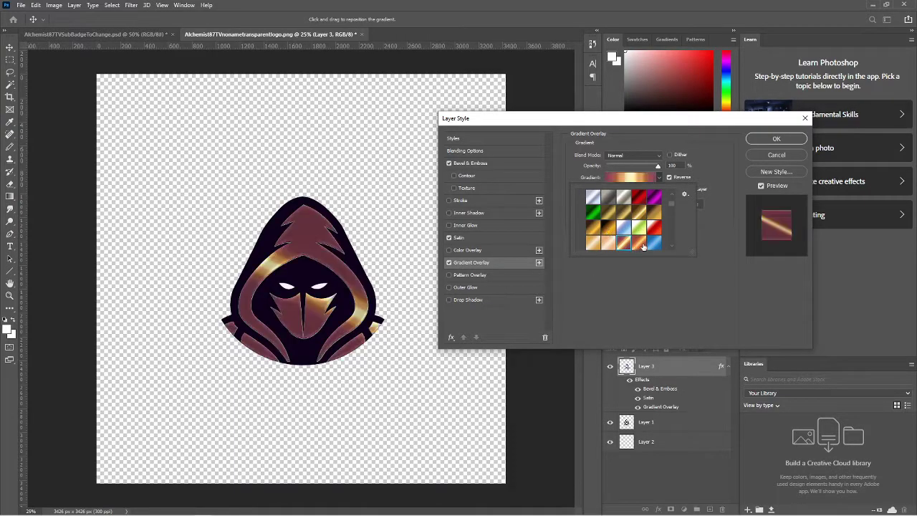
click(641, 243)
click(604, 231)
click(593, 229)
click(611, 212)
click(650, 210)
Step: Return to the silver presets and settle on a light silver chrome gradient
scroll(649, 209, up, 2)
click(591, 208)
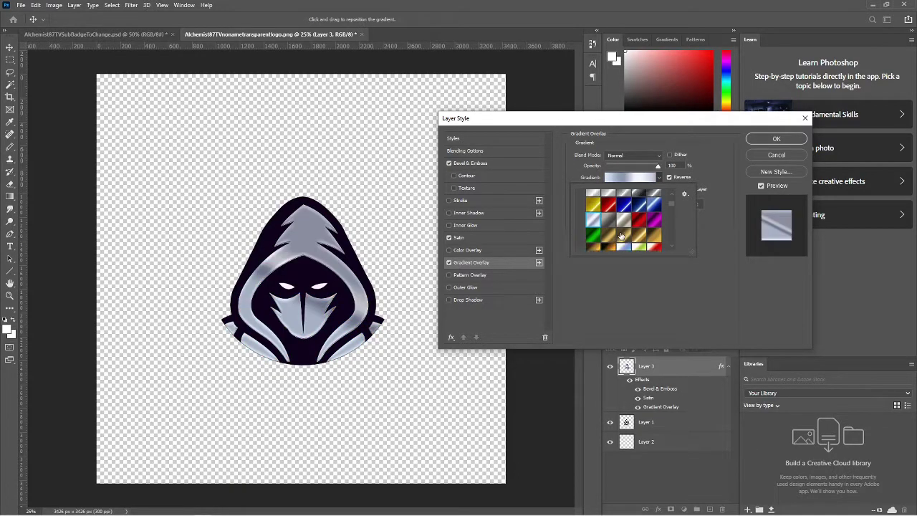
scroll(603, 207, up, 2)
click(603, 205)
scroll(605, 207, up, 1)
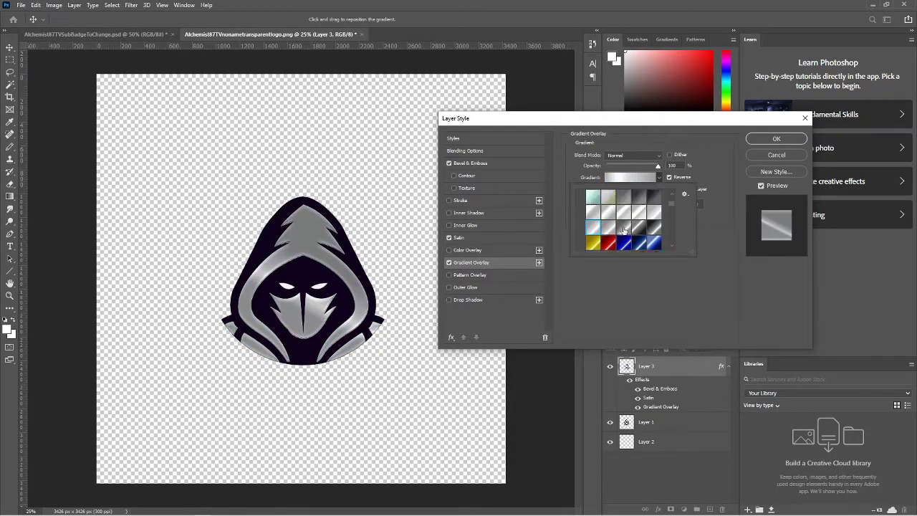
click(620, 219)
click(611, 214)
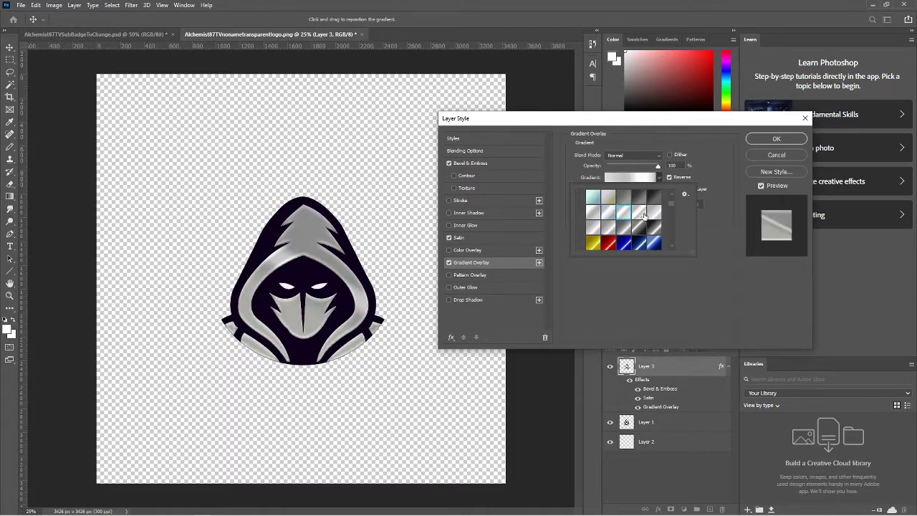
click(639, 212)
click(594, 214)
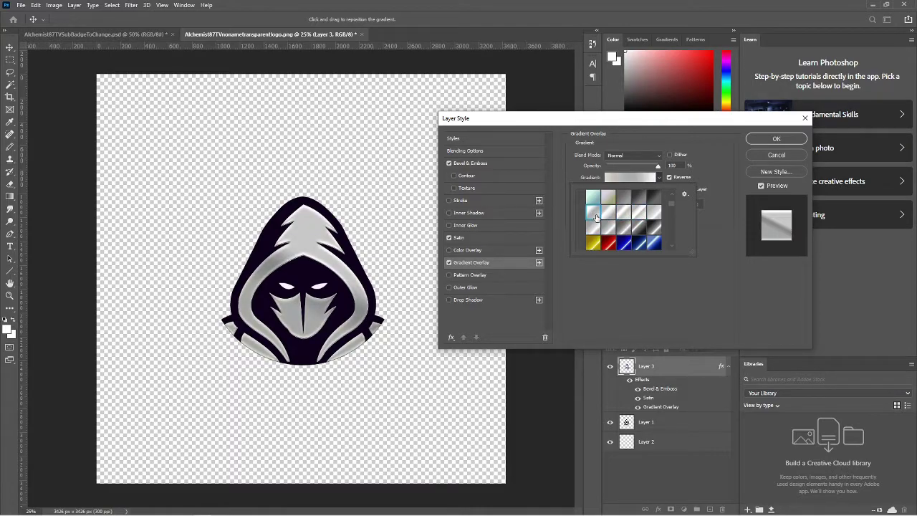
Step: Commit the silver Gradient Overlay, then test a smart-object merge of Layers 1–3 and undo it
click(775, 139)
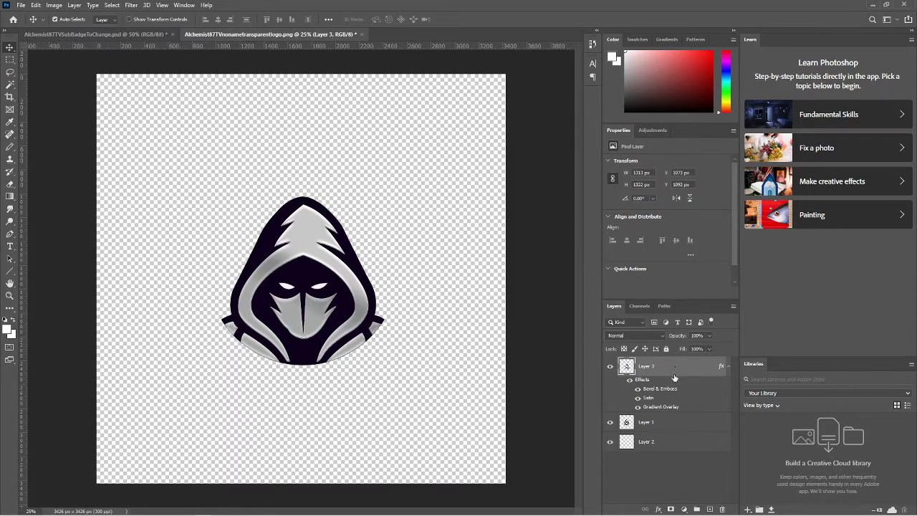
ctrl+click(663, 424)
ctrl+click(668, 441)
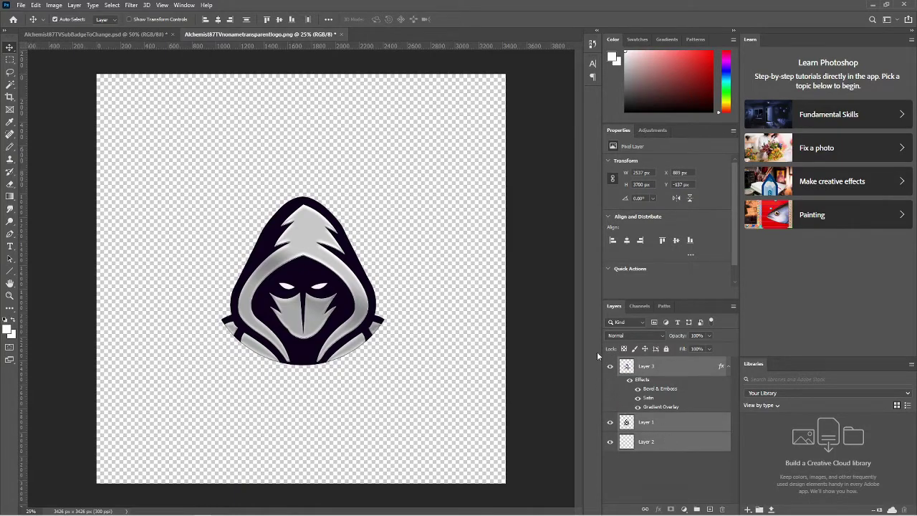
right_click(675, 375)
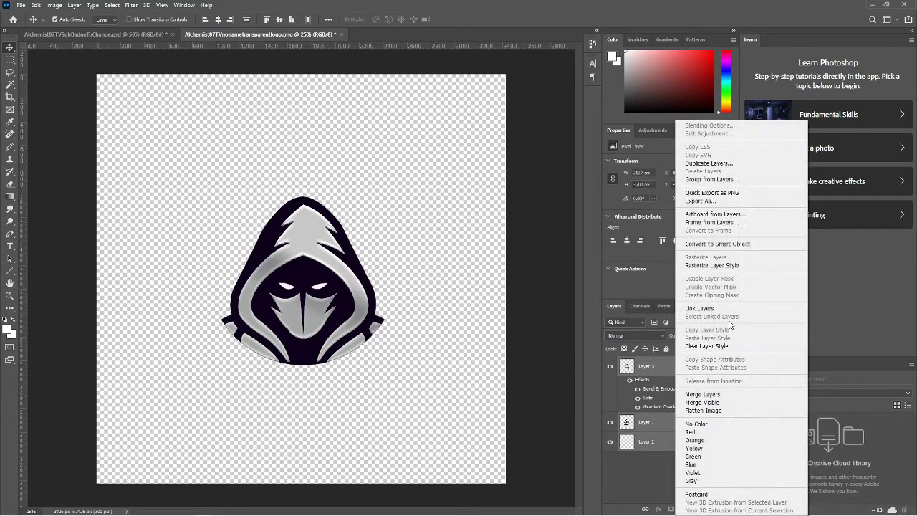
click(720, 243)
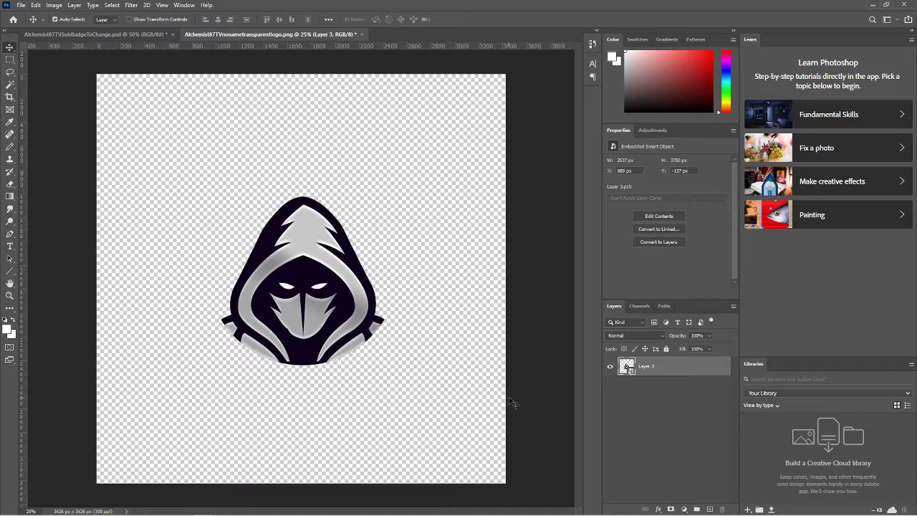
key(ctrl)
key(ctrl+z)
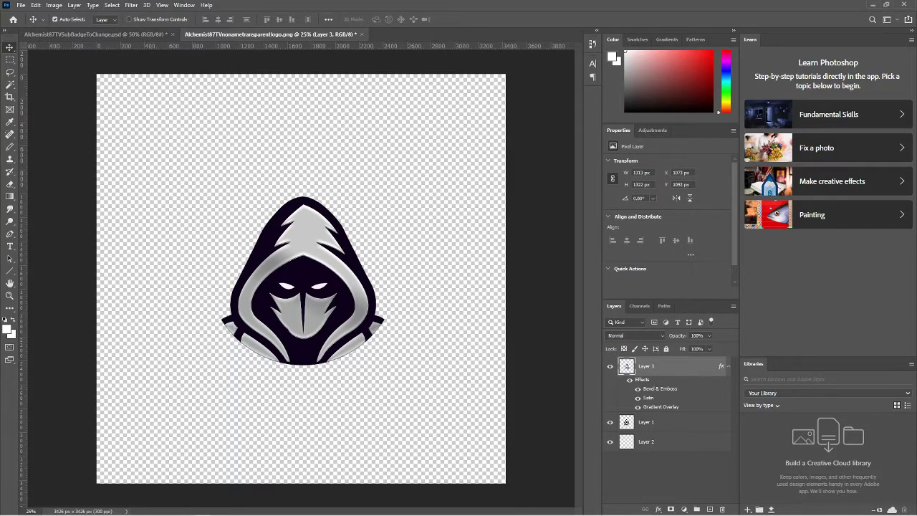
Step: Switch to Chrome, maximize it, and go to Affiliate > Loyalty badges
key(alt+Tab)
click(719, 23)
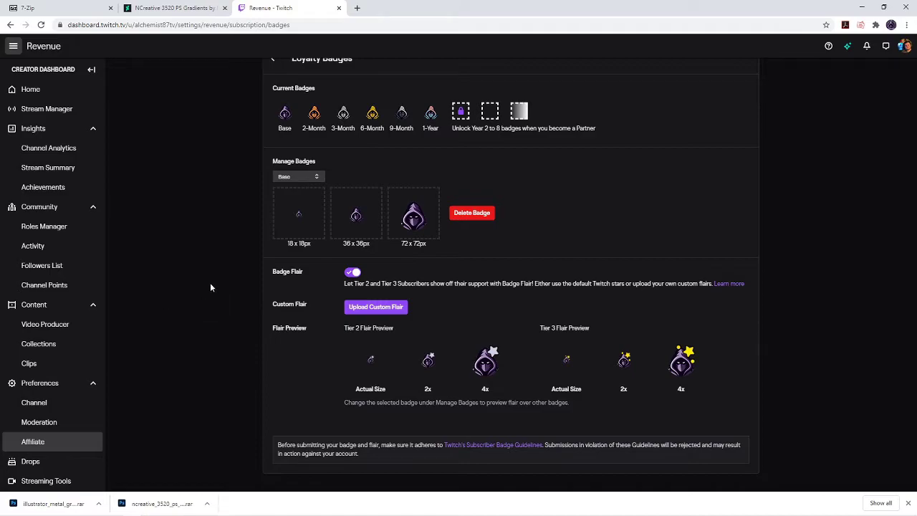
click(61, 442)
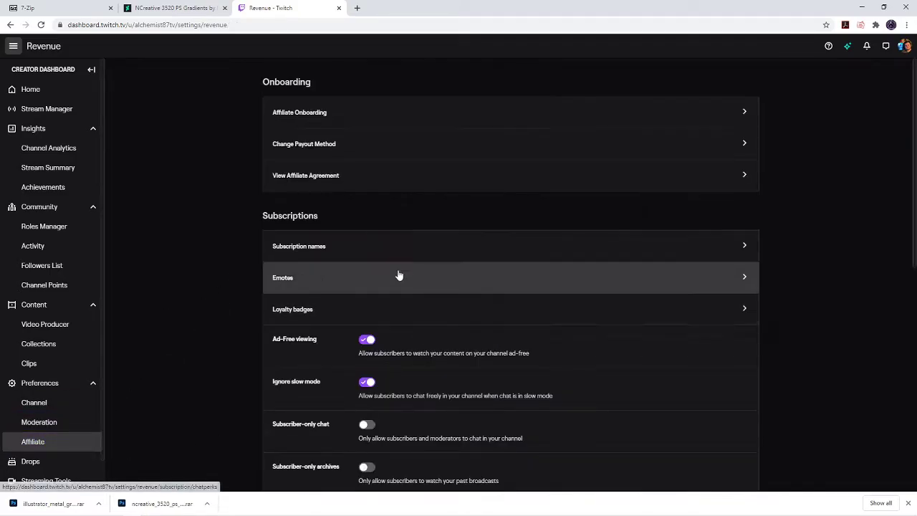
click(336, 310)
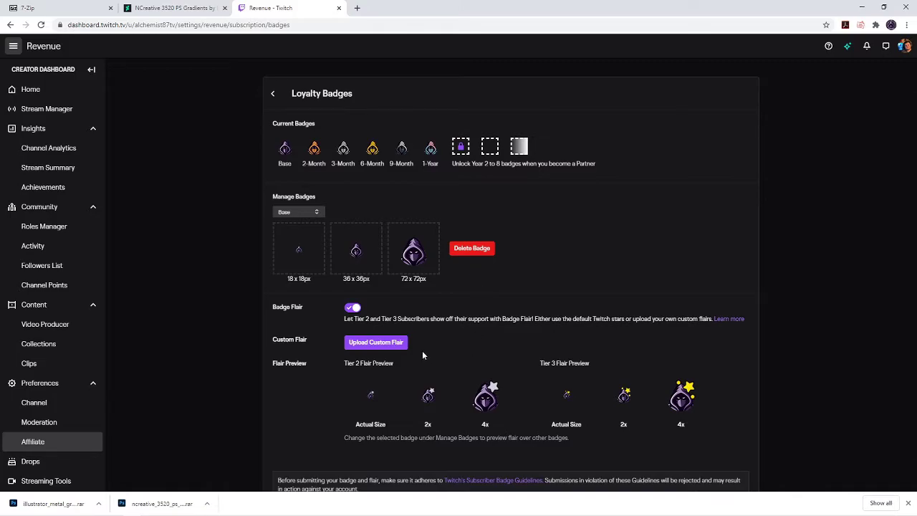
Step: Preview the 2-Month, 6-Month, 9-Month and 1-Year badge tiers, then return to Base
click(316, 213)
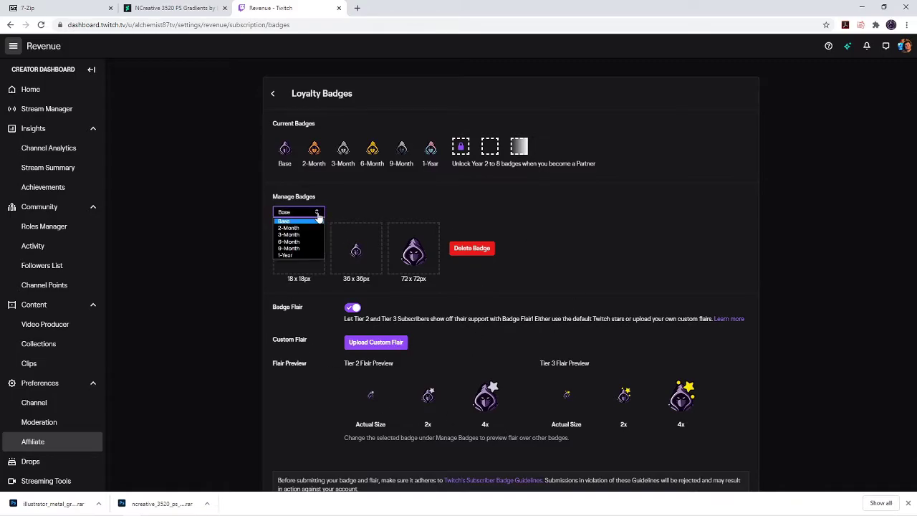
click(289, 227)
click(316, 212)
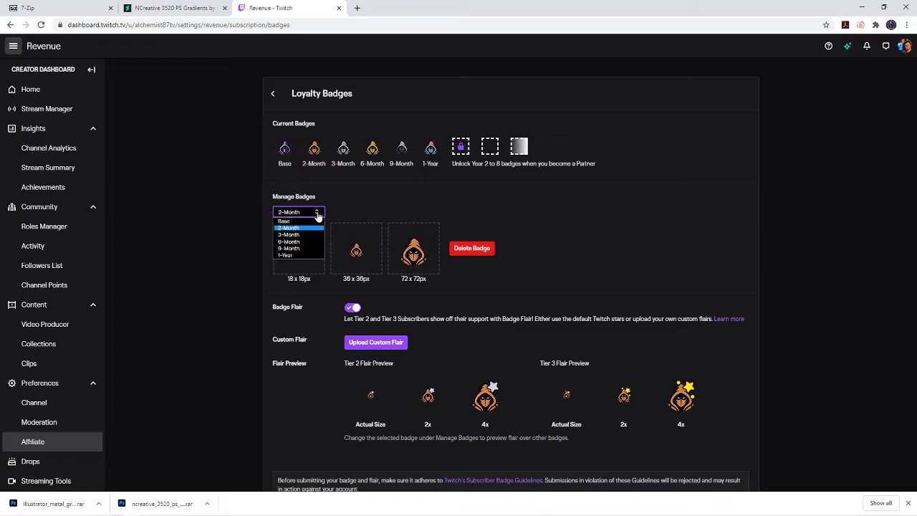
click(311, 243)
click(315, 212)
click(288, 248)
click(316, 212)
click(286, 256)
click(316, 212)
click(284, 221)
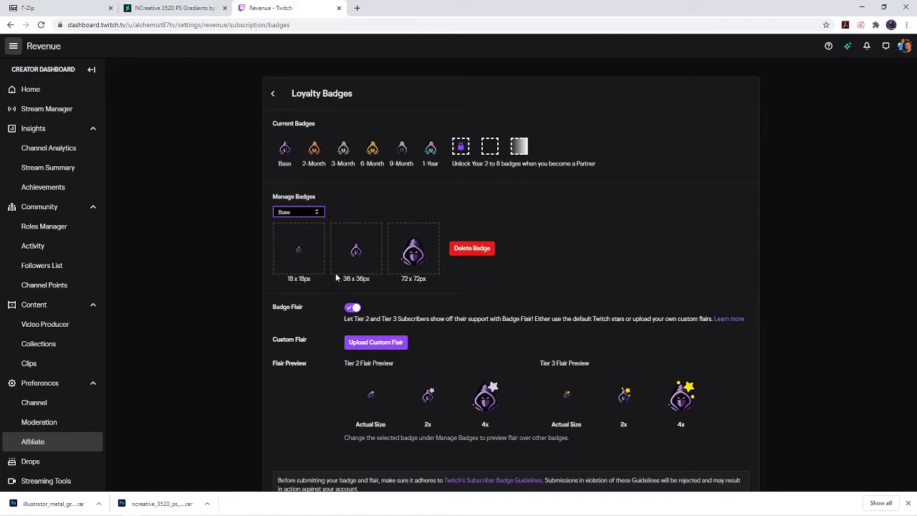
scroll(399, 345, down, 1)
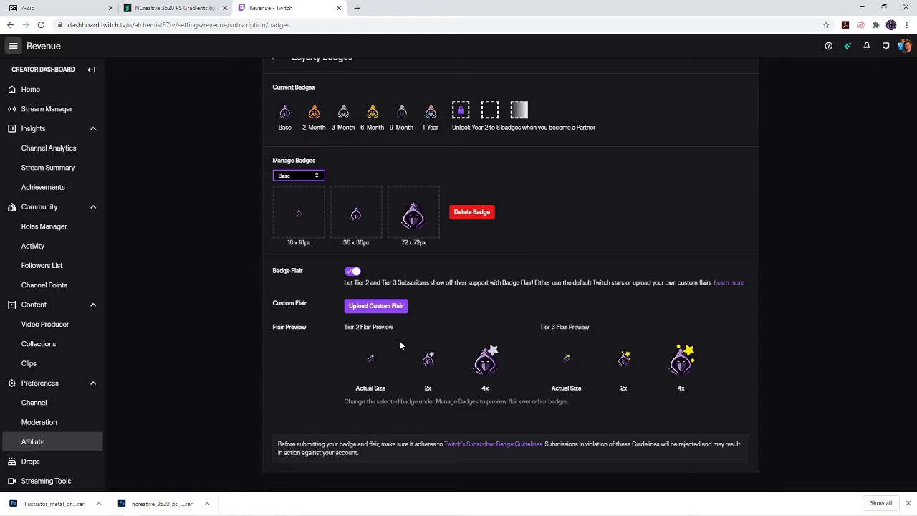
scroll(400, 345, up, 1)
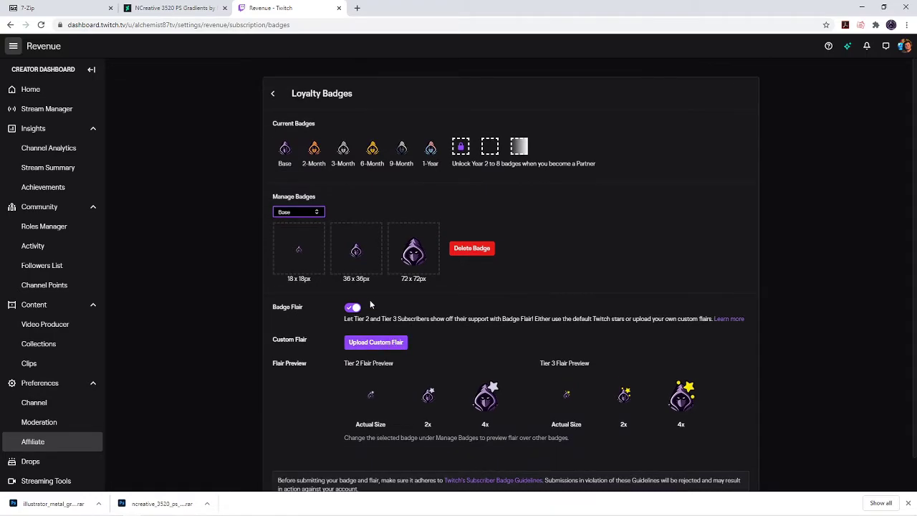